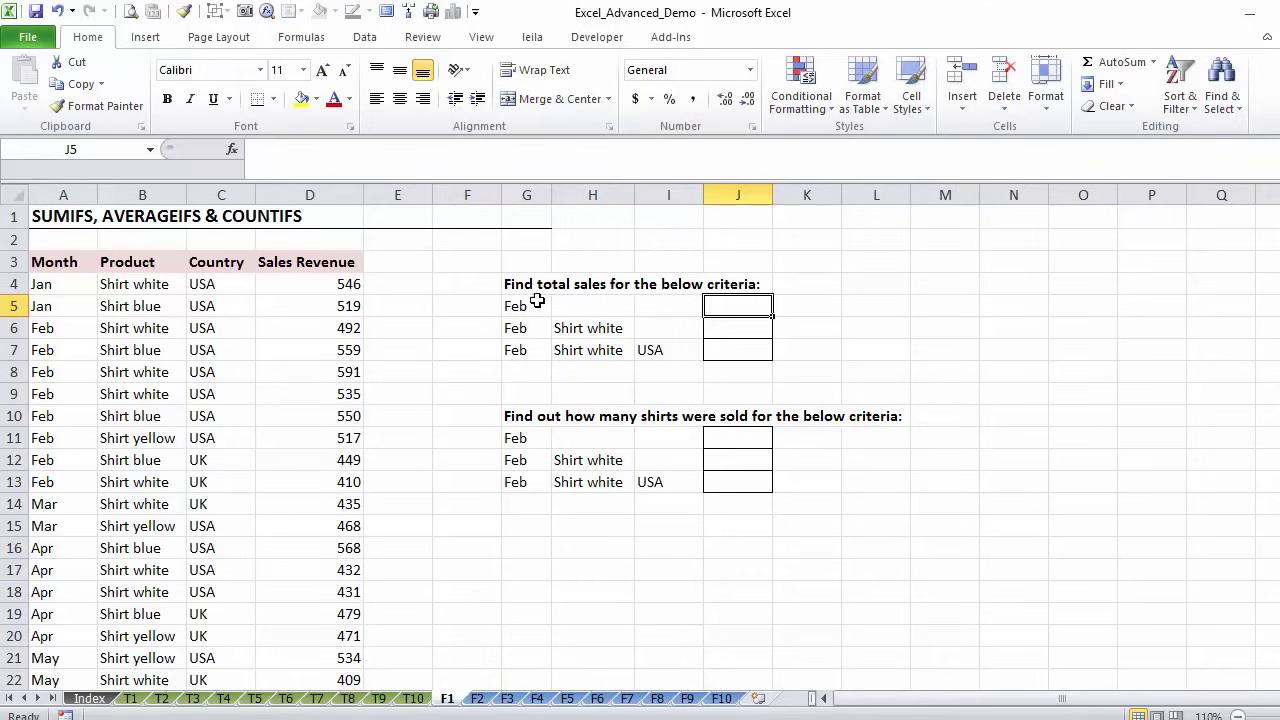
Begin a SUMIF formula in J5 with the Month range A4:A22
left_click(537, 306)
left_click_drag(537, 306, 670, 348)
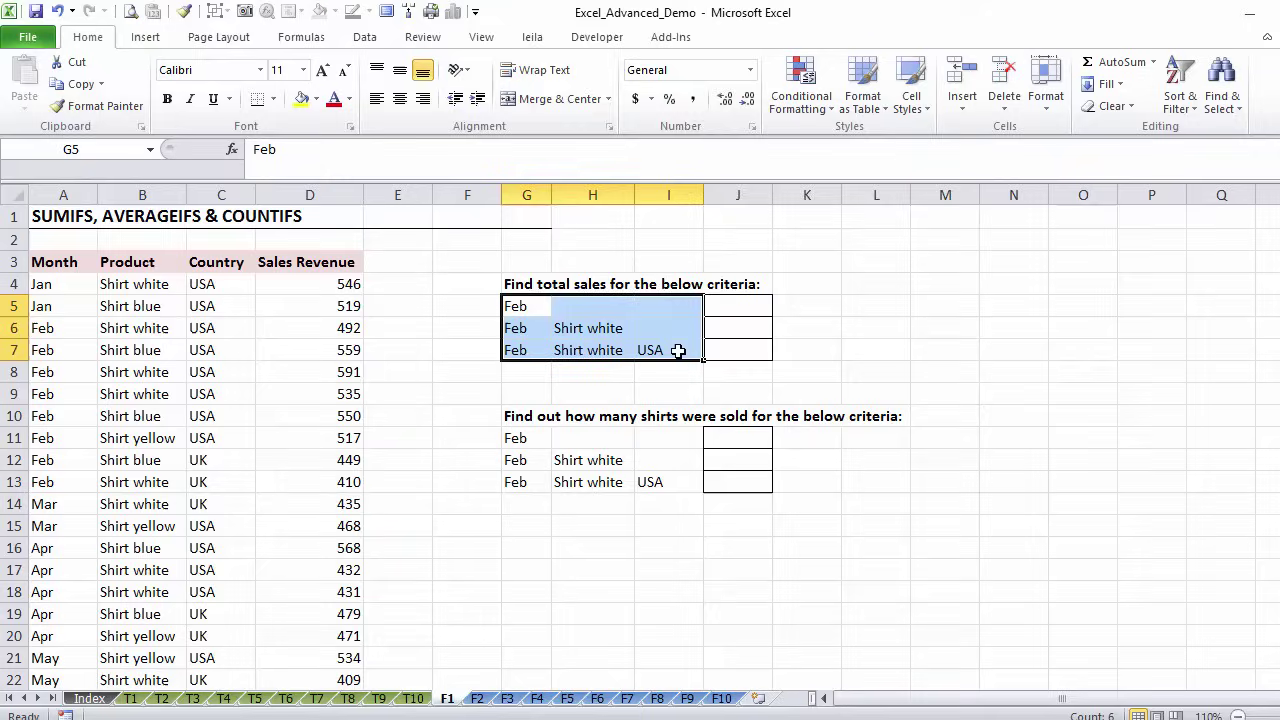
left_click(521, 309)
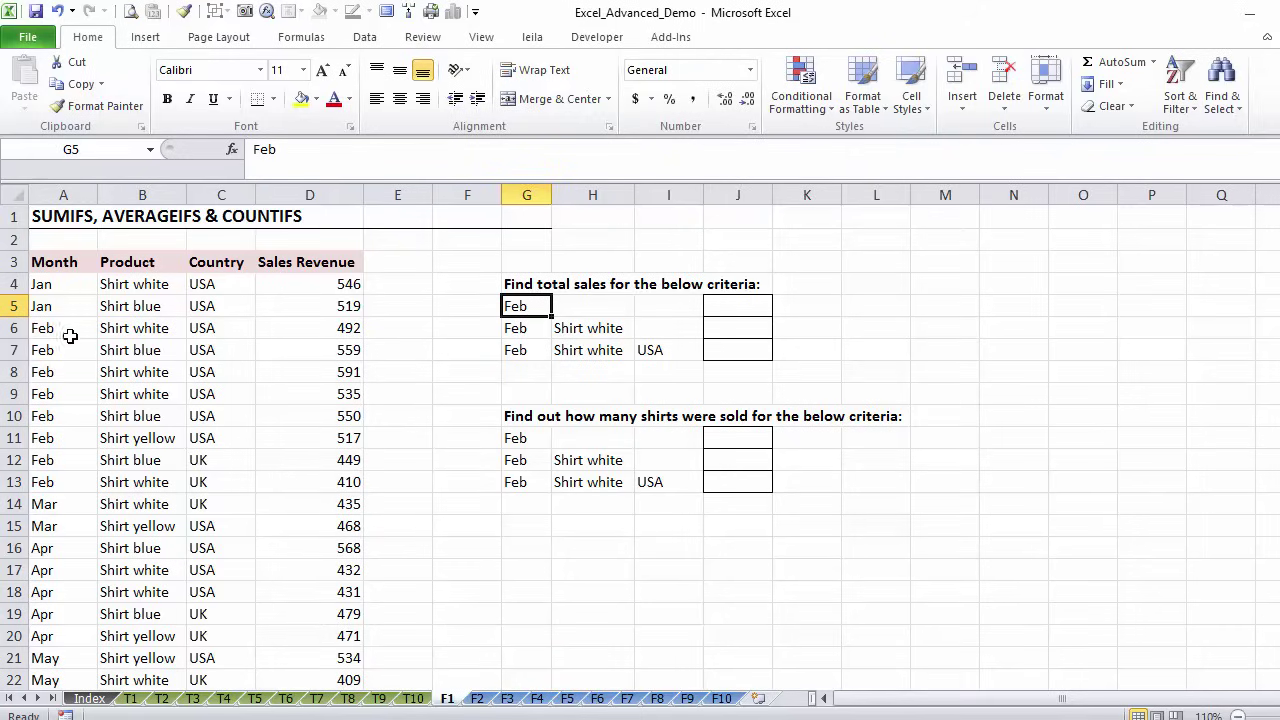
left_click(740, 312)
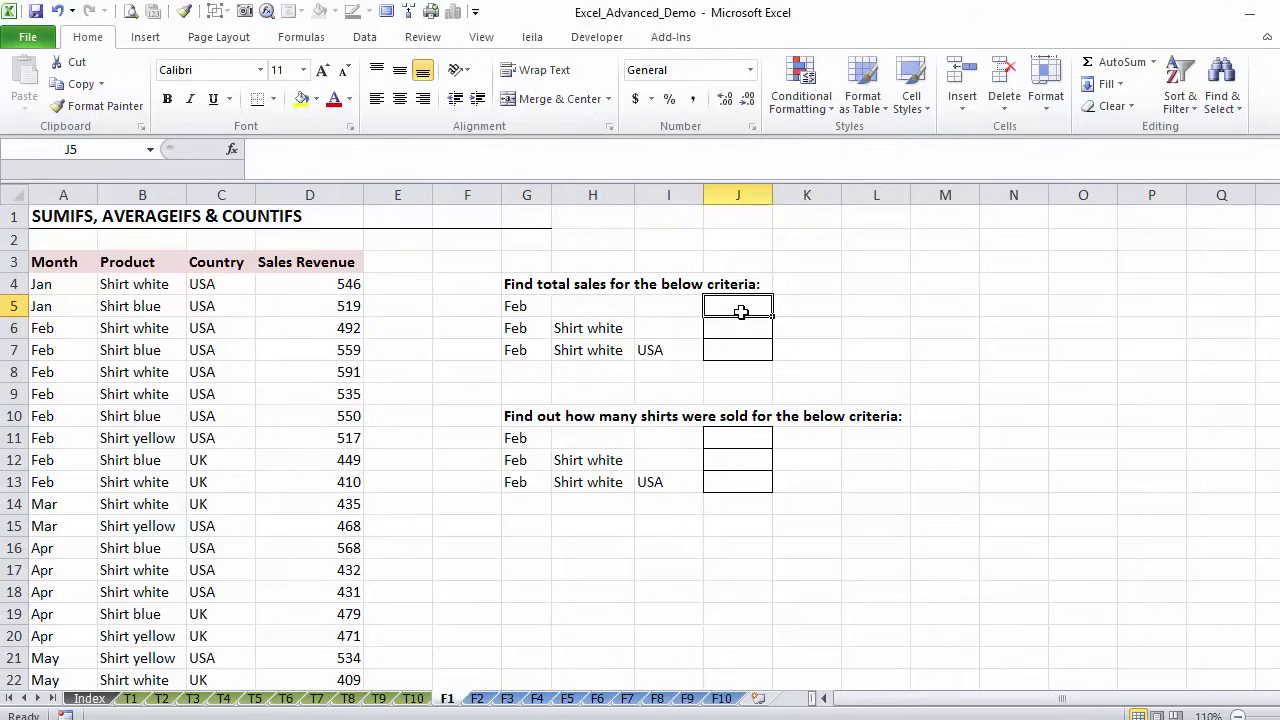
type("=")
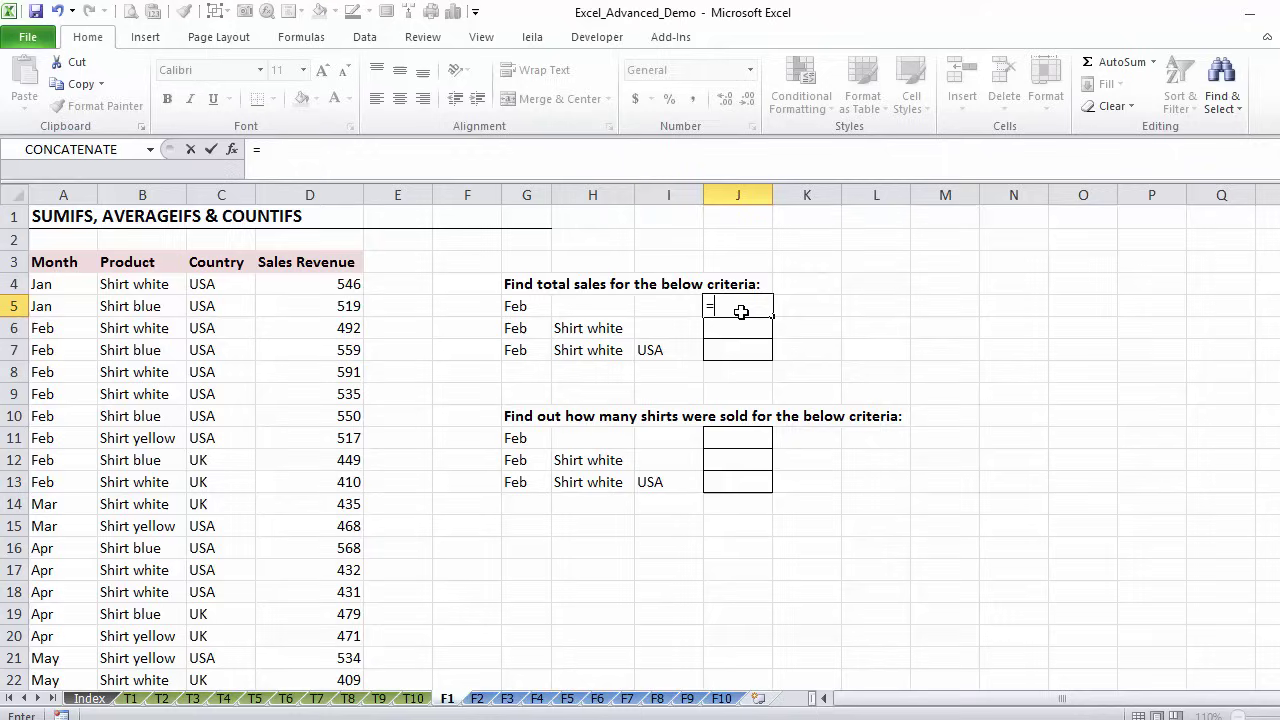
type("sumif")
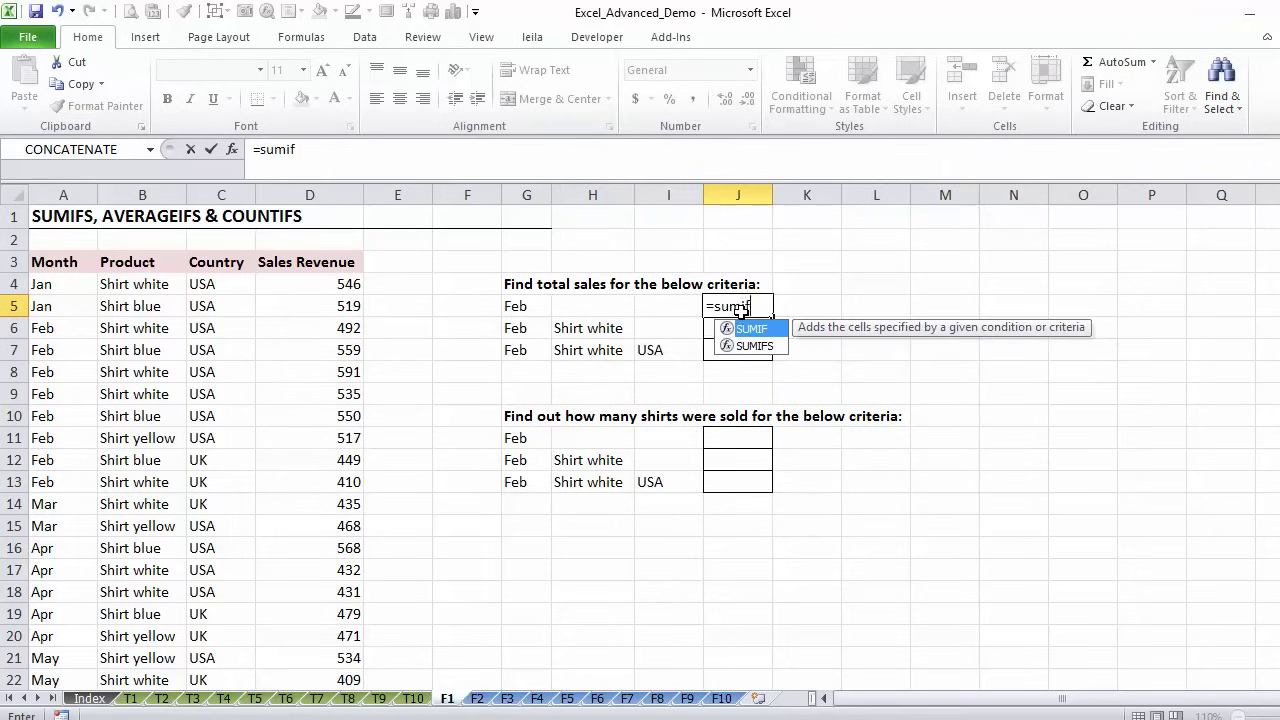
type("(")
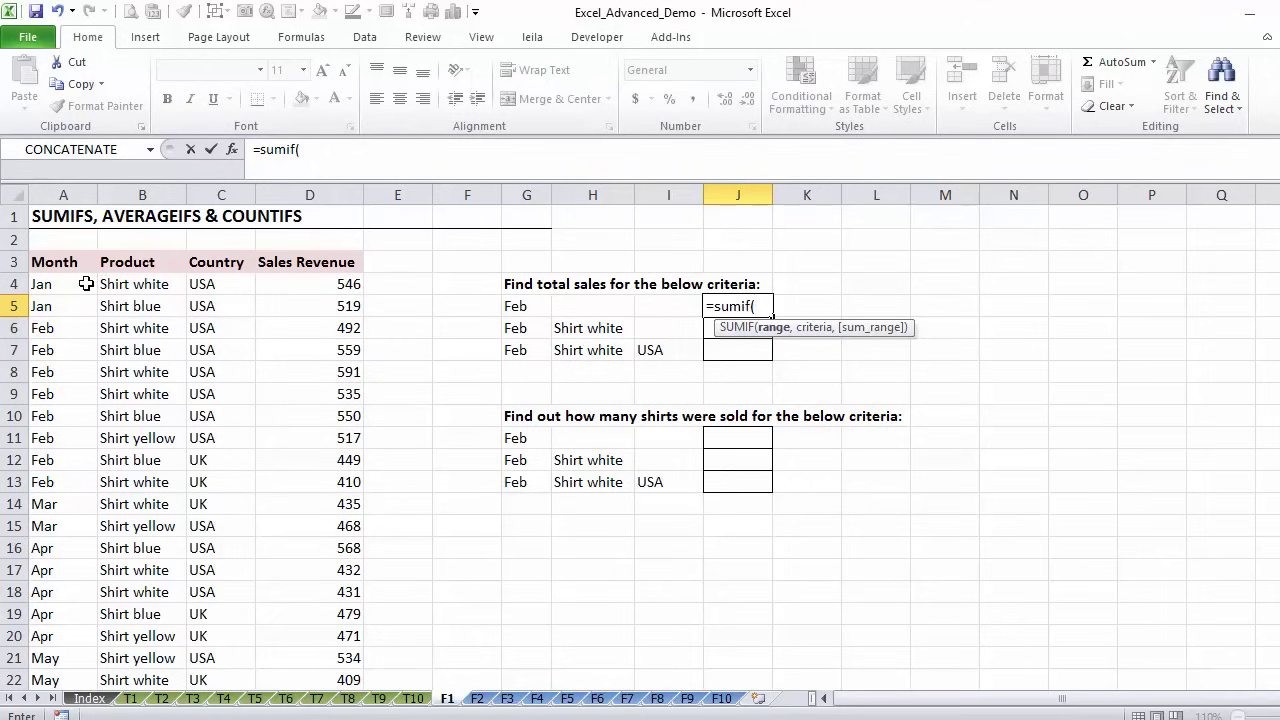
left_click(68, 287)
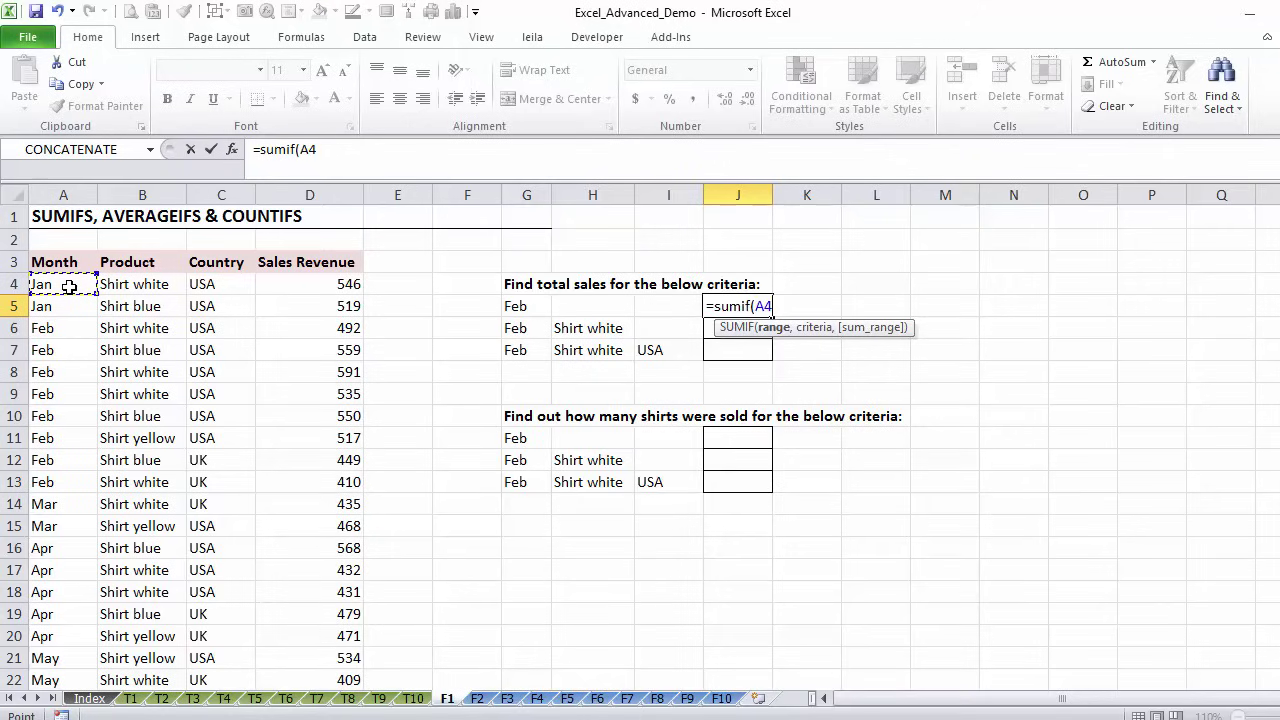
key("ctrl+shift+Down")
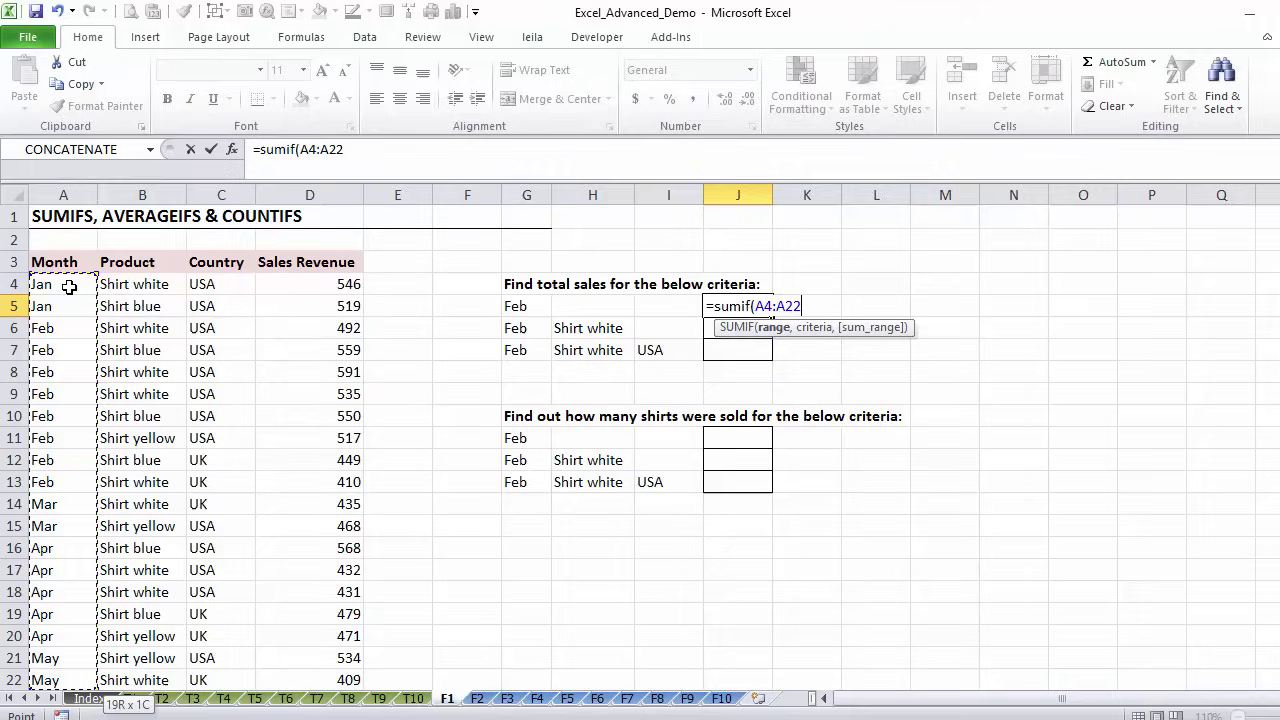
left_click(347, 155)
type(",")
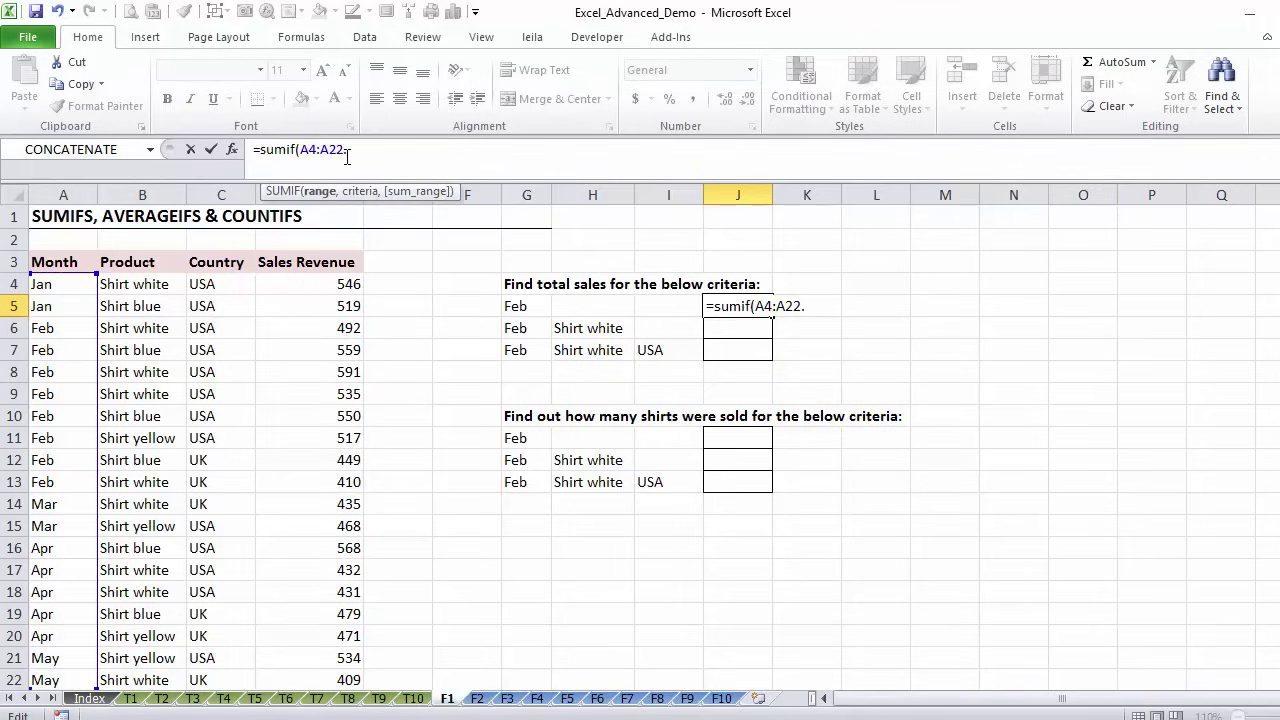
key("End")
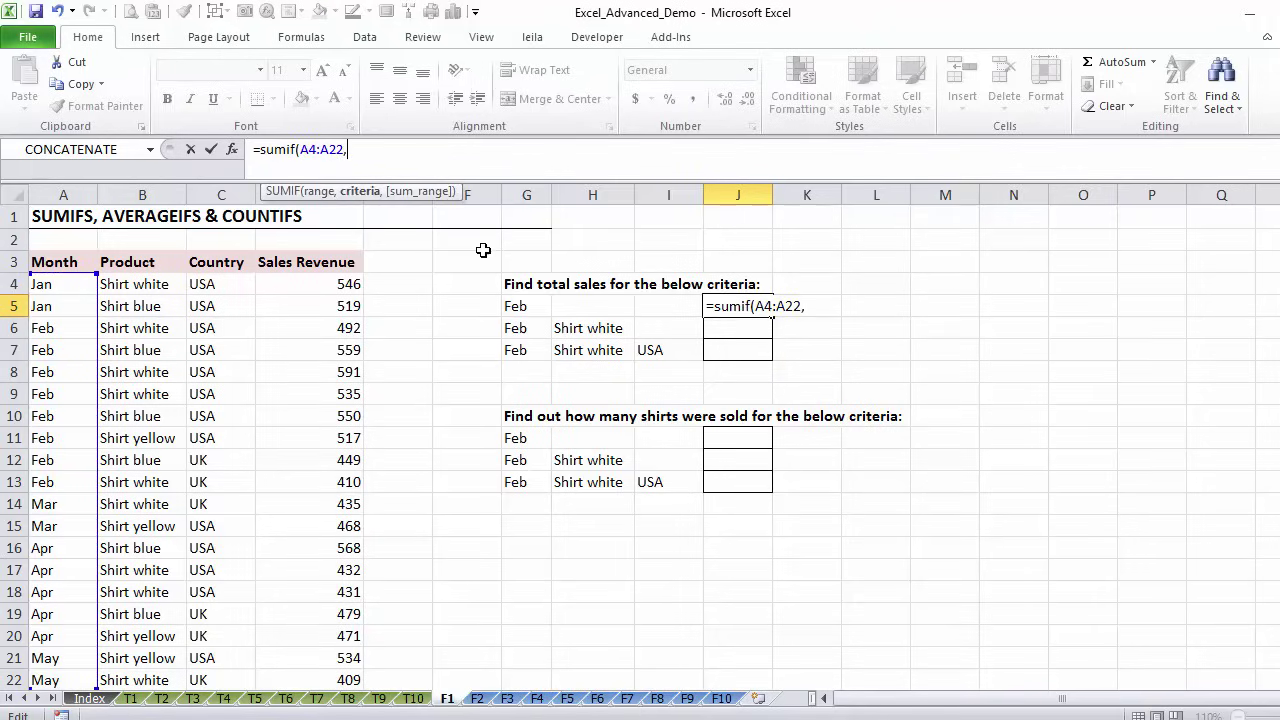
Finish it with criterion G5 and sum range D4:D22, then check 4103 against Feb revenues
left_click(522, 307)
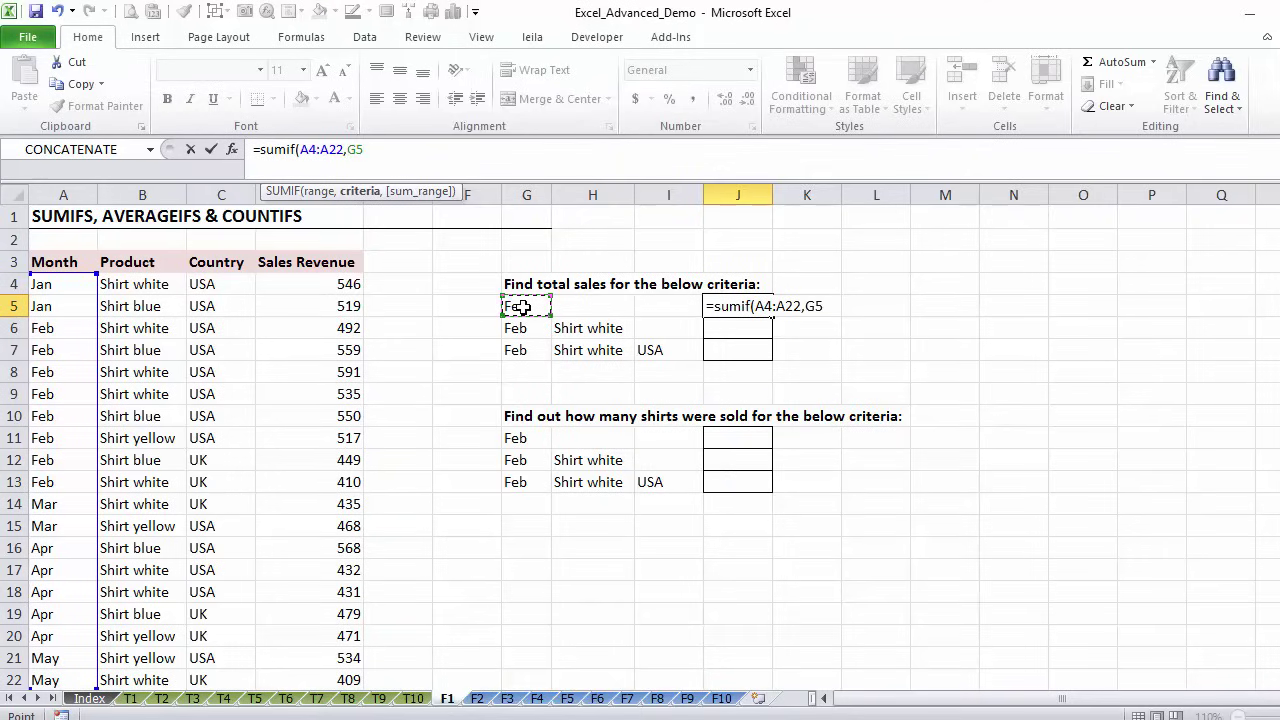
type(",")
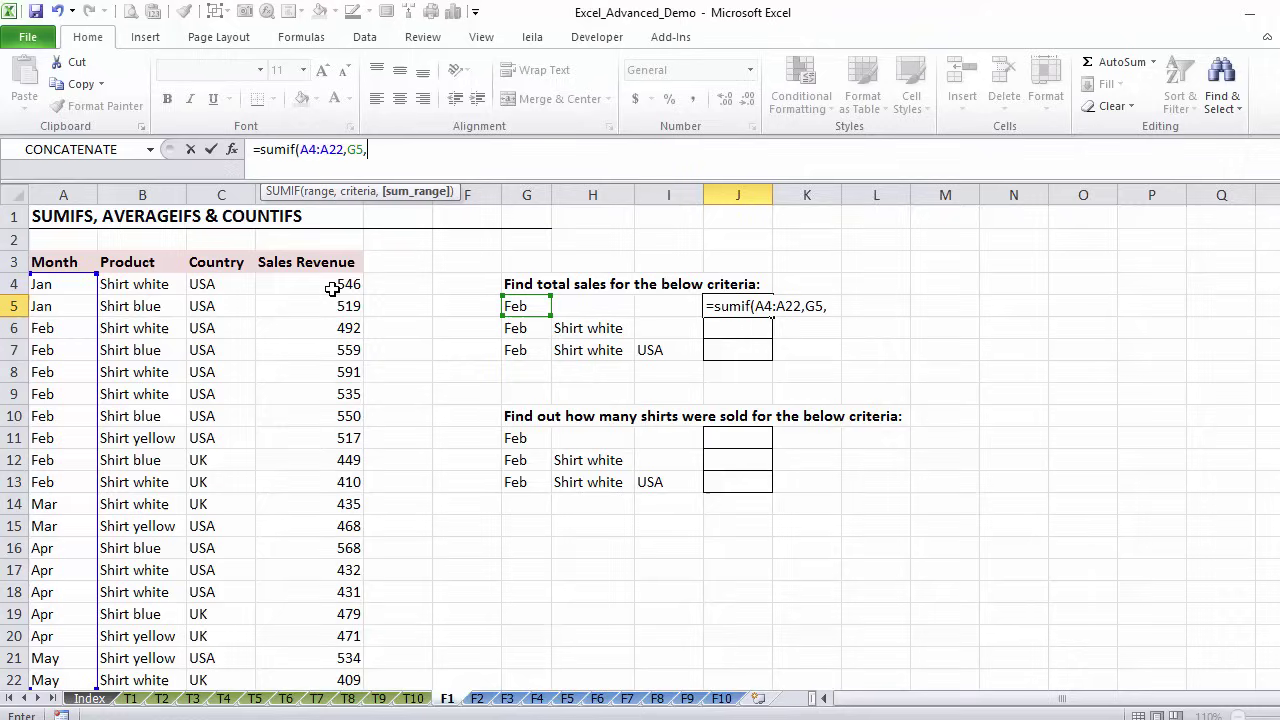
left_click(328, 286)
key("ctrl+shift+Down")
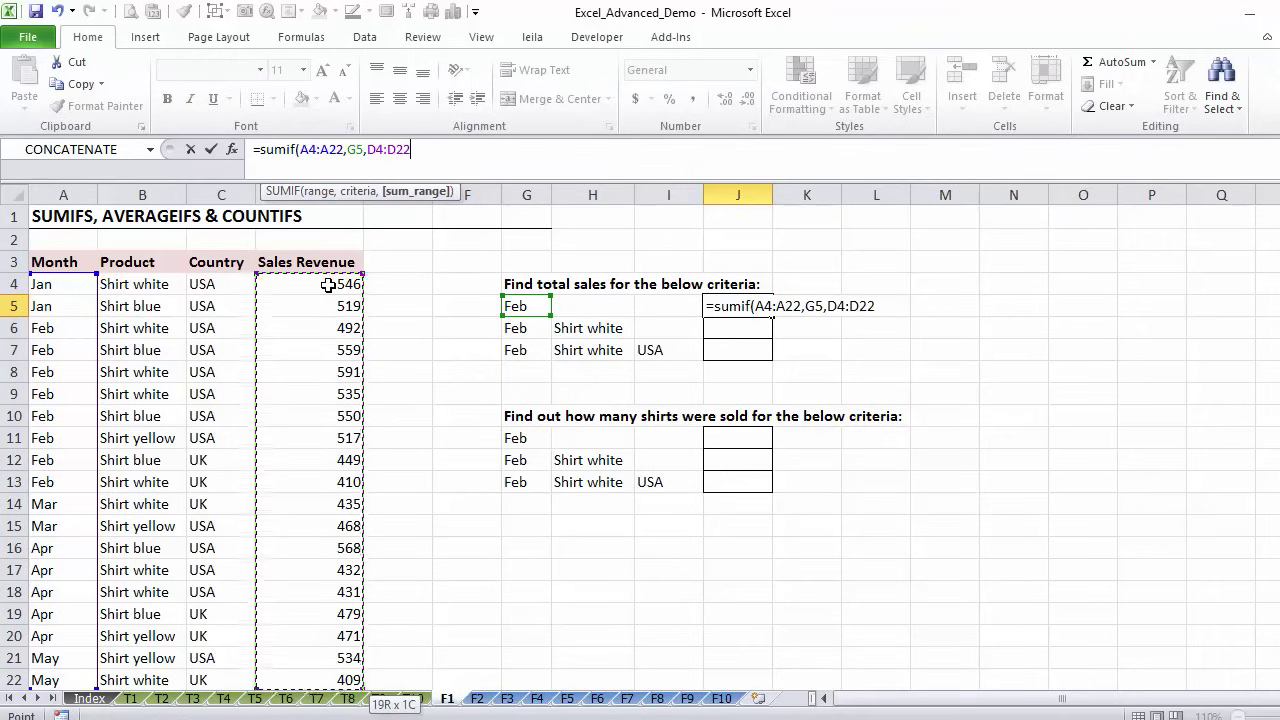
type(")")
key("ctrl+Return")
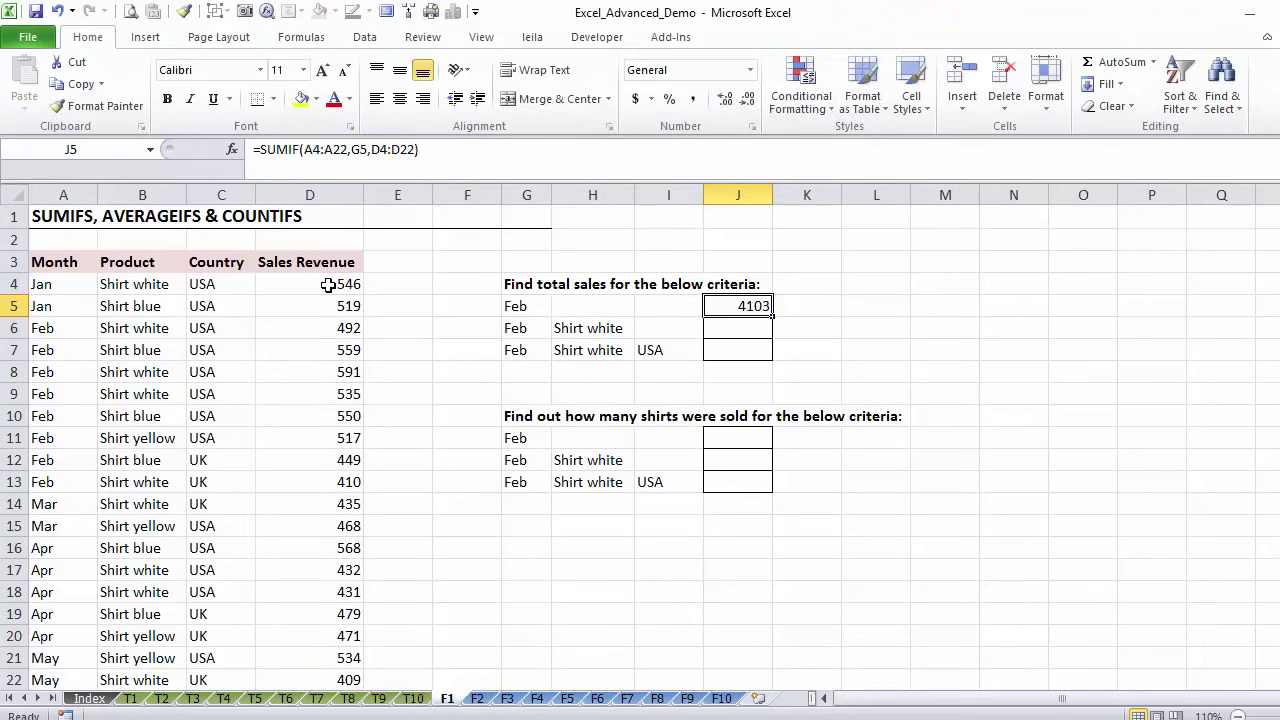
left_click_drag(281, 328, 282, 488)
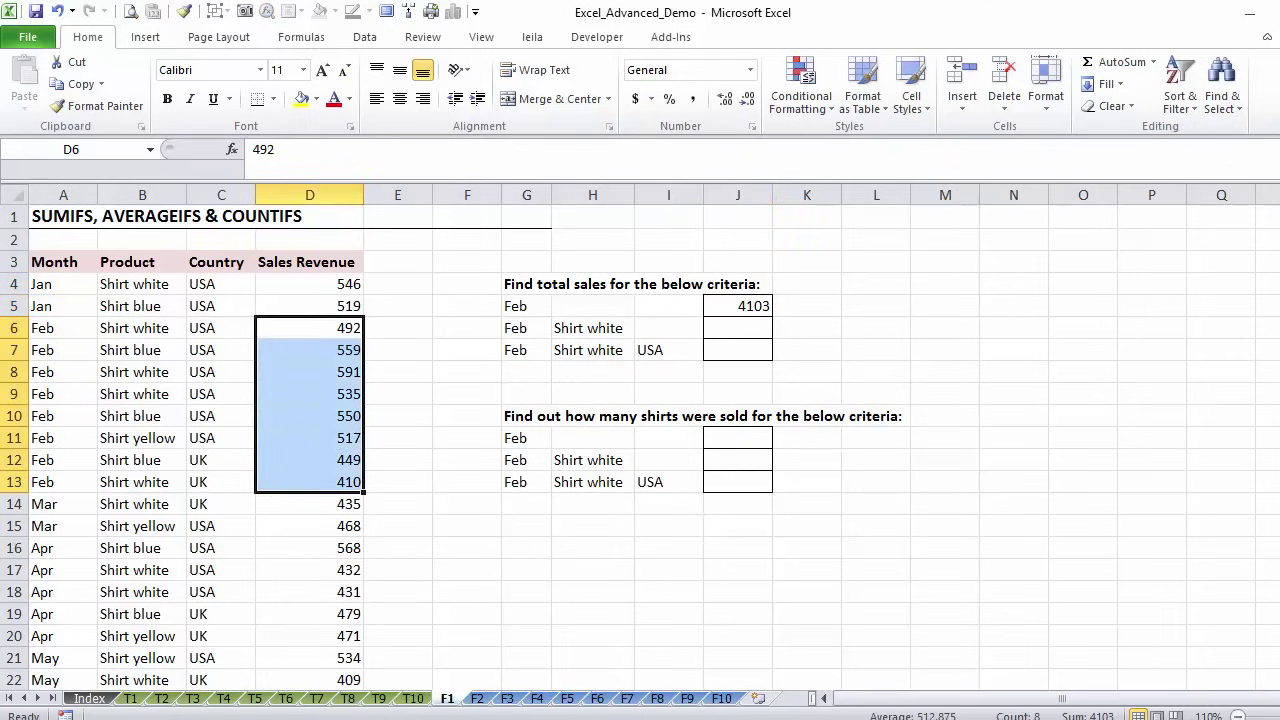
left_click(724, 326)
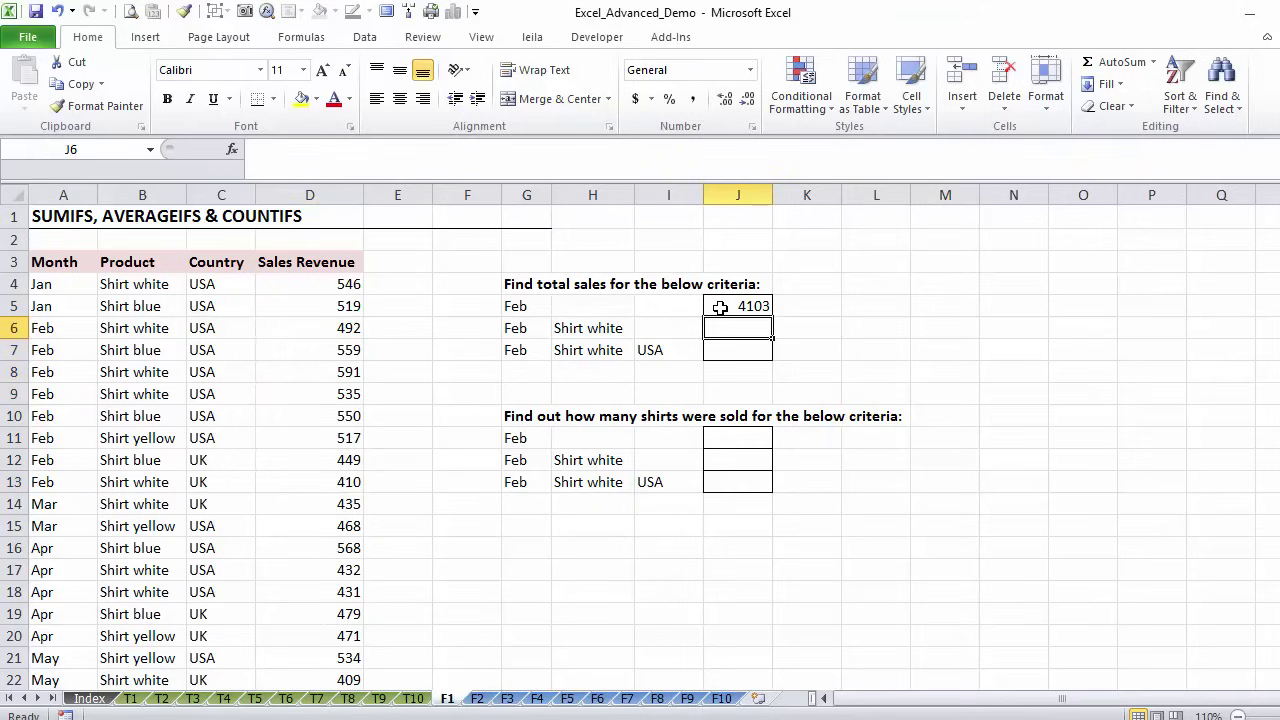
left_click(720, 309)
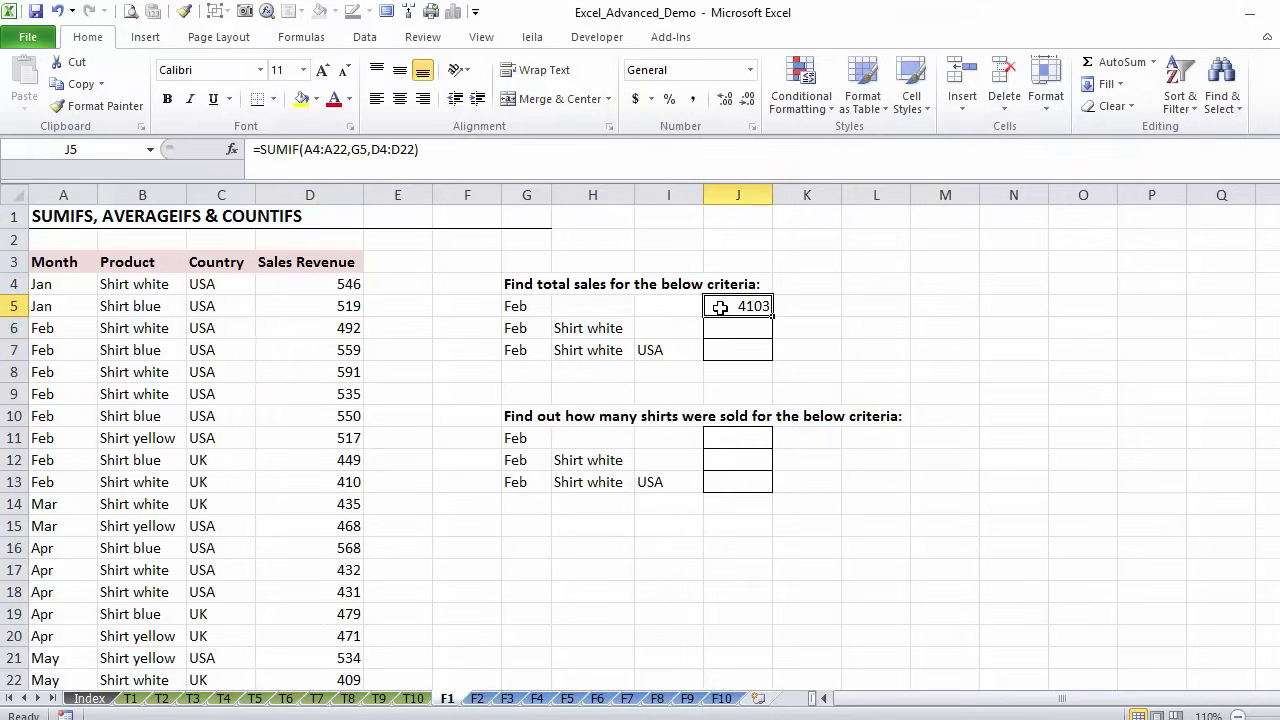
left_click(407, 148)
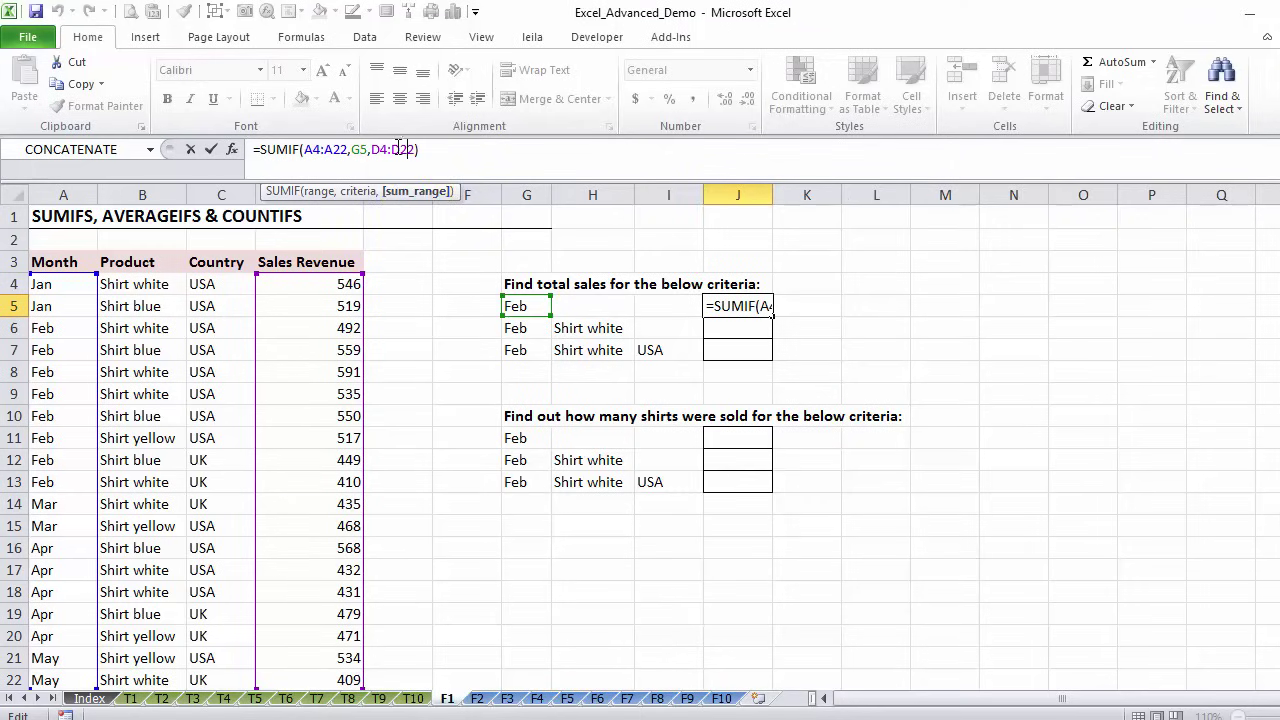
key("ctrl+Return")
key("Down")
key("Left")
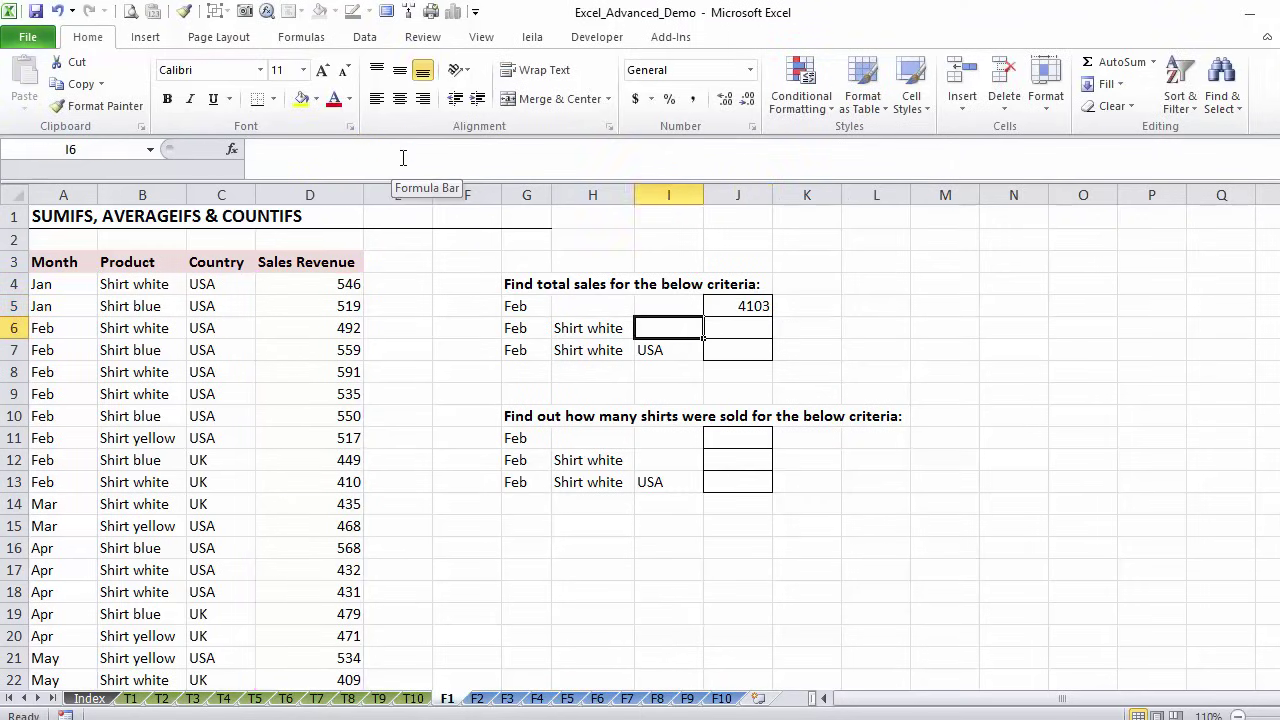
key("Left")
key("Left")
key("Right")
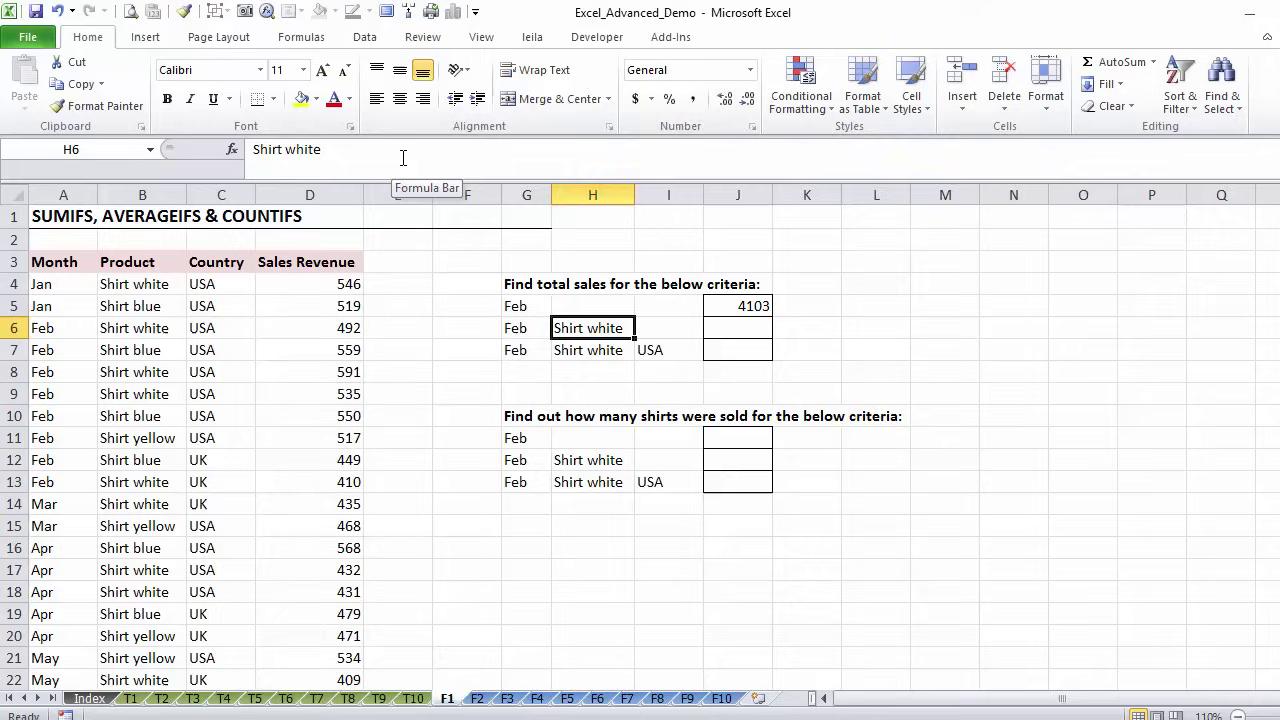
key("Left")
key("Left")
key("Left")
key("Left")
key("Left")
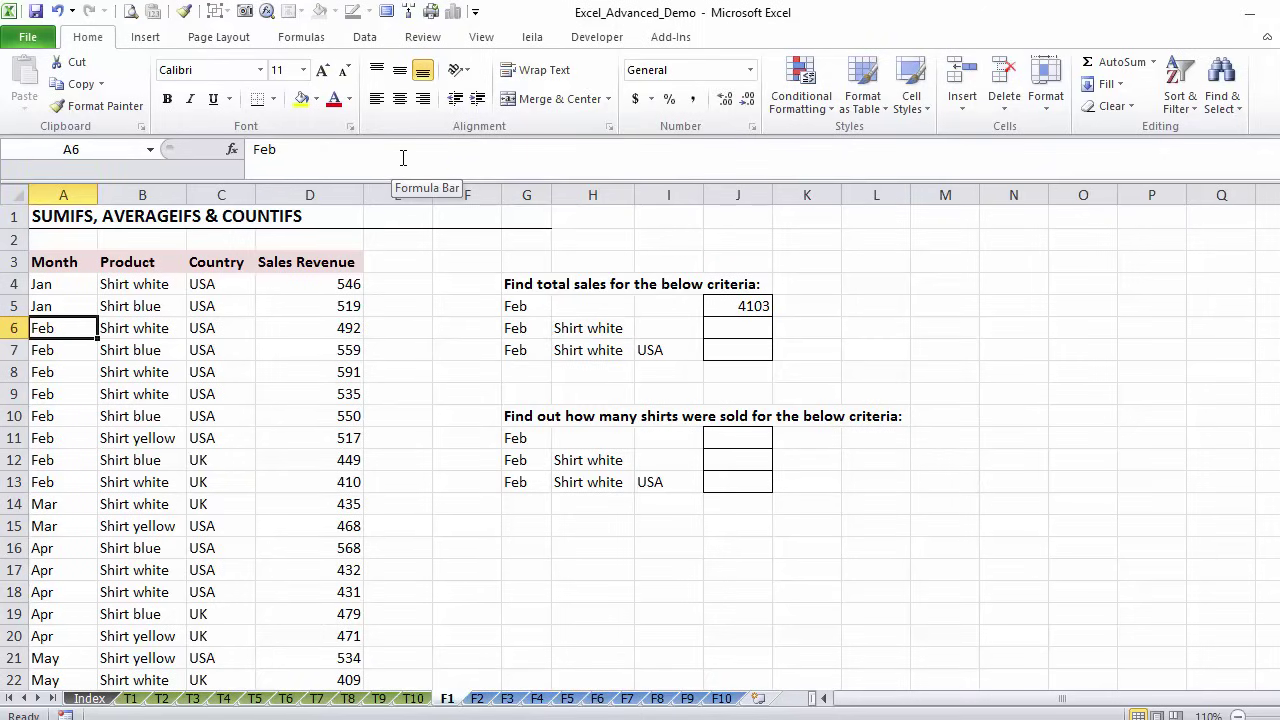
key("Right")
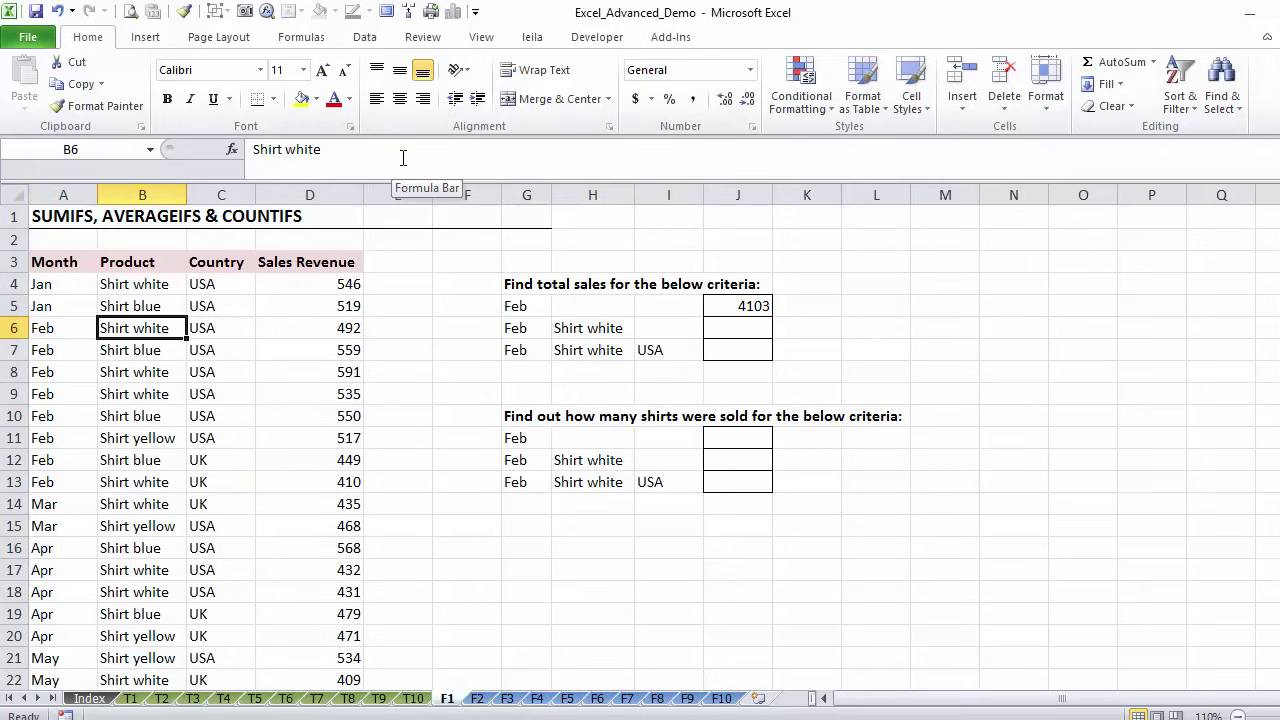
key("Right")
key("Right")
key("Right")
key("Right")
key("Right")
key("Right")
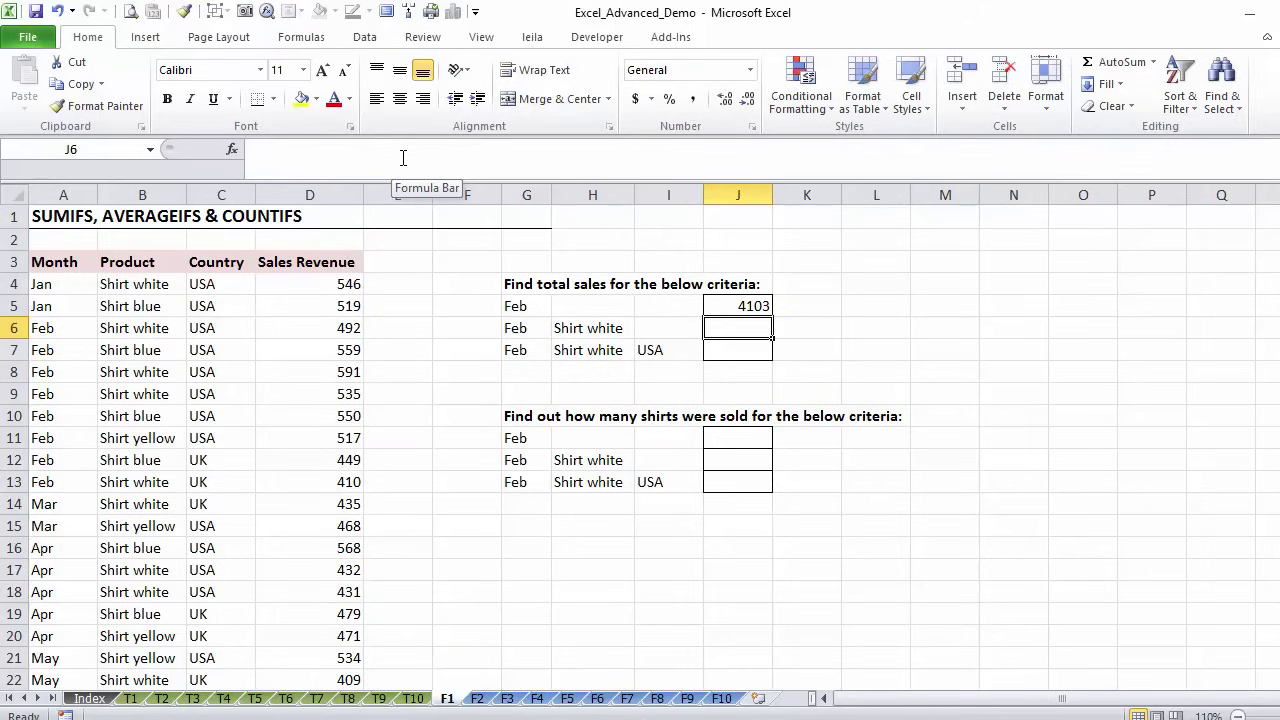
key("Left")
key("Left")
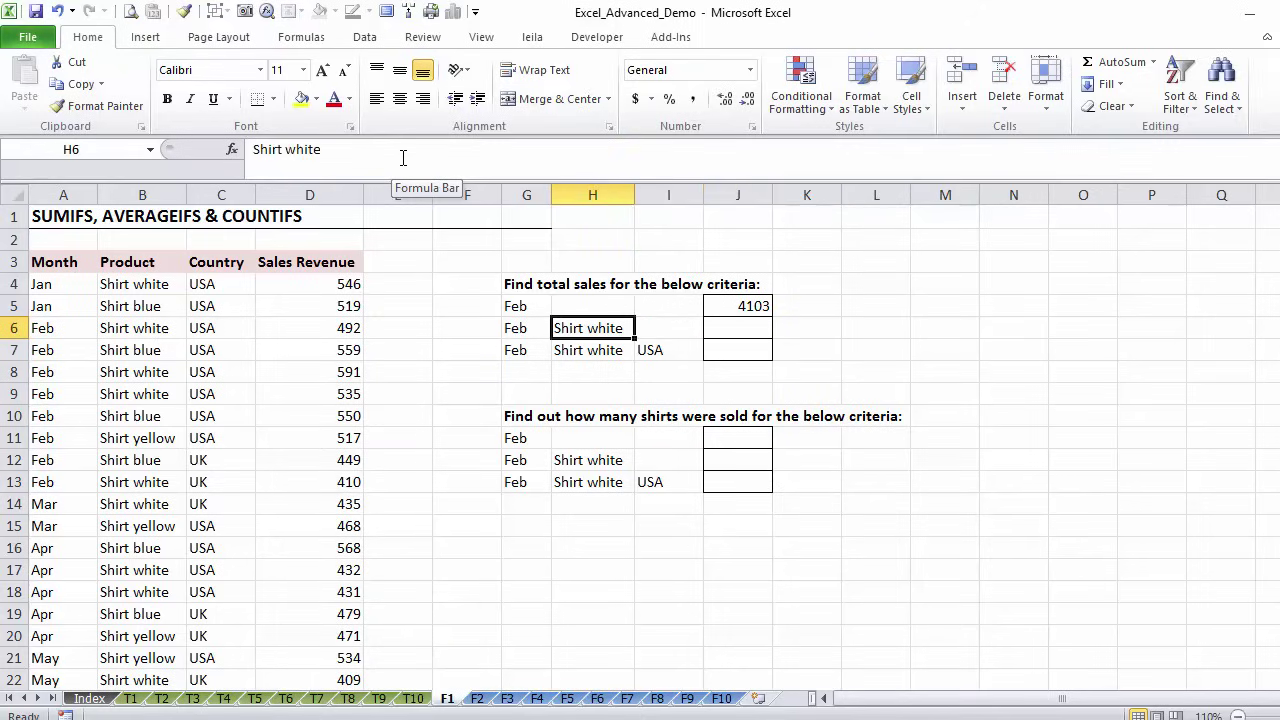
key("Right")
key("Right")
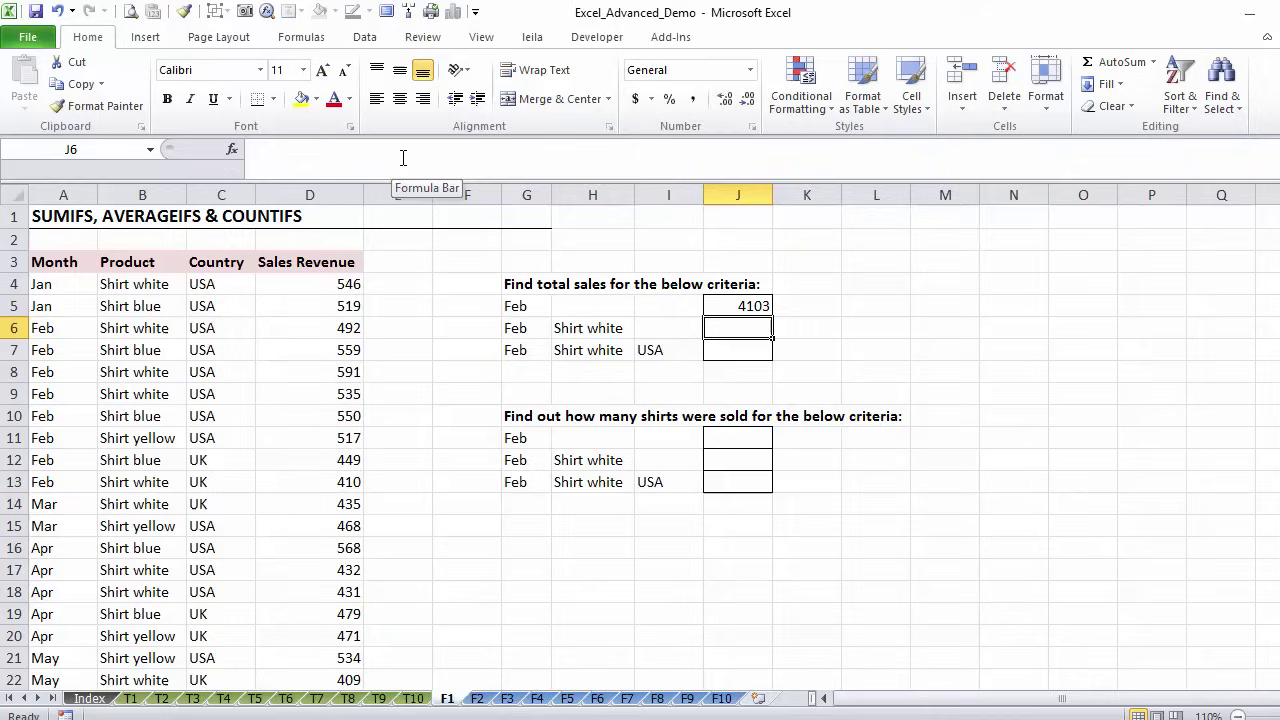
Start a SUMIFS in J6 with sum range D4:D22 and month range A4:A22
type("=")
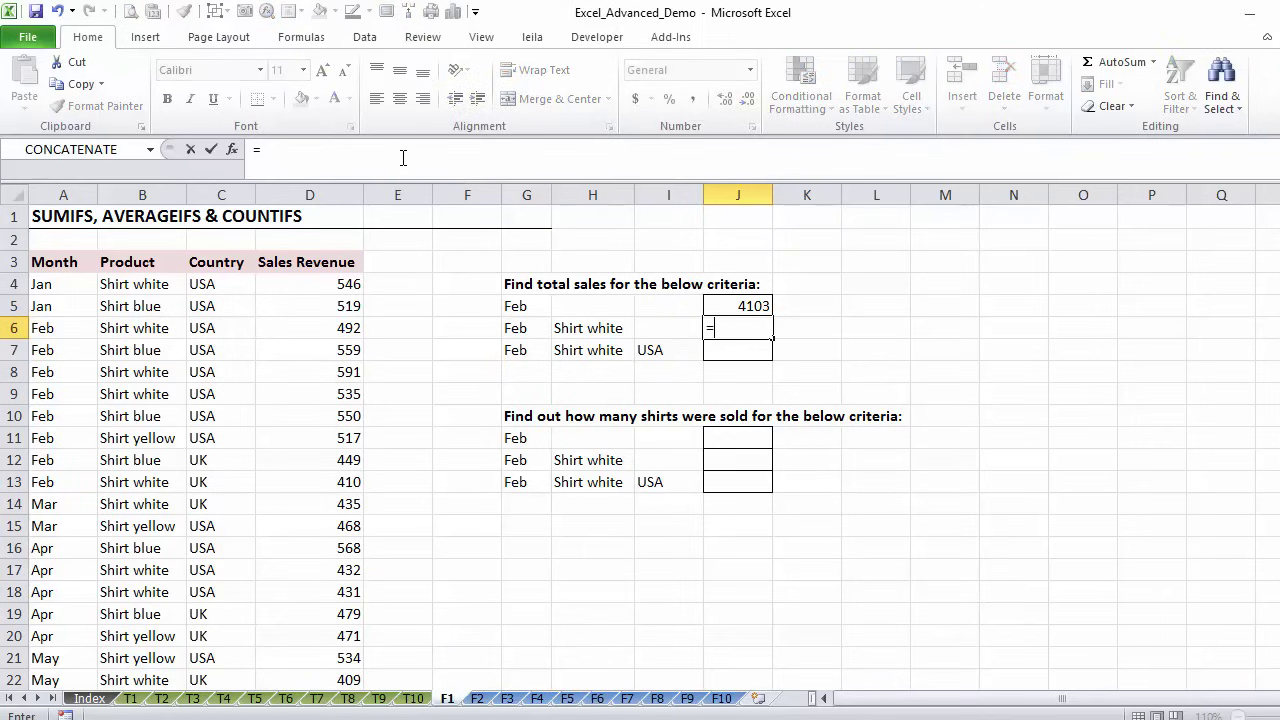
type("sumifs")
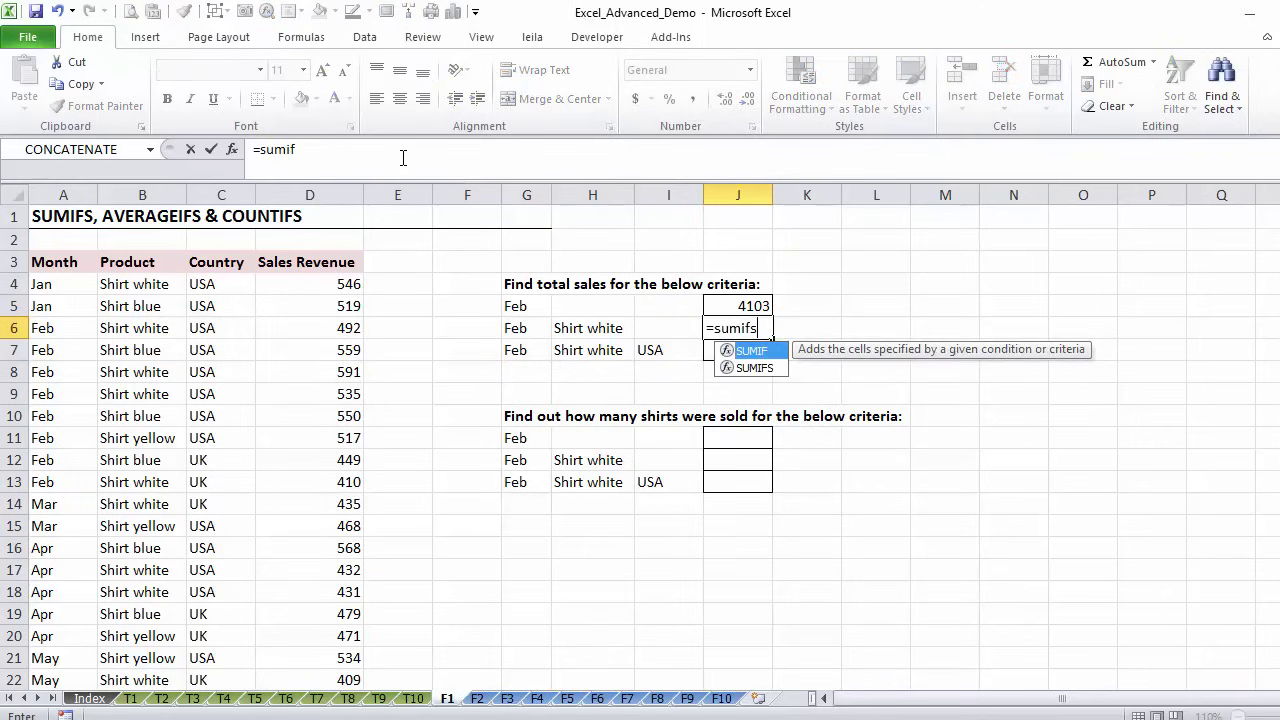
type("(")
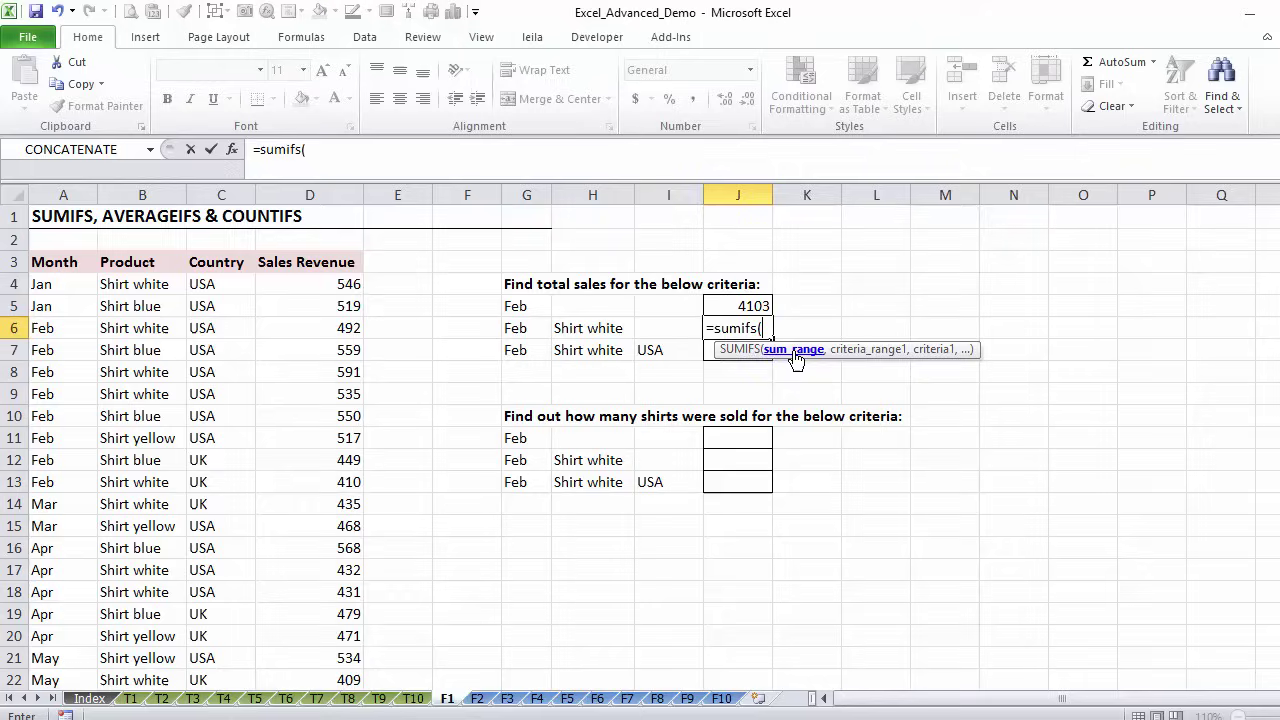
left_click(335, 285)
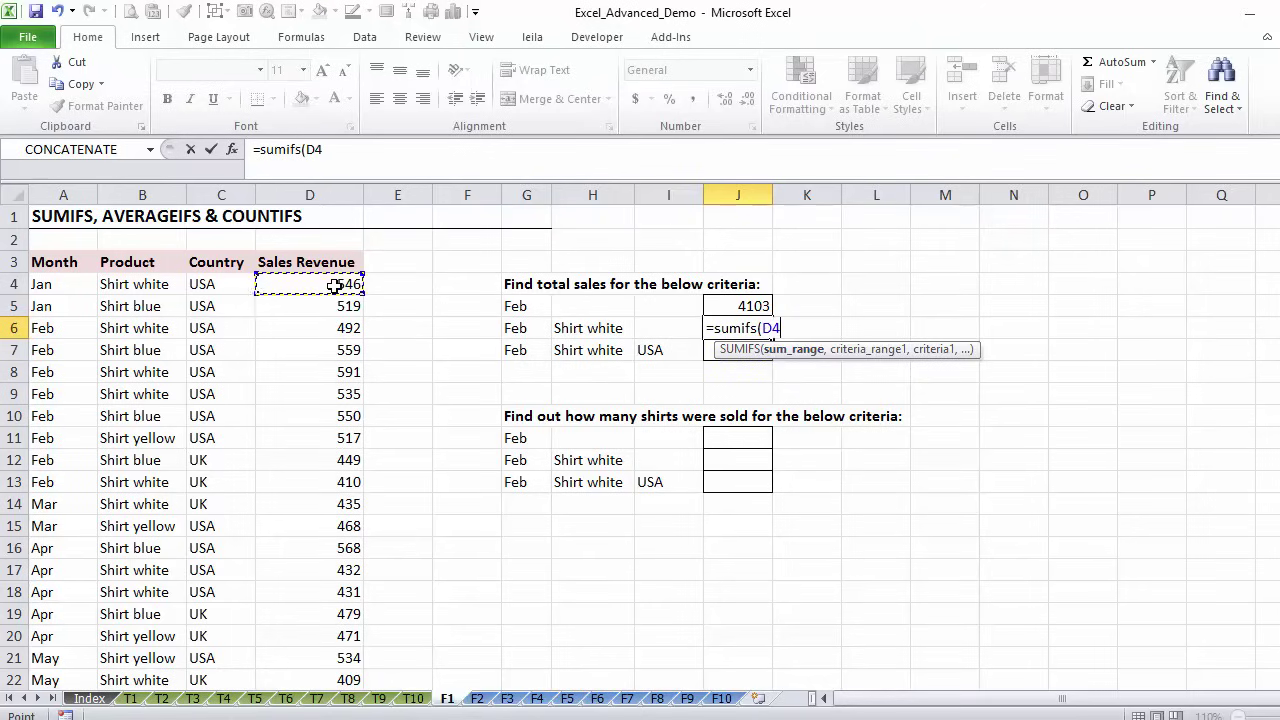
left_click_drag(335, 285, 335, 680)
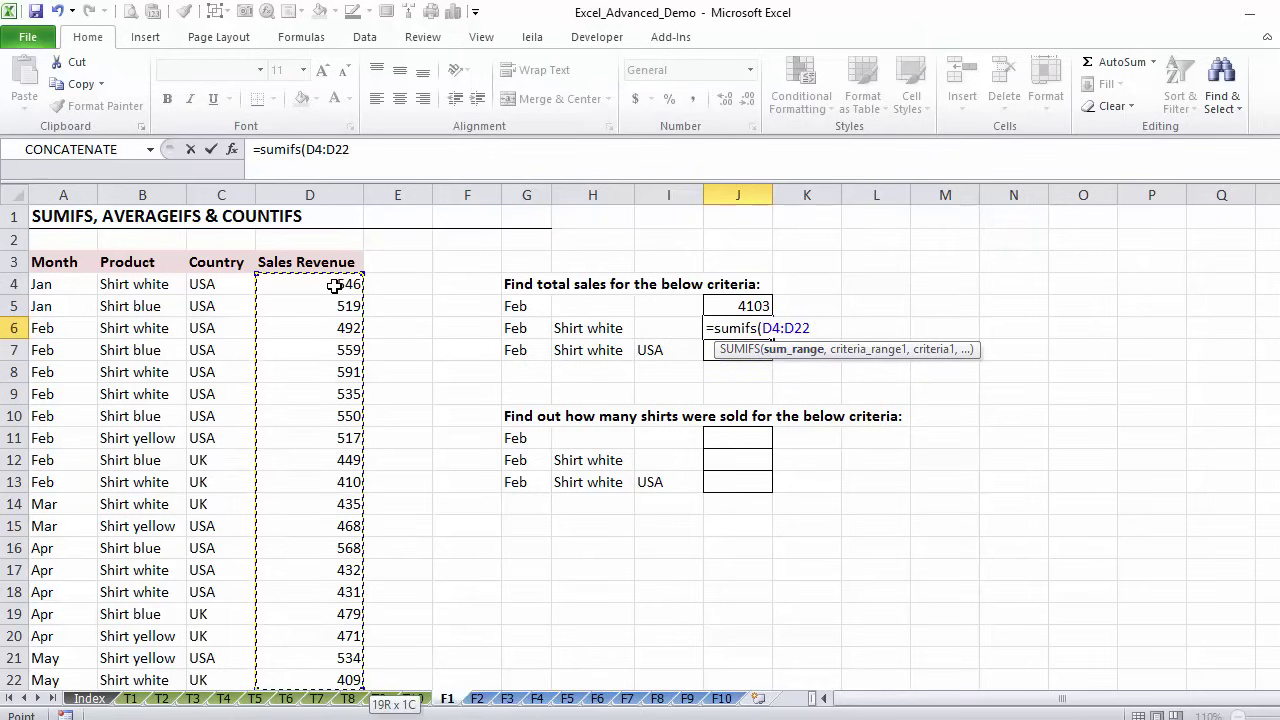
type(",")
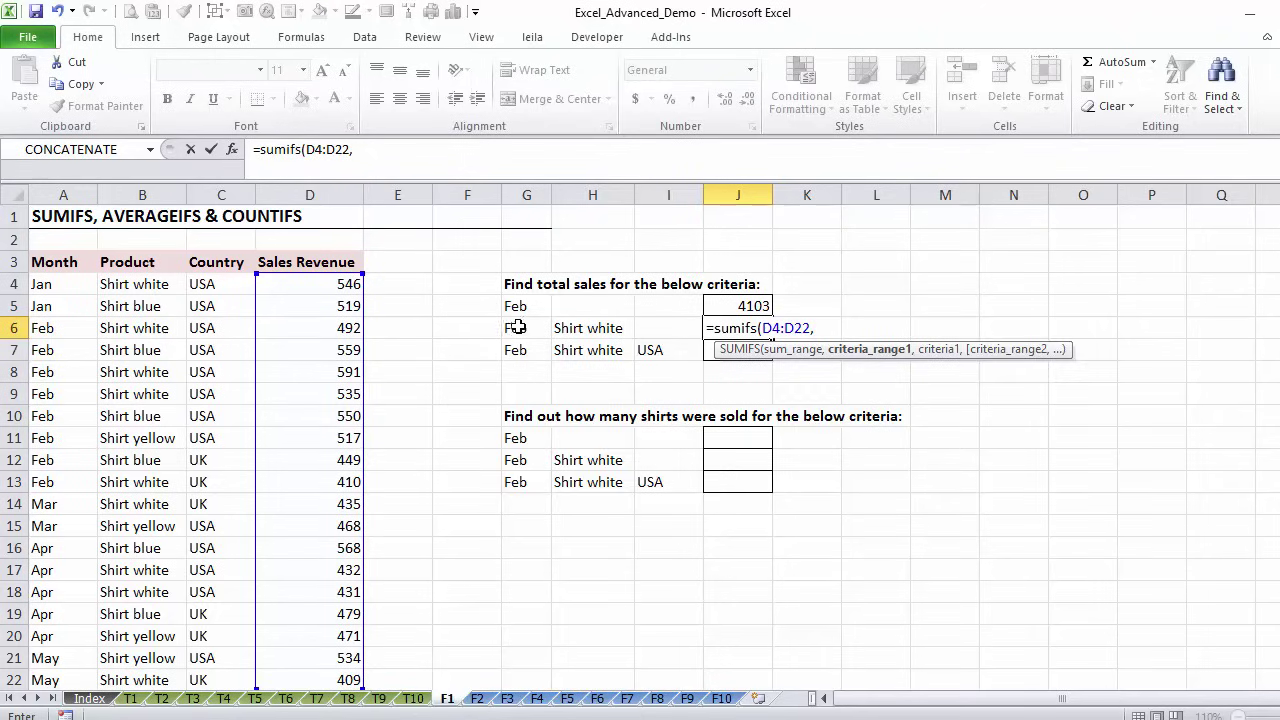
left_click(63, 288)
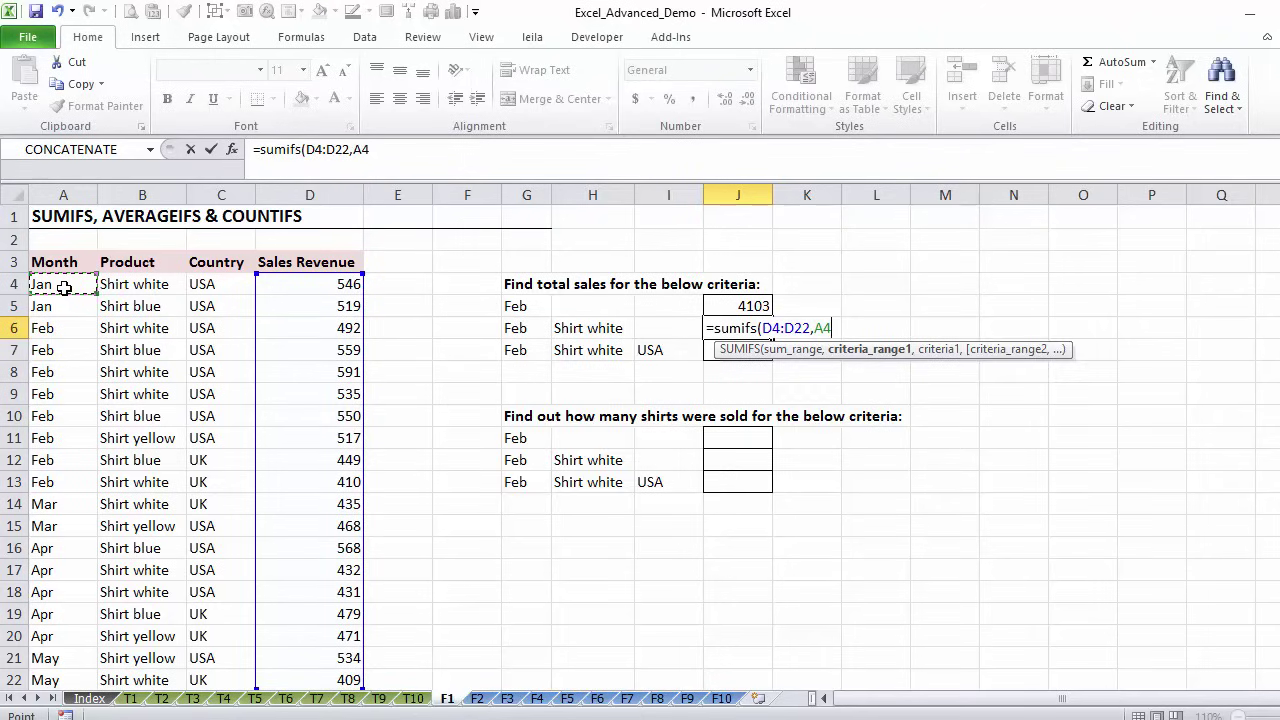
key("ctrl+shift+Down")
type(":A22,")
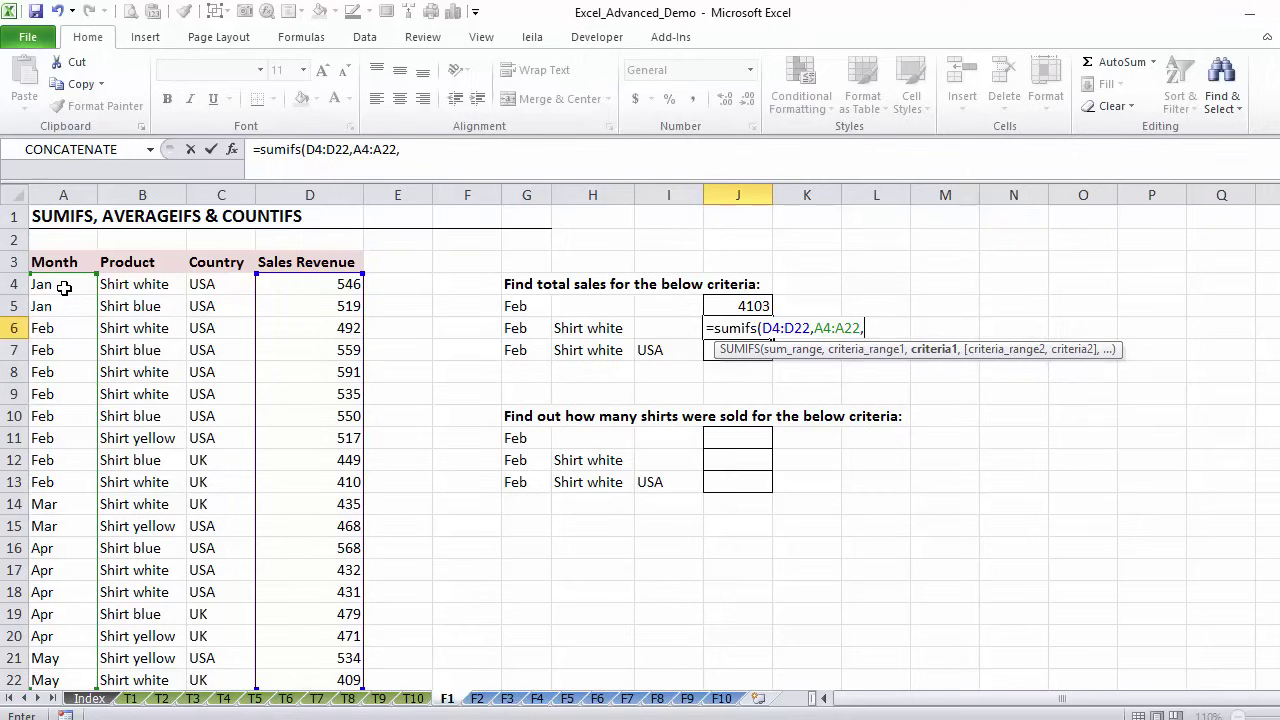
Add Feb (G6) and product range B4:B22 with Shirt white (H6), giving 2028
left_click(512, 330)
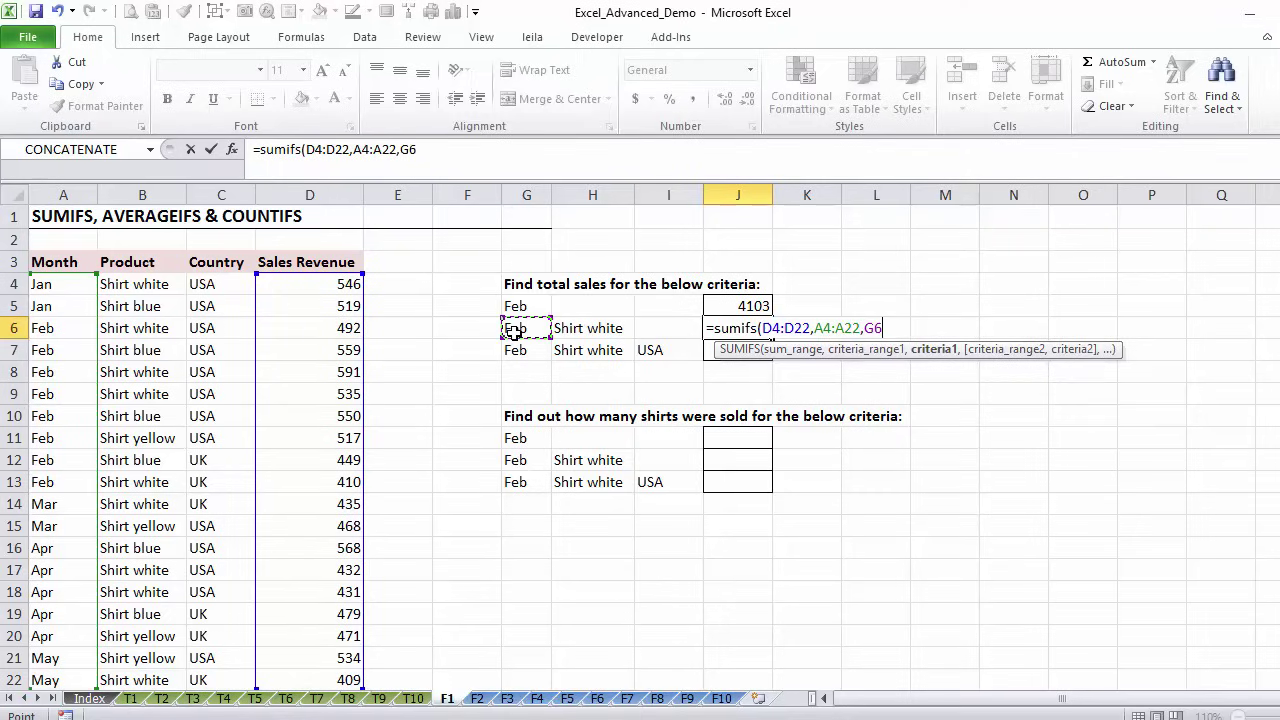
type(",")
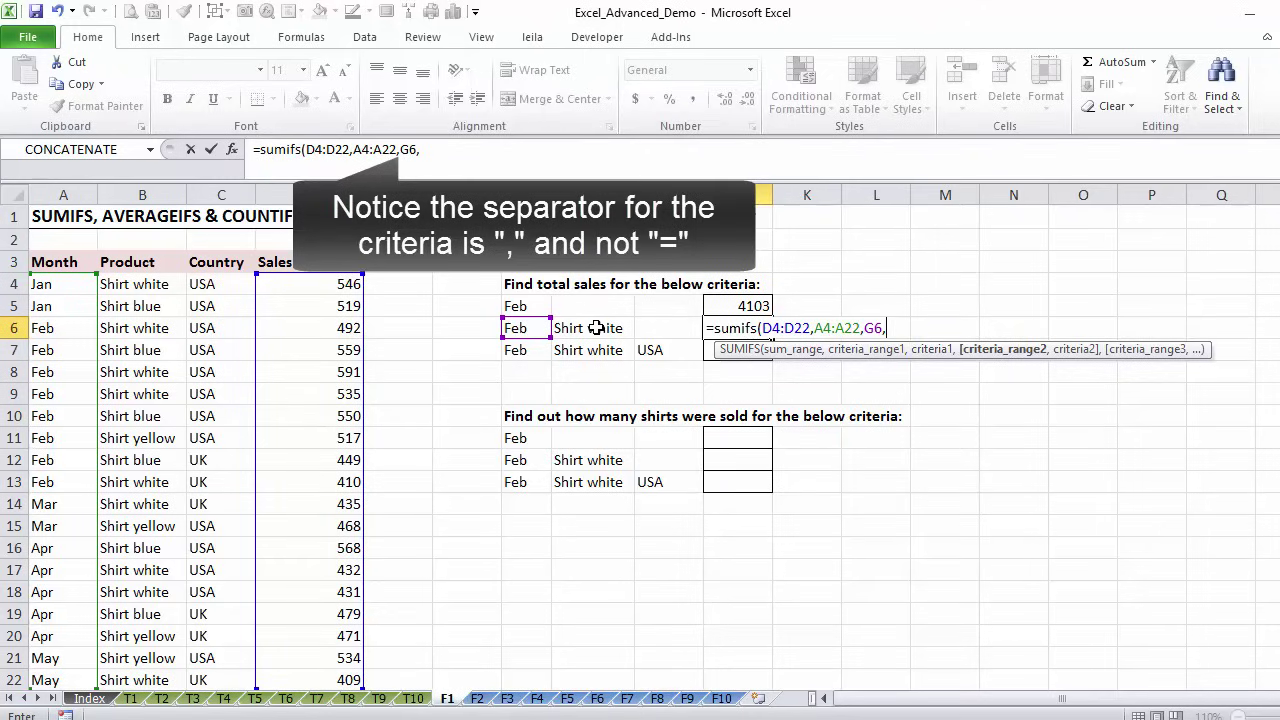
left_click(134, 282)
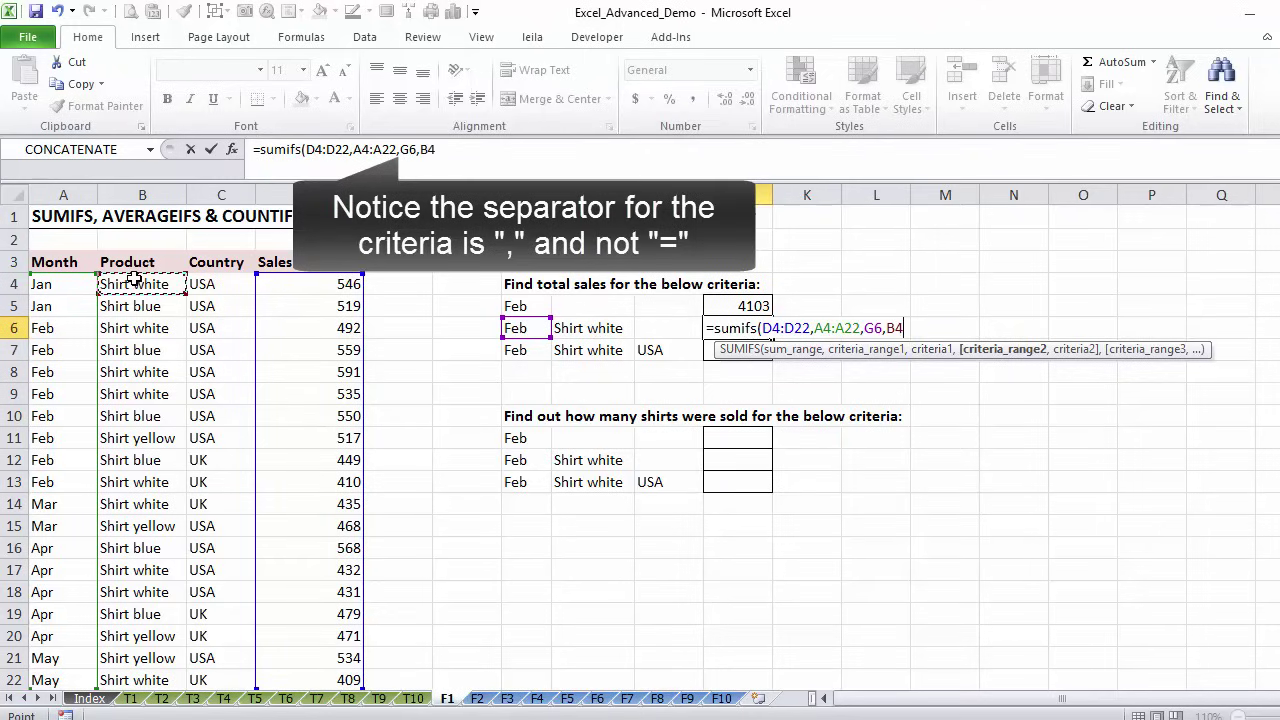
key("ctrl+shift+Down")
type(":B22,")
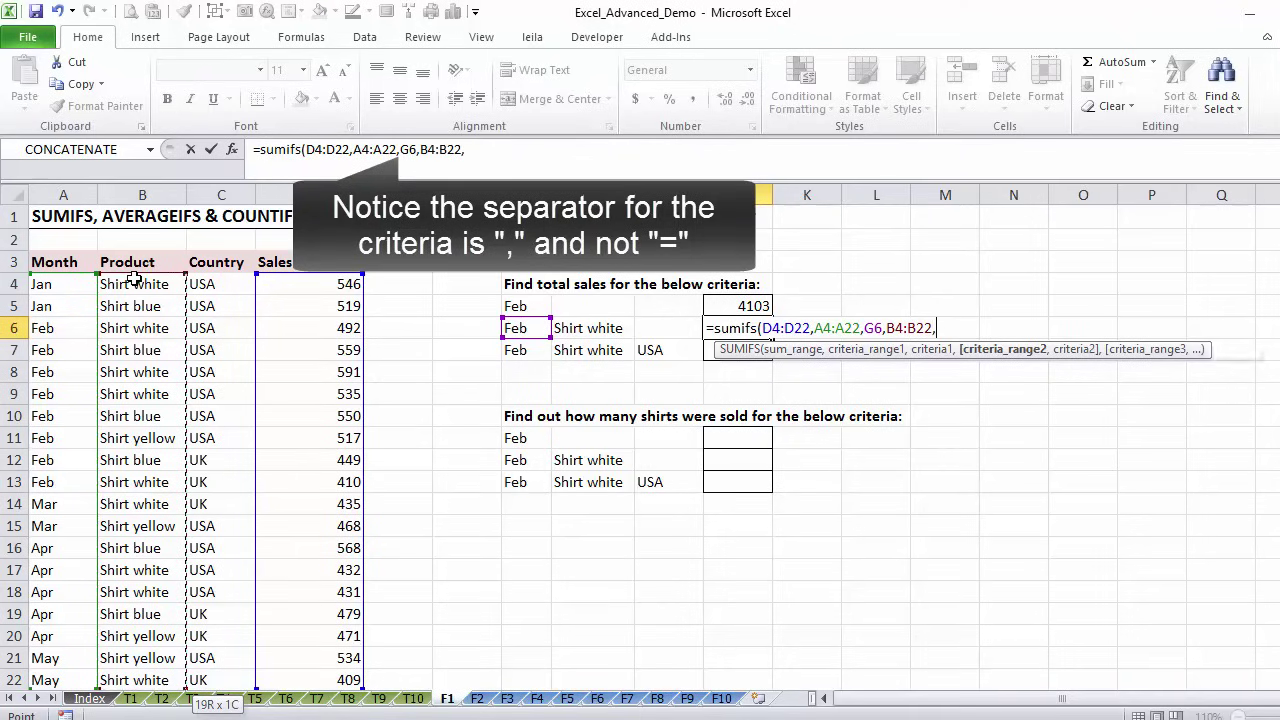
left_click(583, 326)
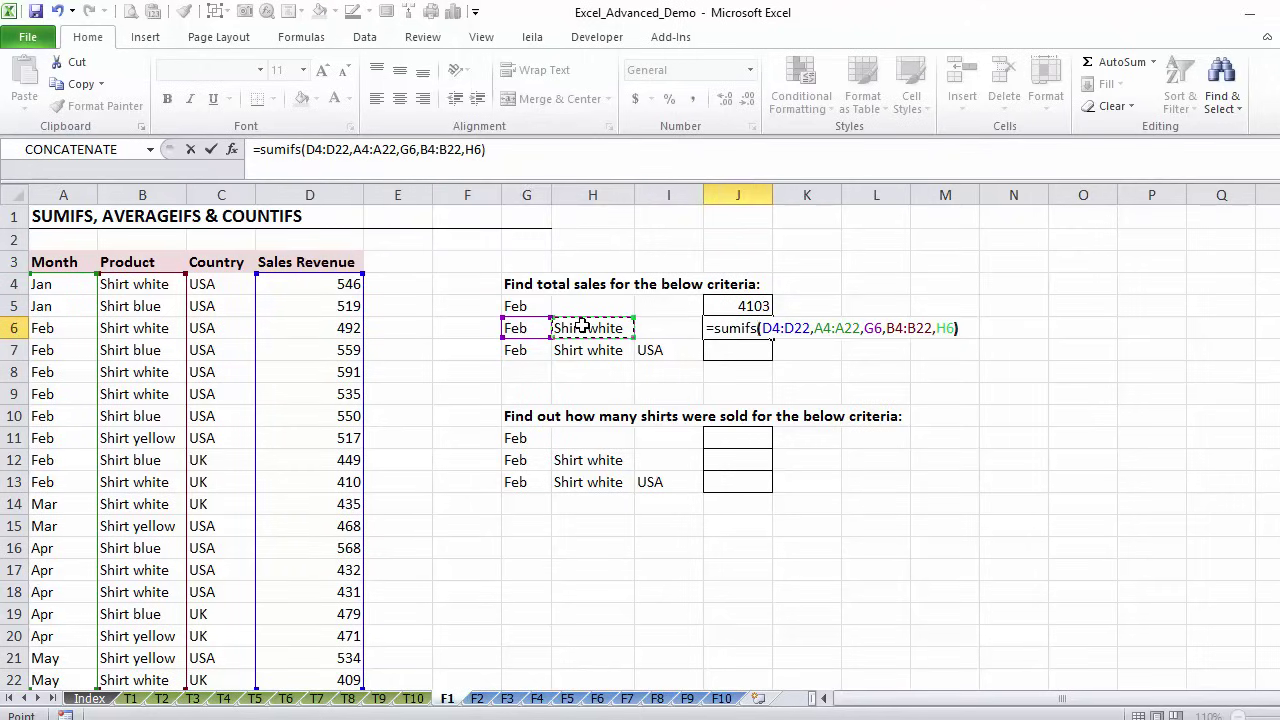
key("ctrl+Return")
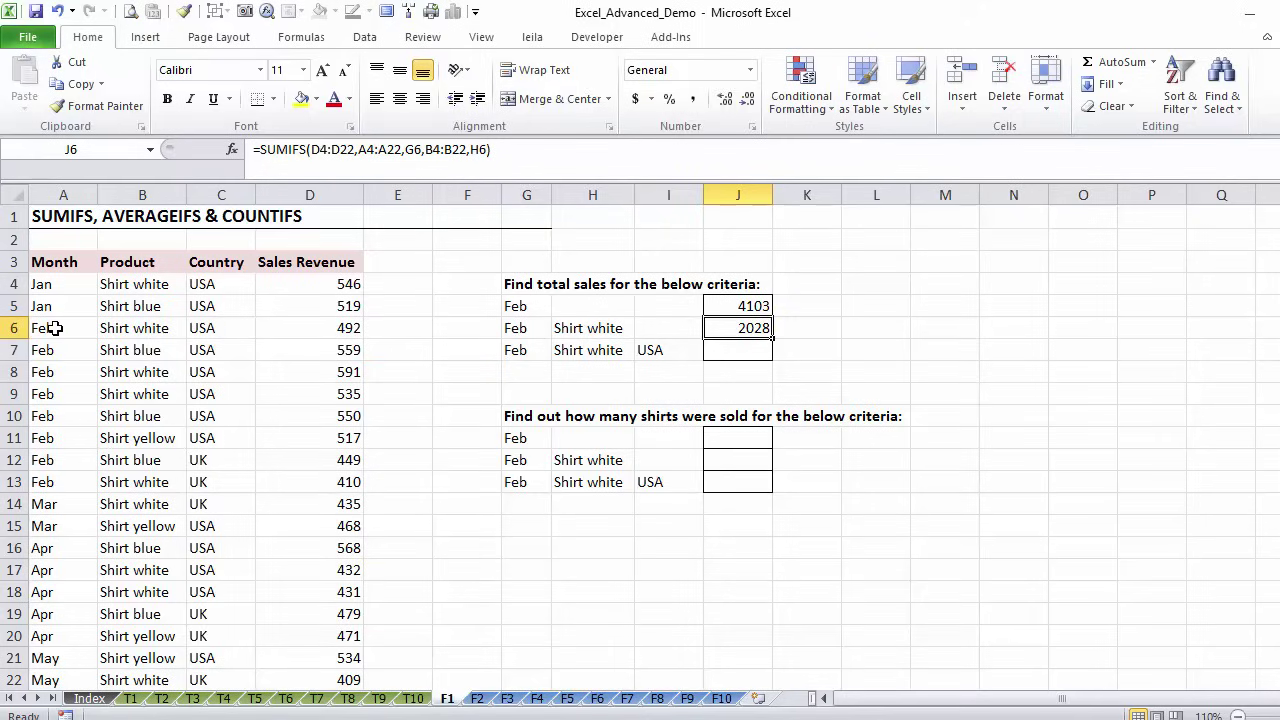
left_click(328, 324)
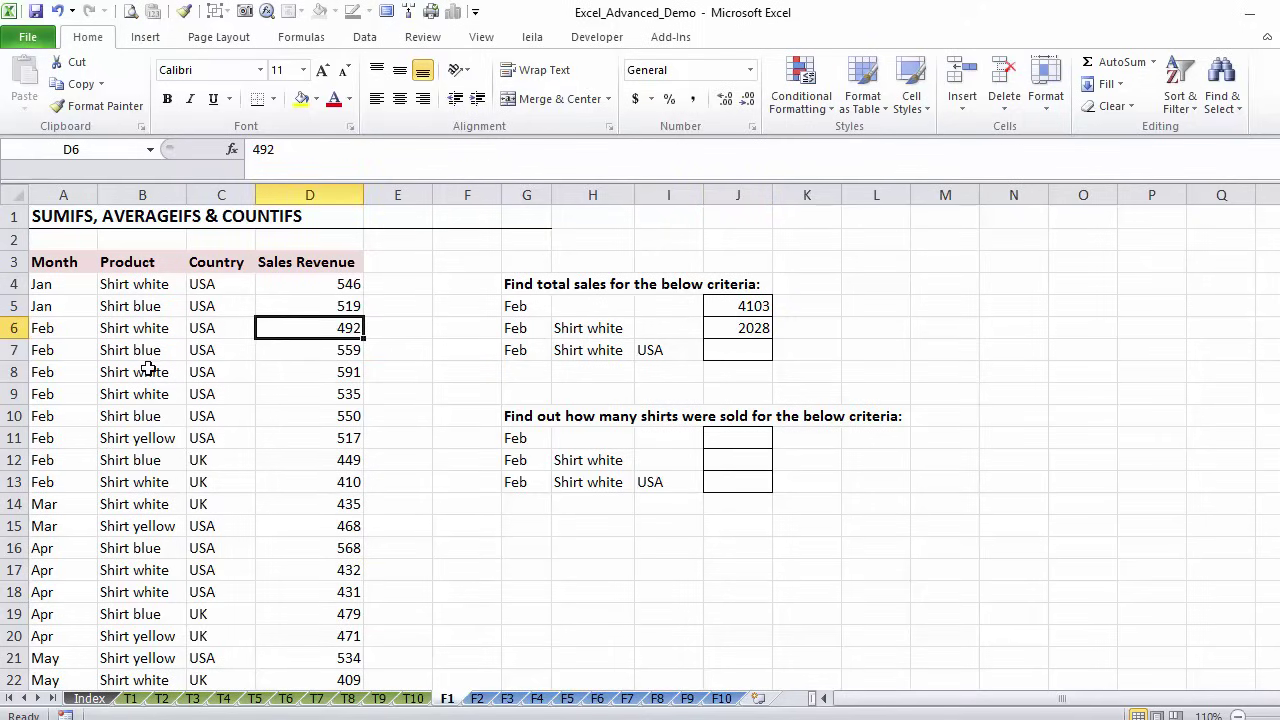
left_click(306, 372, "ctrl")
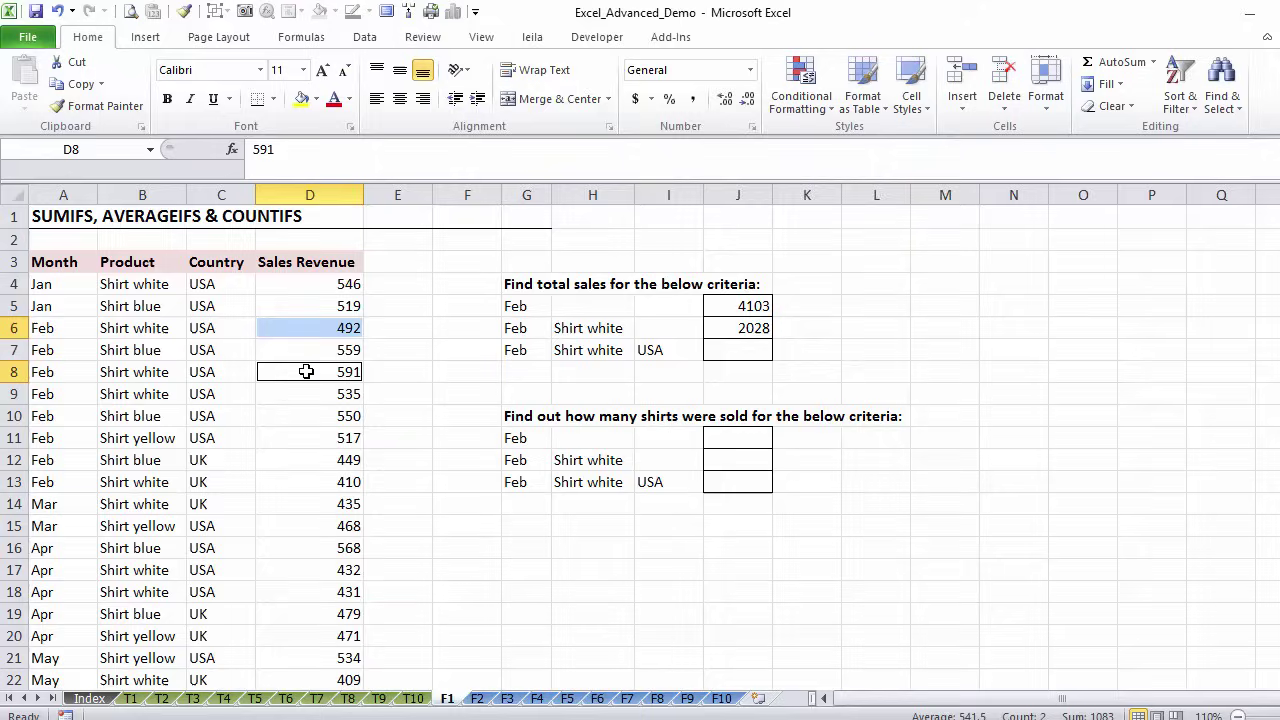
left_click(290, 398, "ctrl")
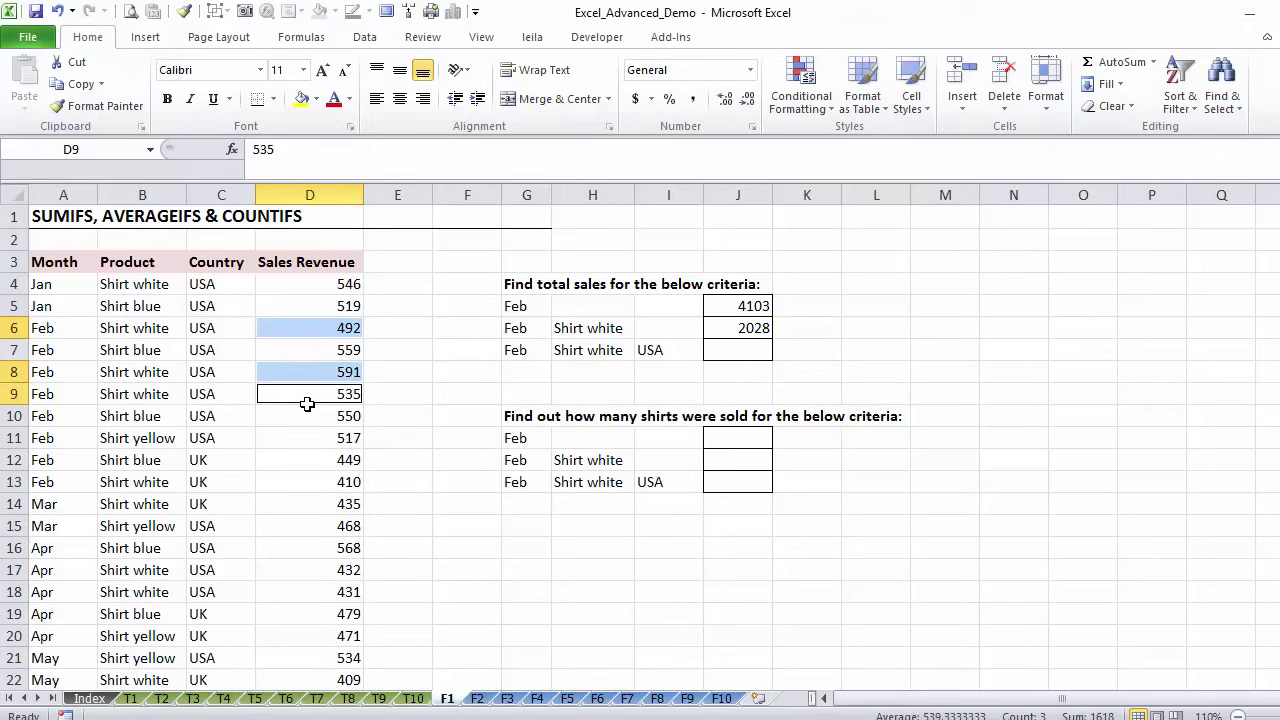
left_click(314, 478, "ctrl")
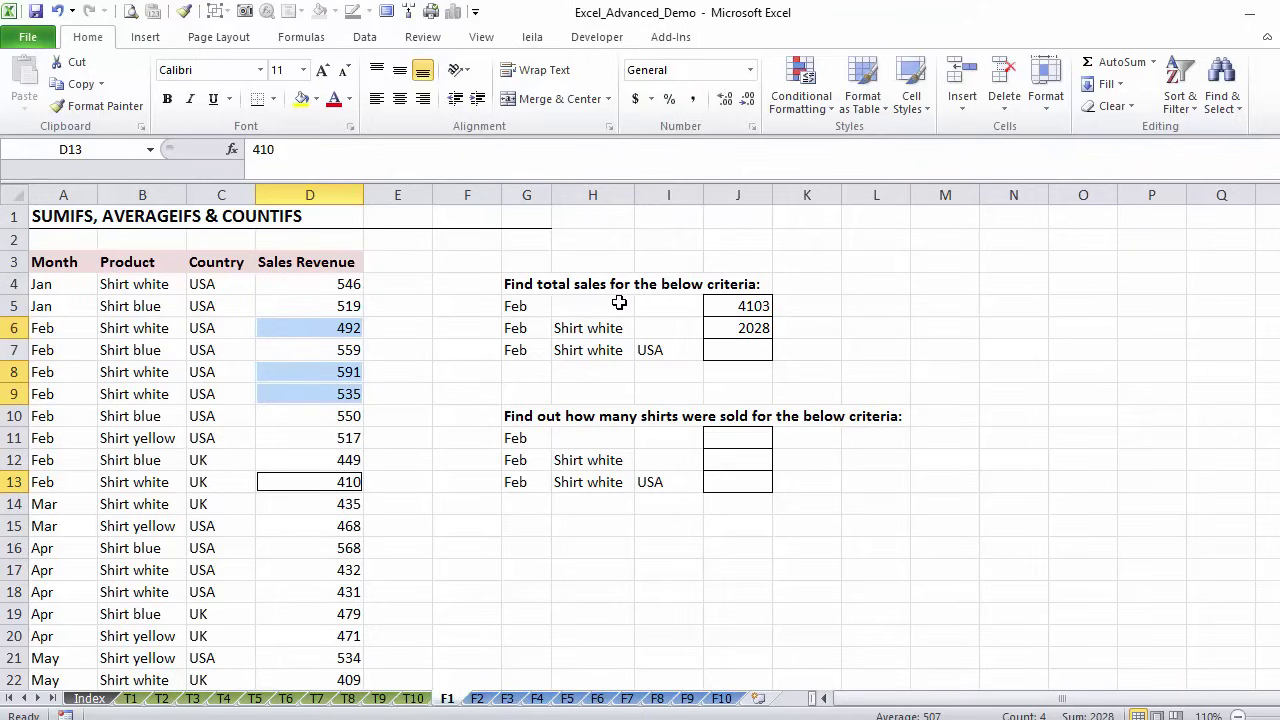
left_click(729, 350)
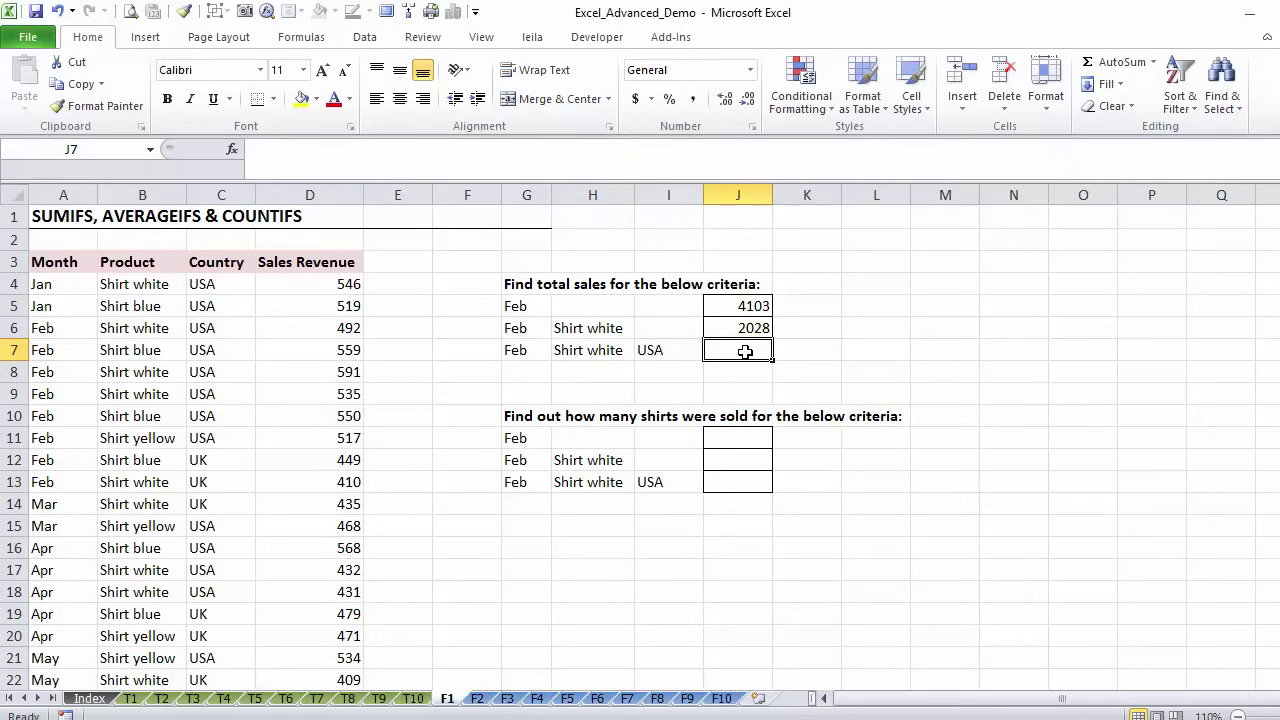
Copy J6's SUMIFS formula text into J7
left_click(736, 329)
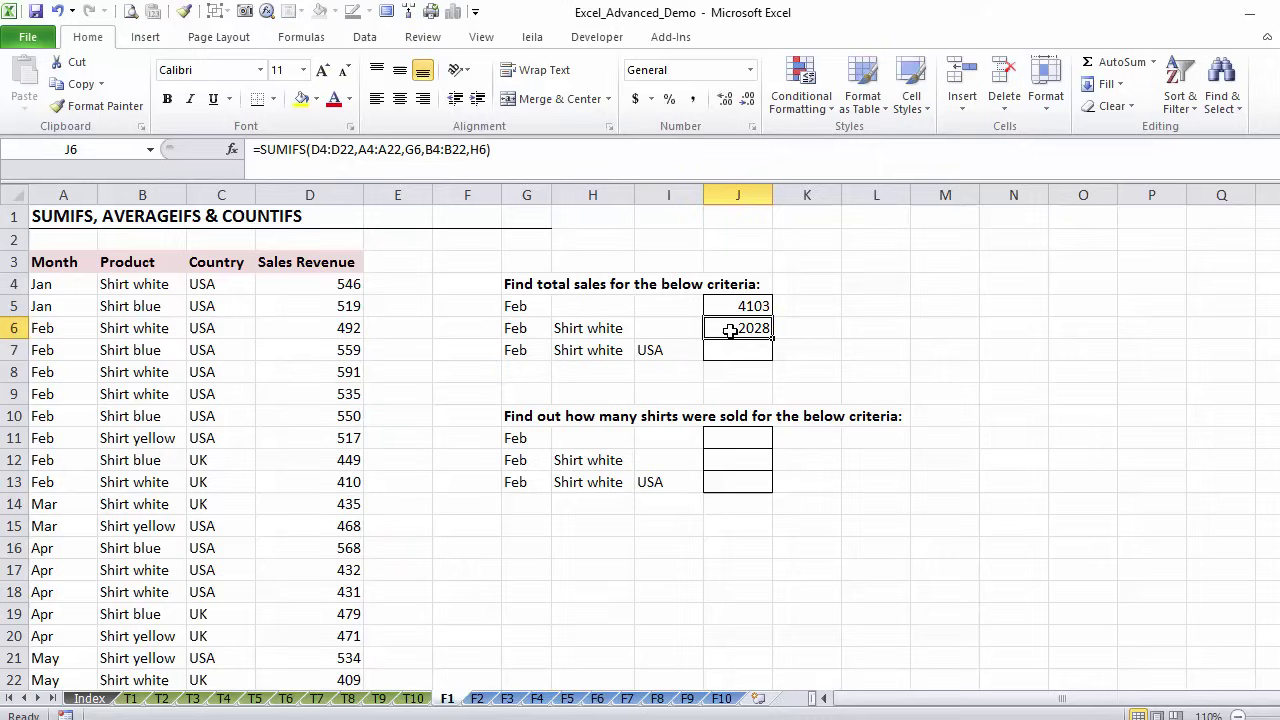
left_click_drag(518, 149, 275, 145)
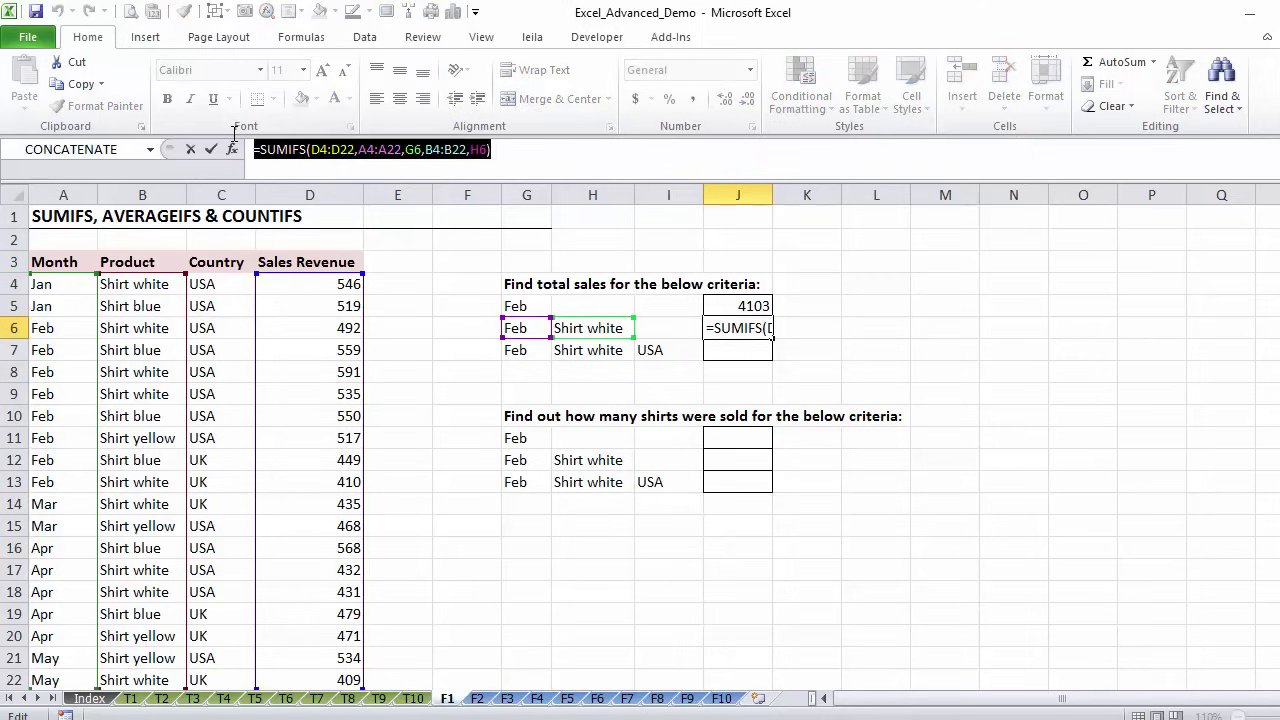
key("Escape")
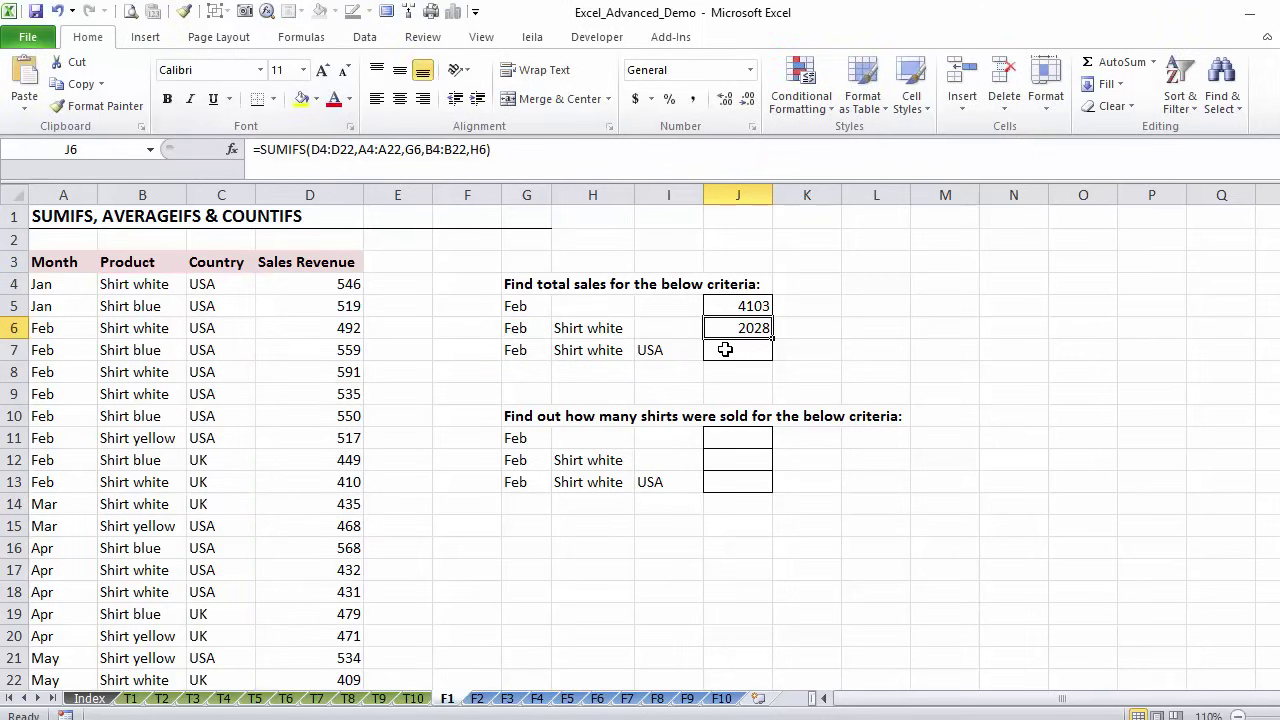
left_click(728, 350)
left_click(419, 153)
key("ctrl+v")
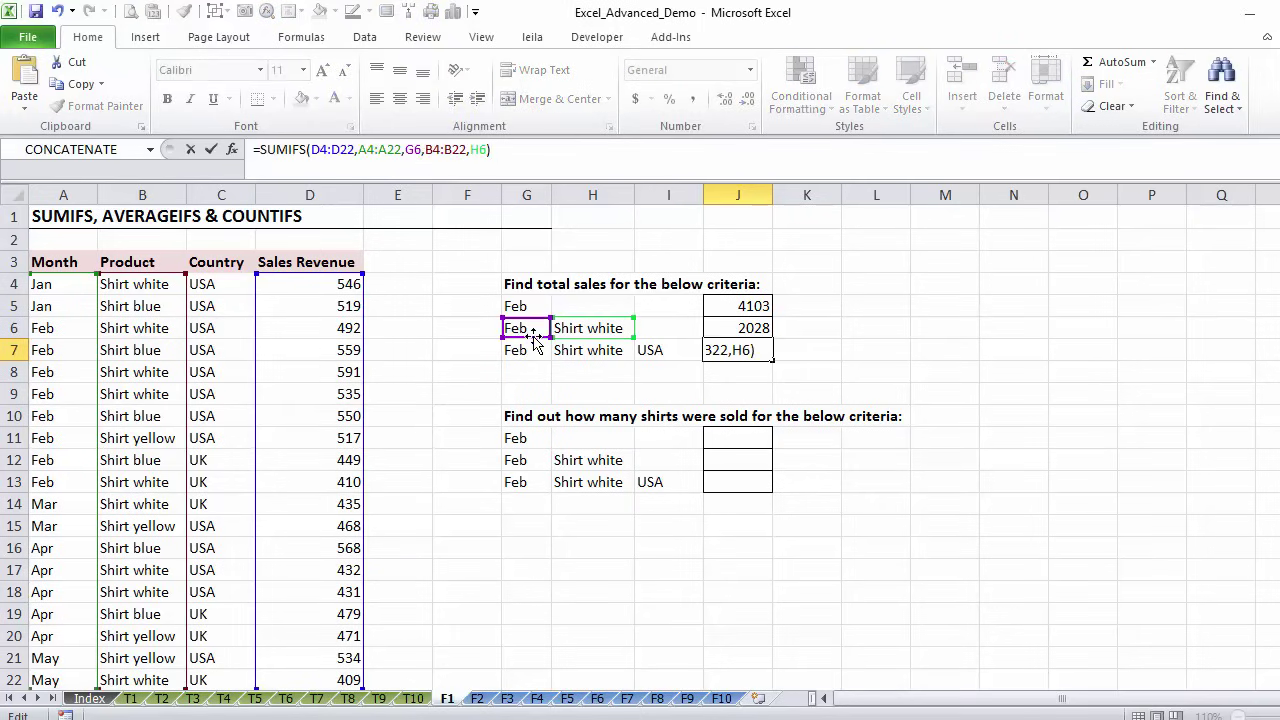
Point the criteria at row 7 and add country range C4:C22 with USA (I7), giving 1618
mouse_move(535, 340)
left_mouse_down()
mouse_move(535, 362)
mouse_move(568, 362)
left_mouse_up()
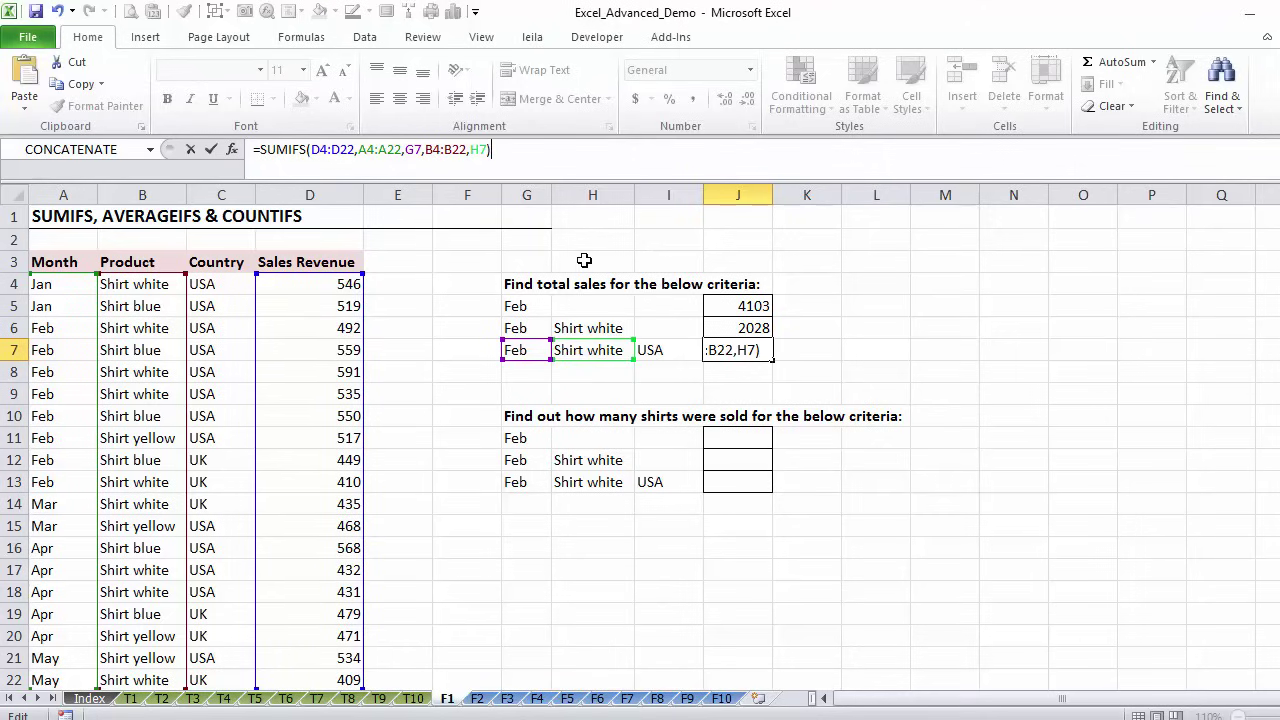
left_click(487, 150)
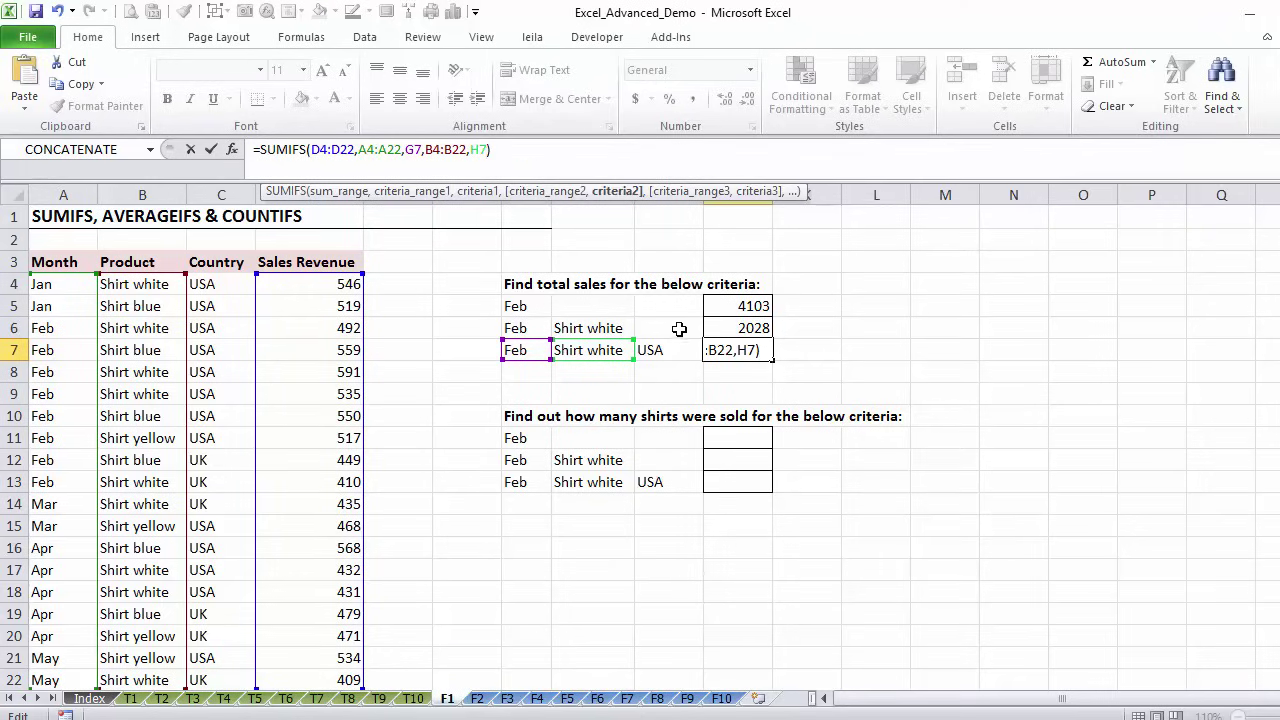
type(",")
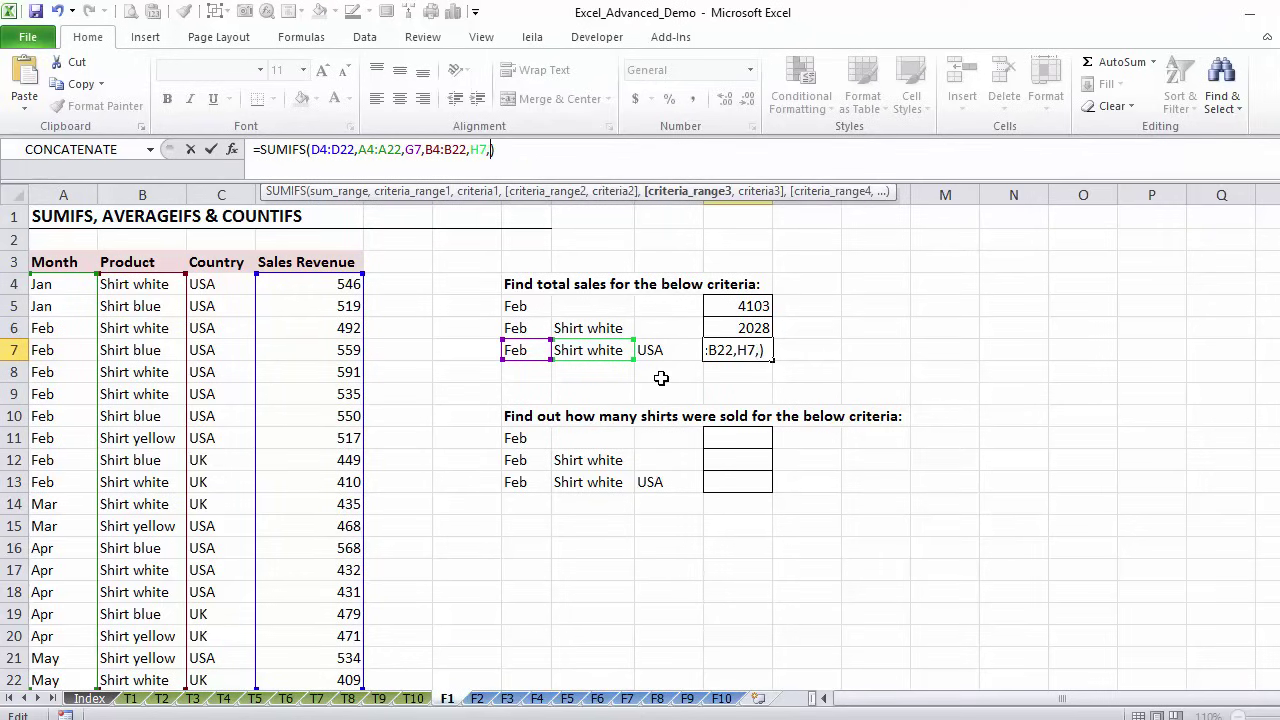
left_click(227, 286)
key("ctrl+shift+Down")
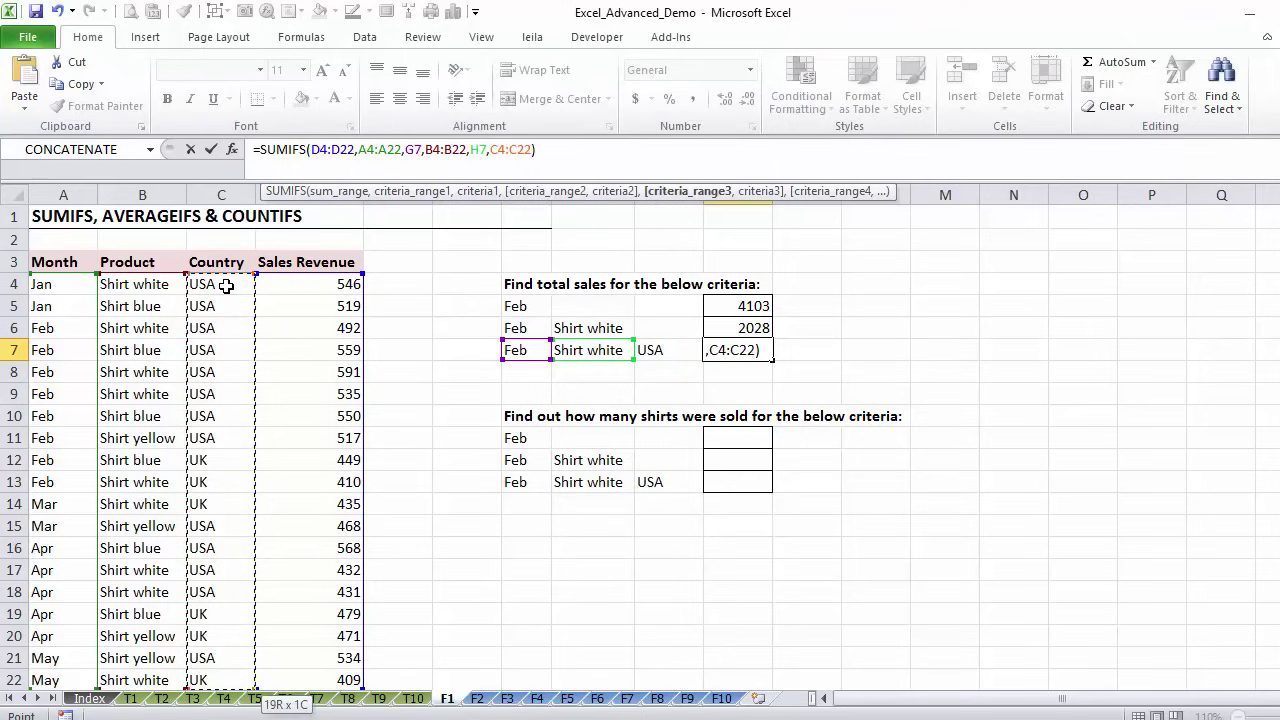
type(",")
left_click(665, 349)
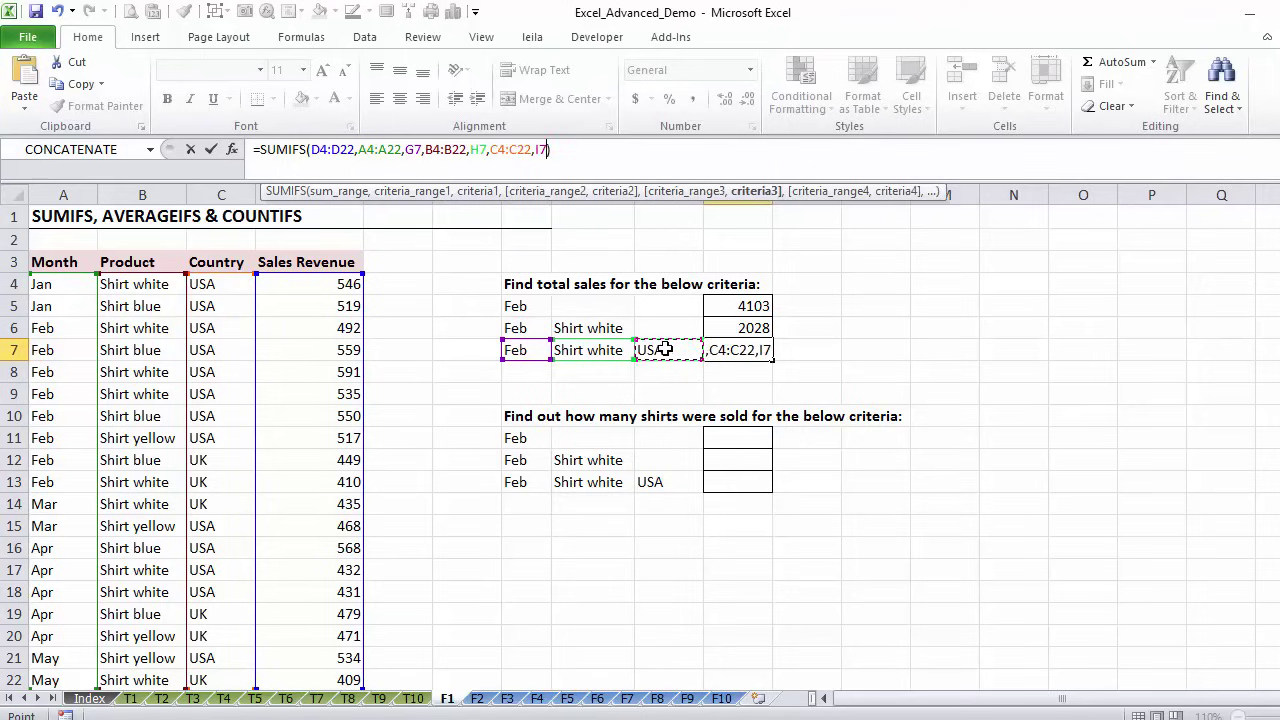
key("ctrl+Return")
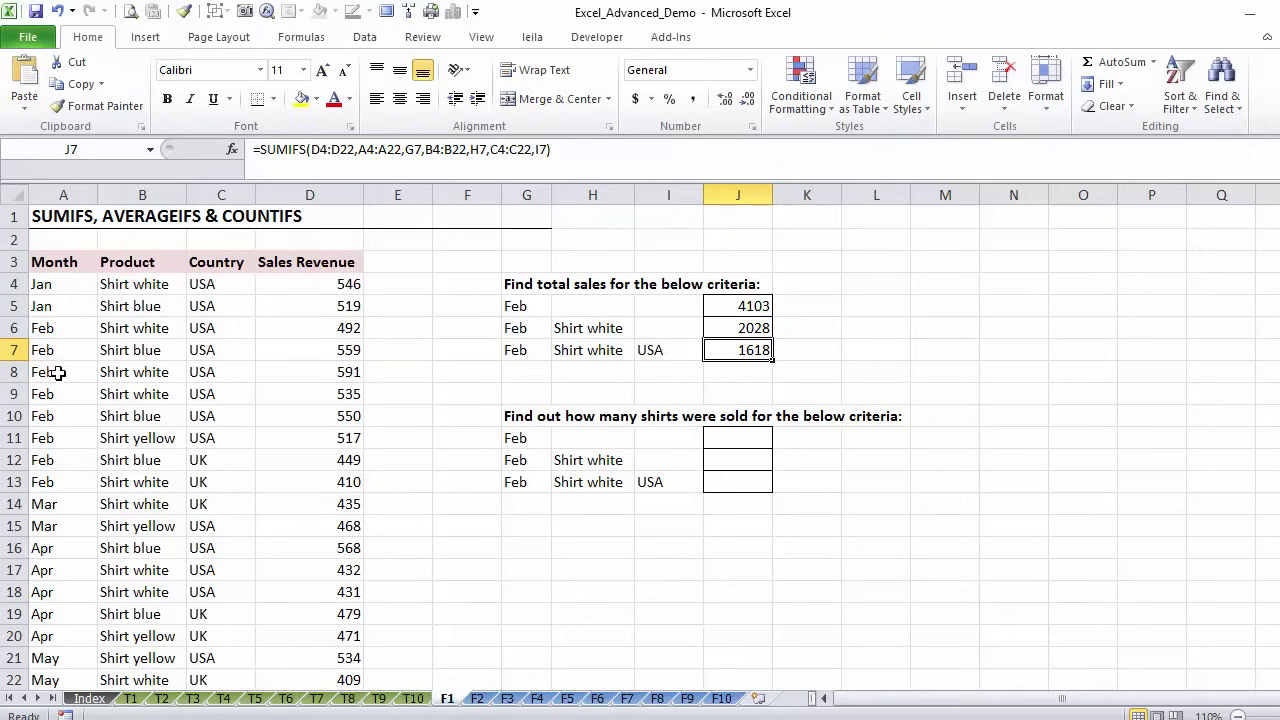
Verify the 1618 total against the matching 591 and 535 USA sales
left_click(316, 326)
left_click(306, 375, "ctrl")
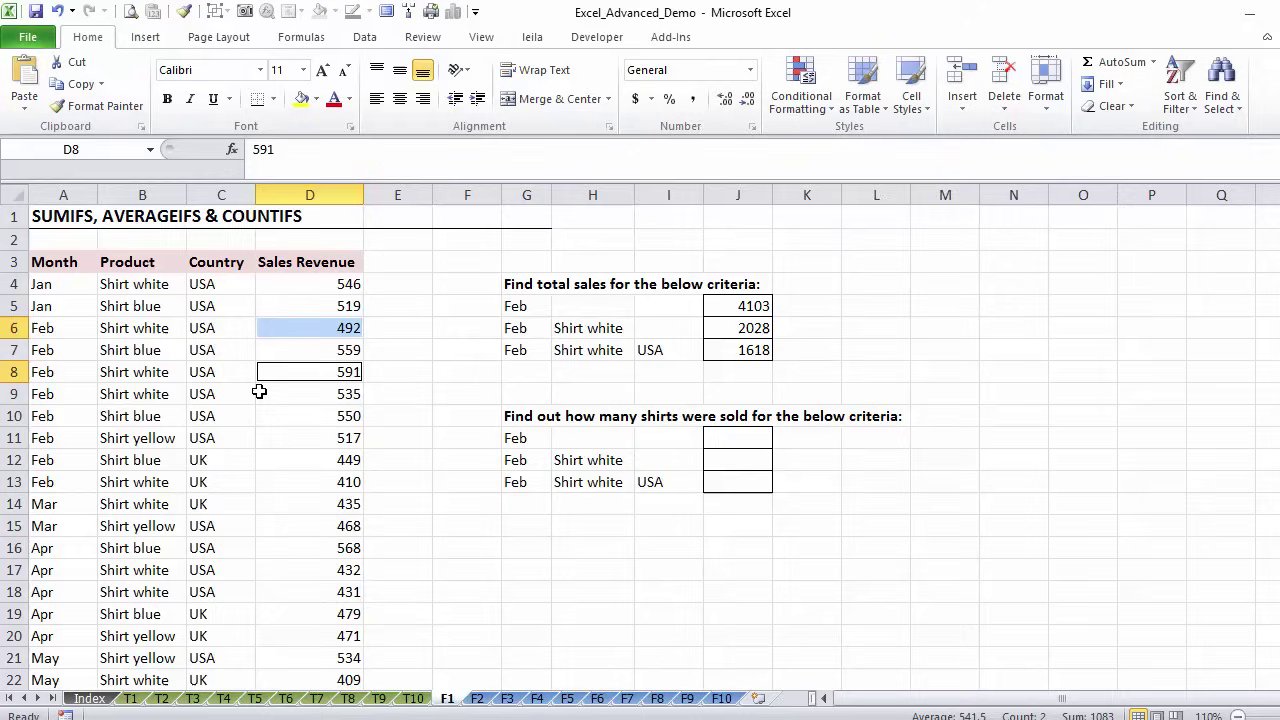
left_click(281, 394, "ctrl")
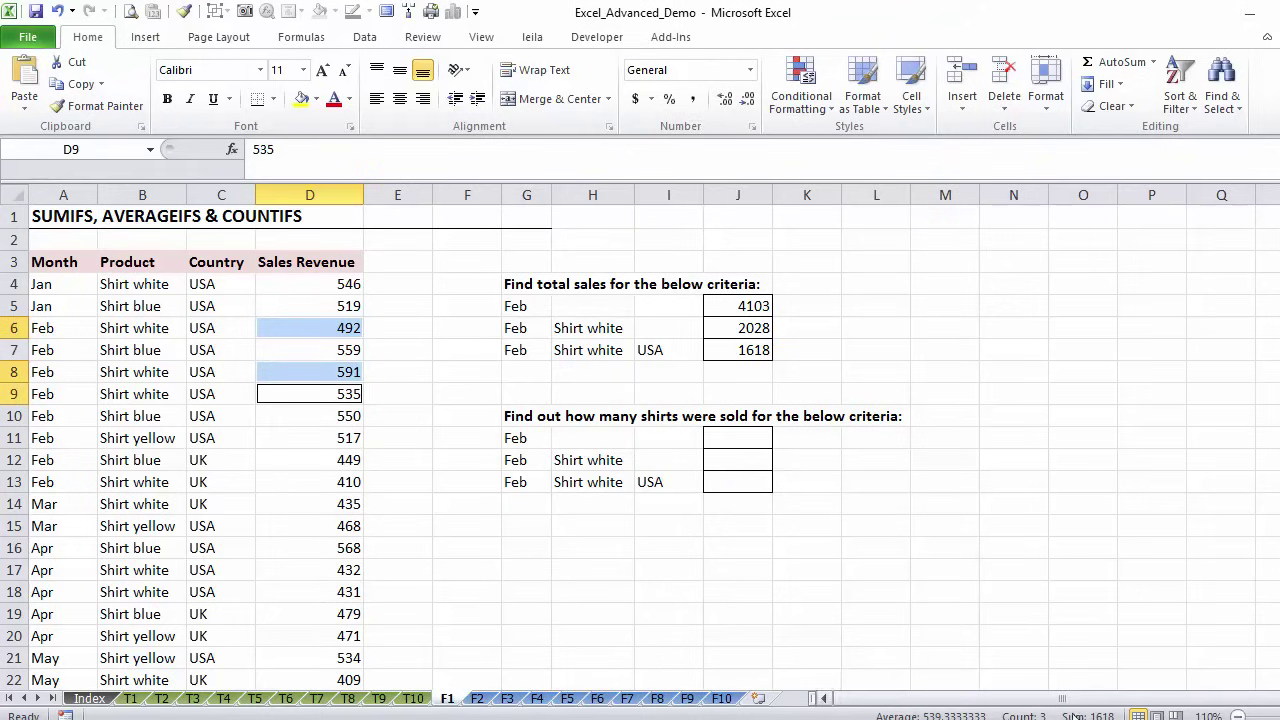
left_click(744, 348)
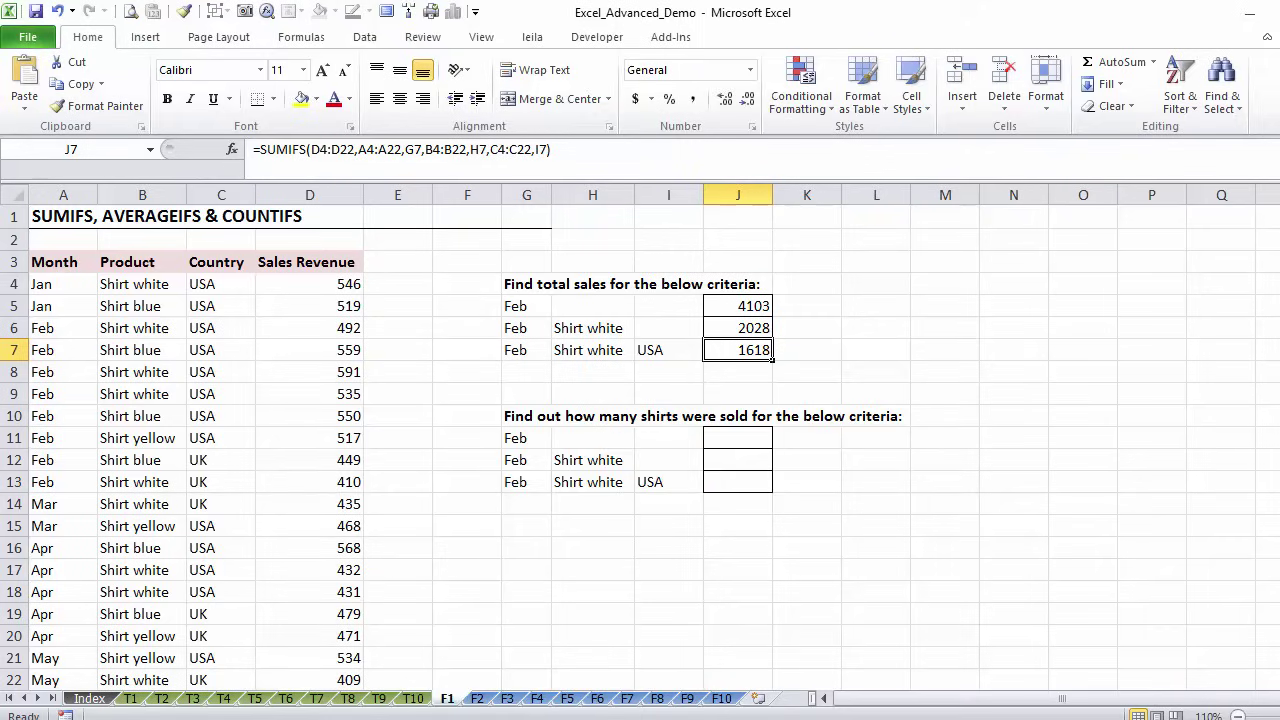
key("ctrl+z")
Swap J7's product reference for "Shirt wh*", then test the criterion without the asterisk
left_click(490, 150)
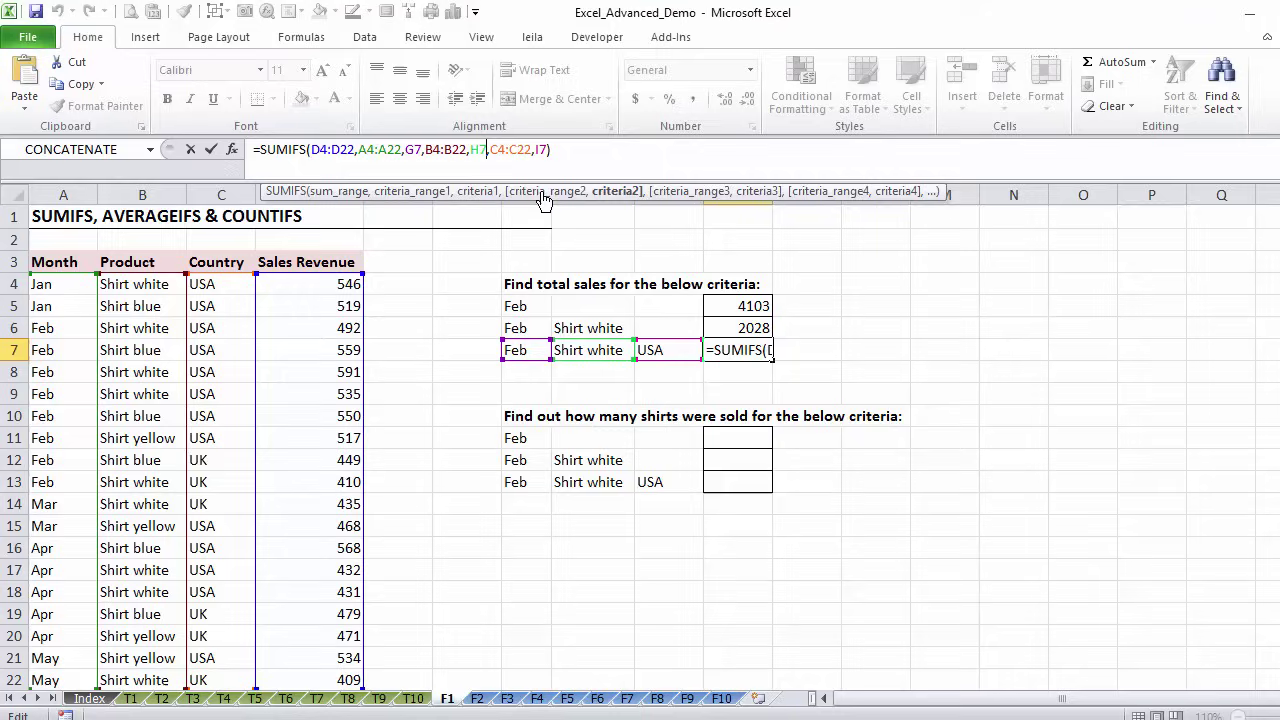
key("BackSpace")
key("BackSpace")
type("\"")
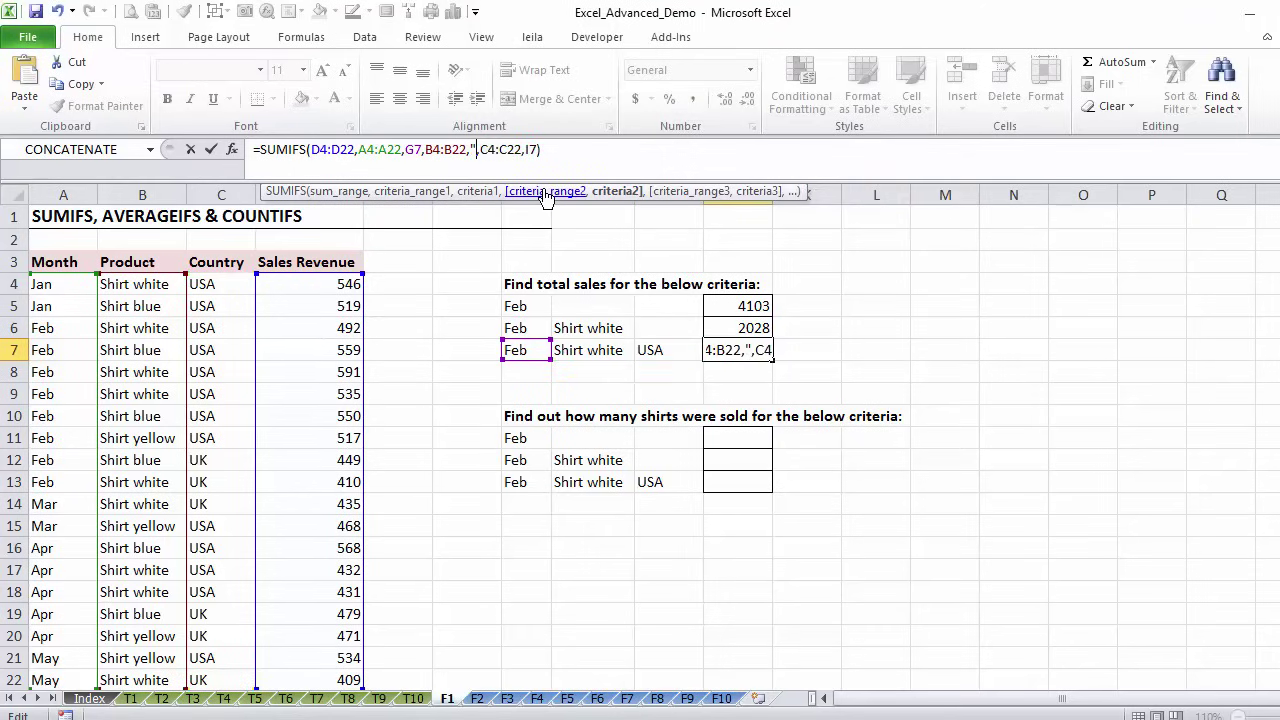
type("S")
type("hirt wh")
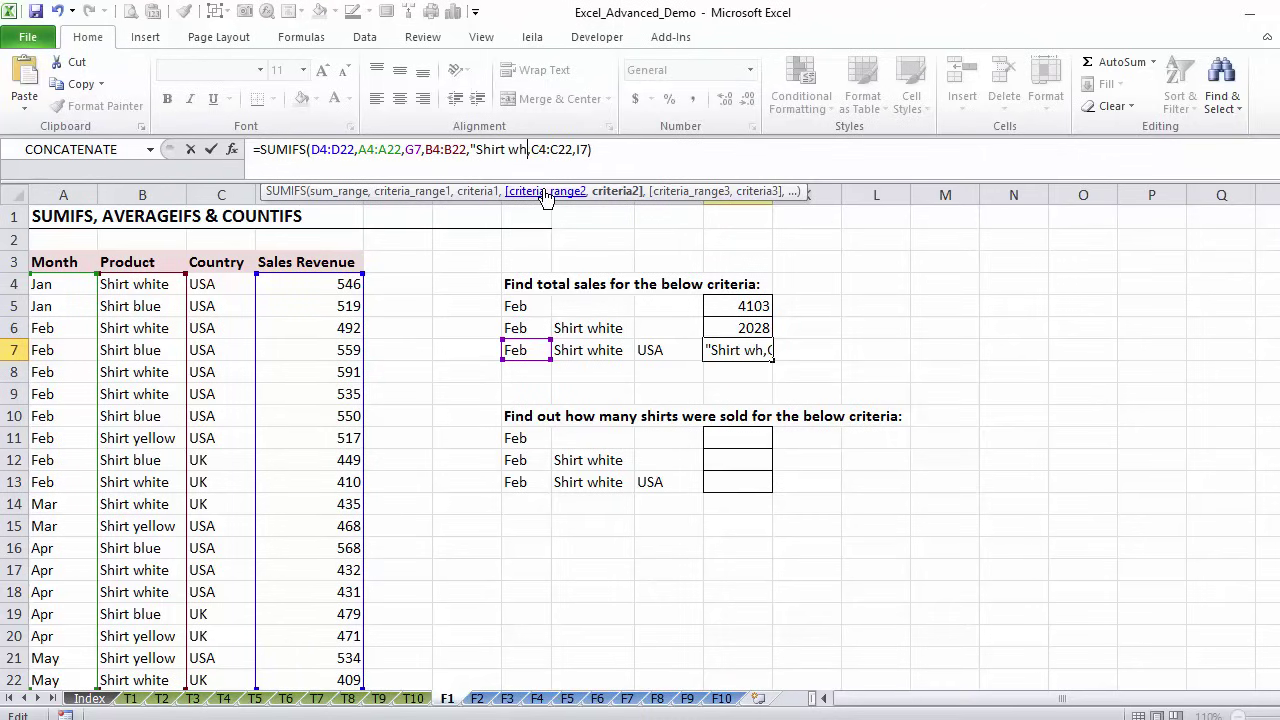
type("*")
type("\"")
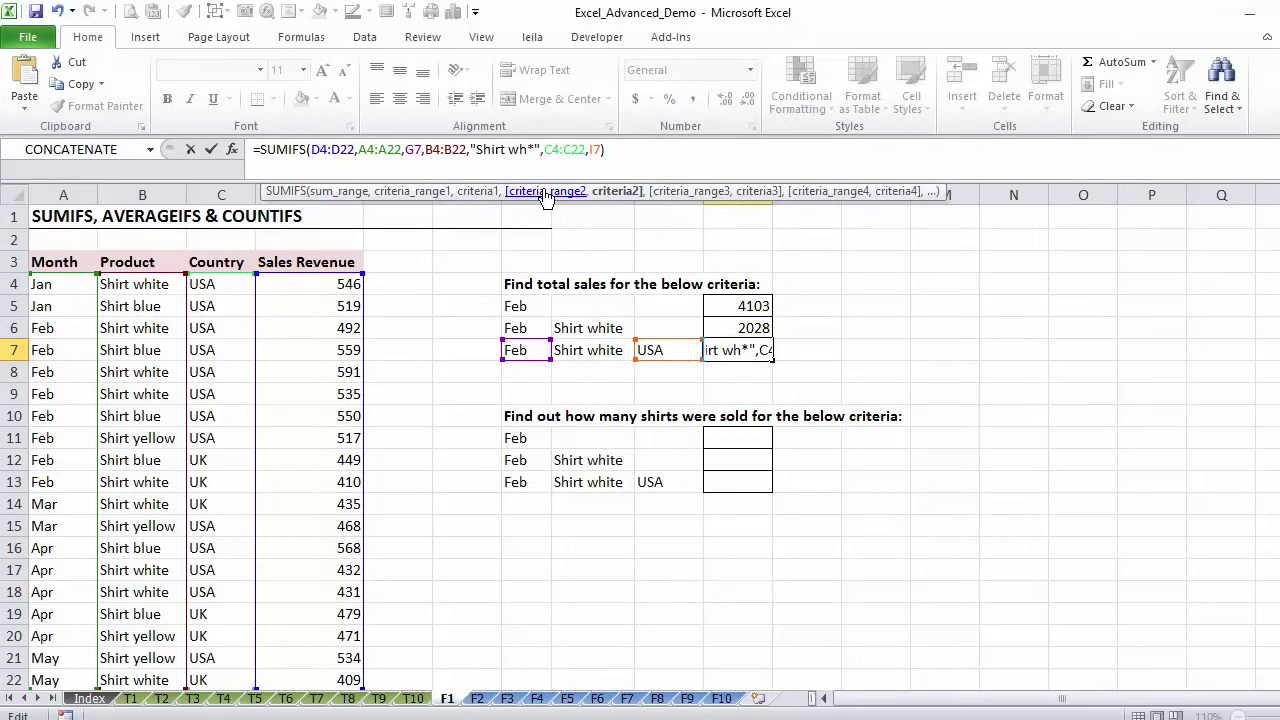
key("ctrl+Return")
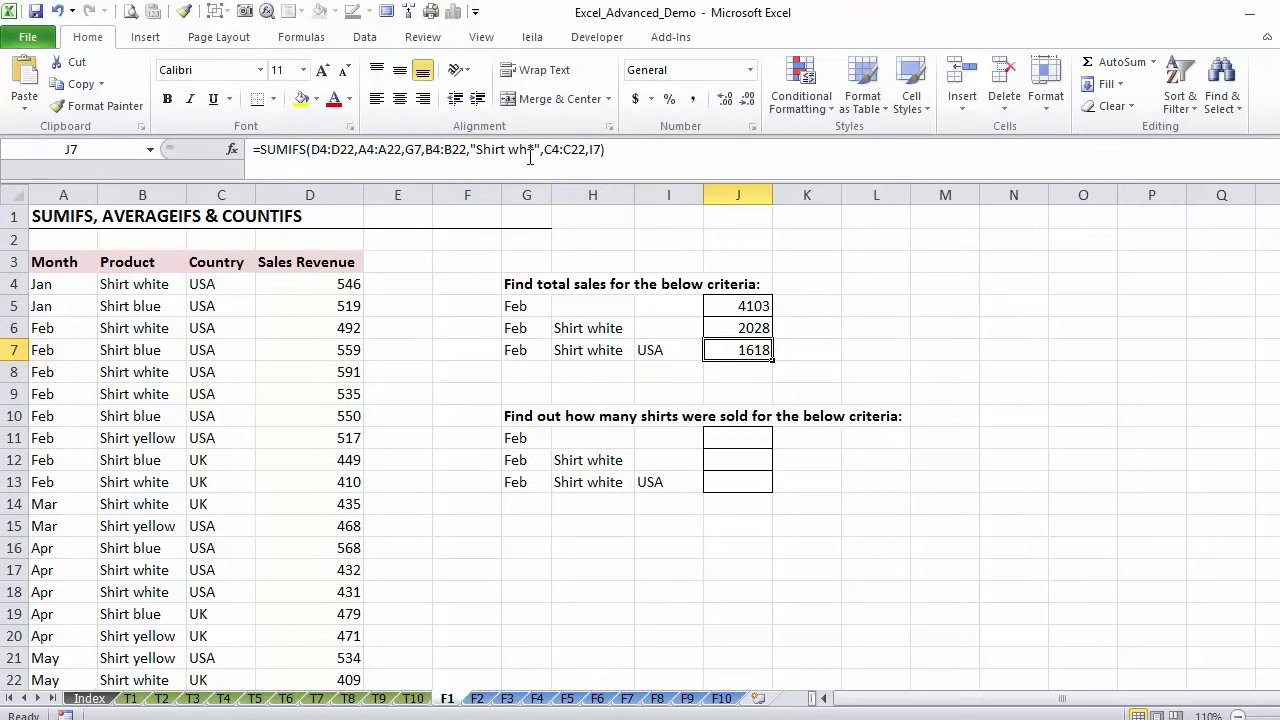
left_click(533, 148)
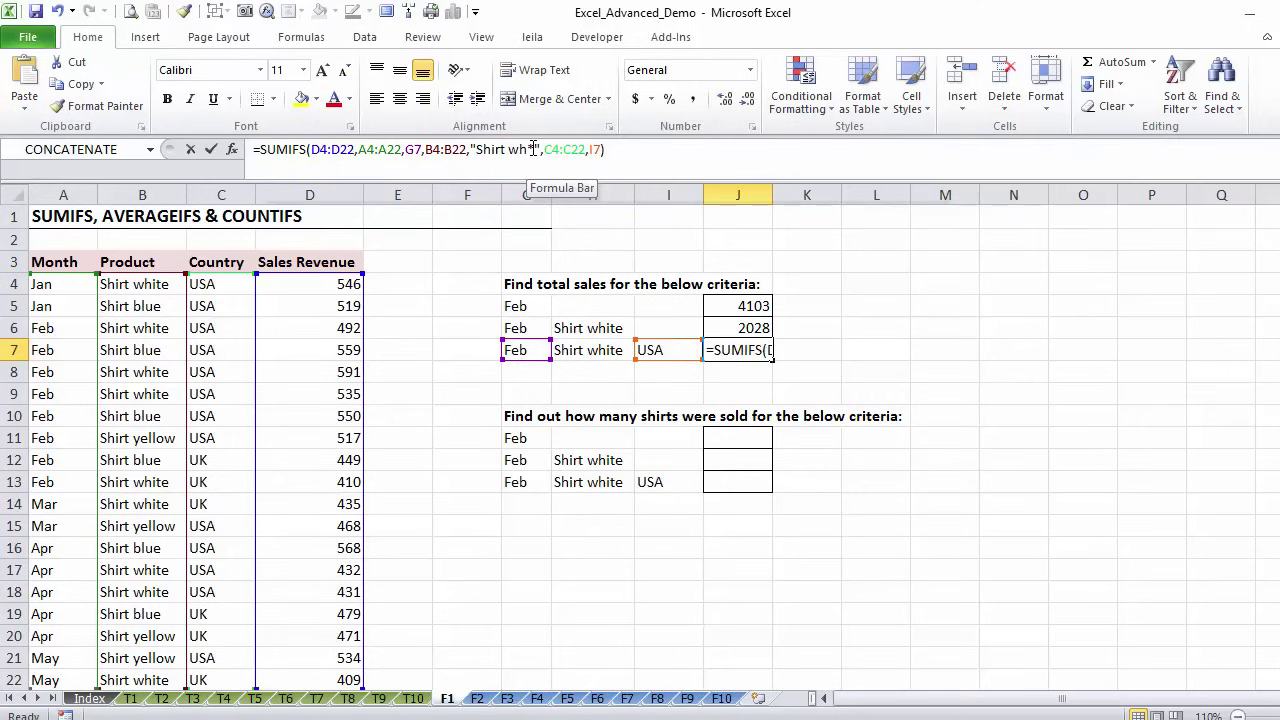
key("Delete")
key("ctrl+Return")
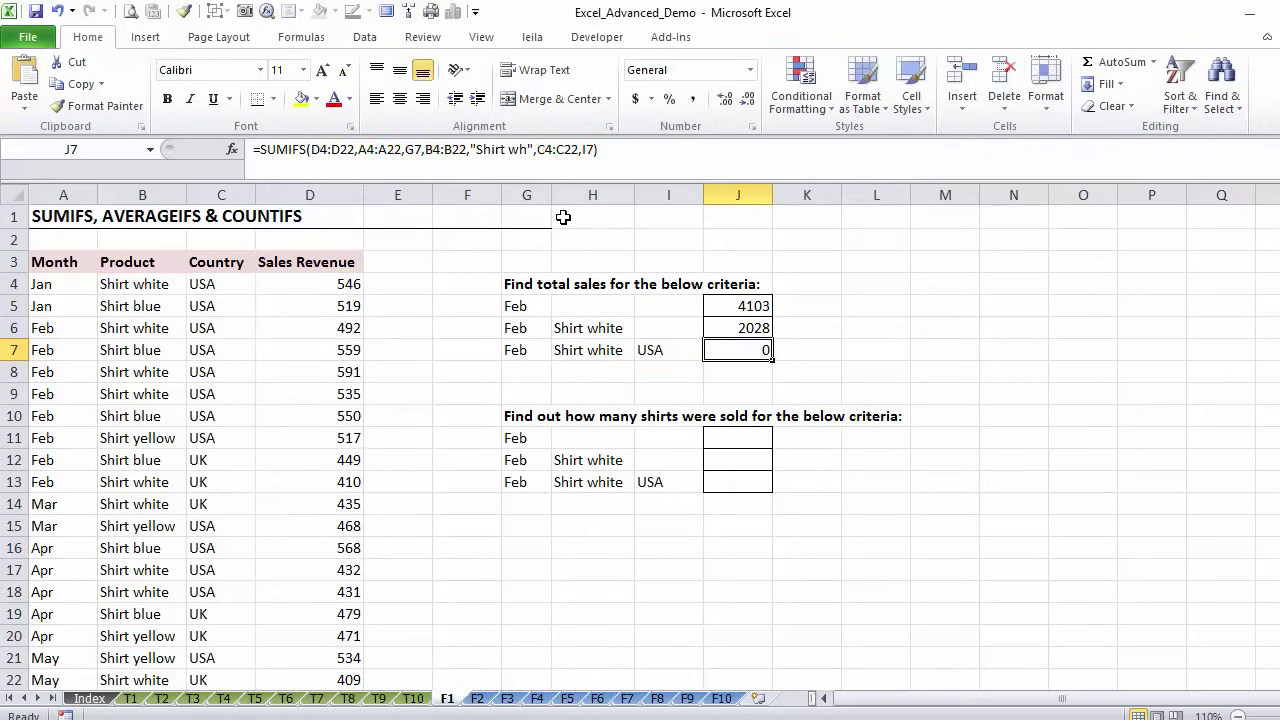
left_click(527, 148)
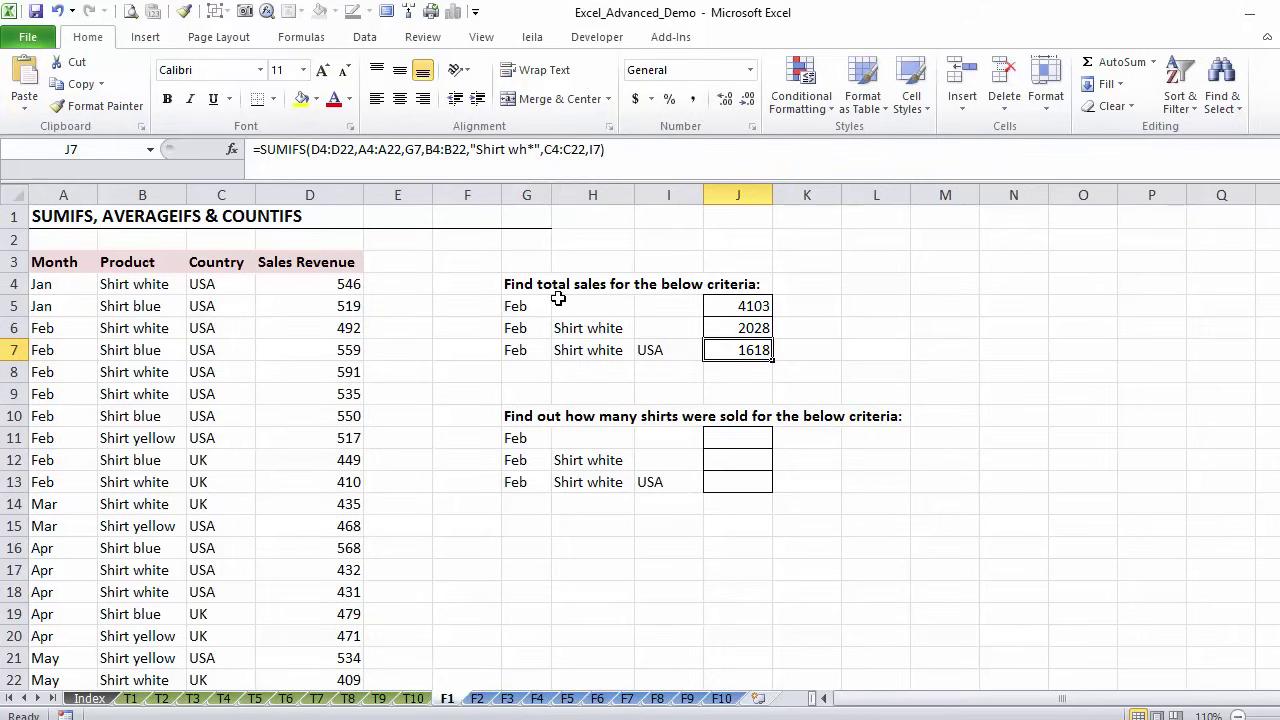
Copy the Feb and Shirt white criteria to row 8 and enter >500 in I8
left_click_drag(520, 350, 570, 352)
key("ctrl+c")
key("Down")
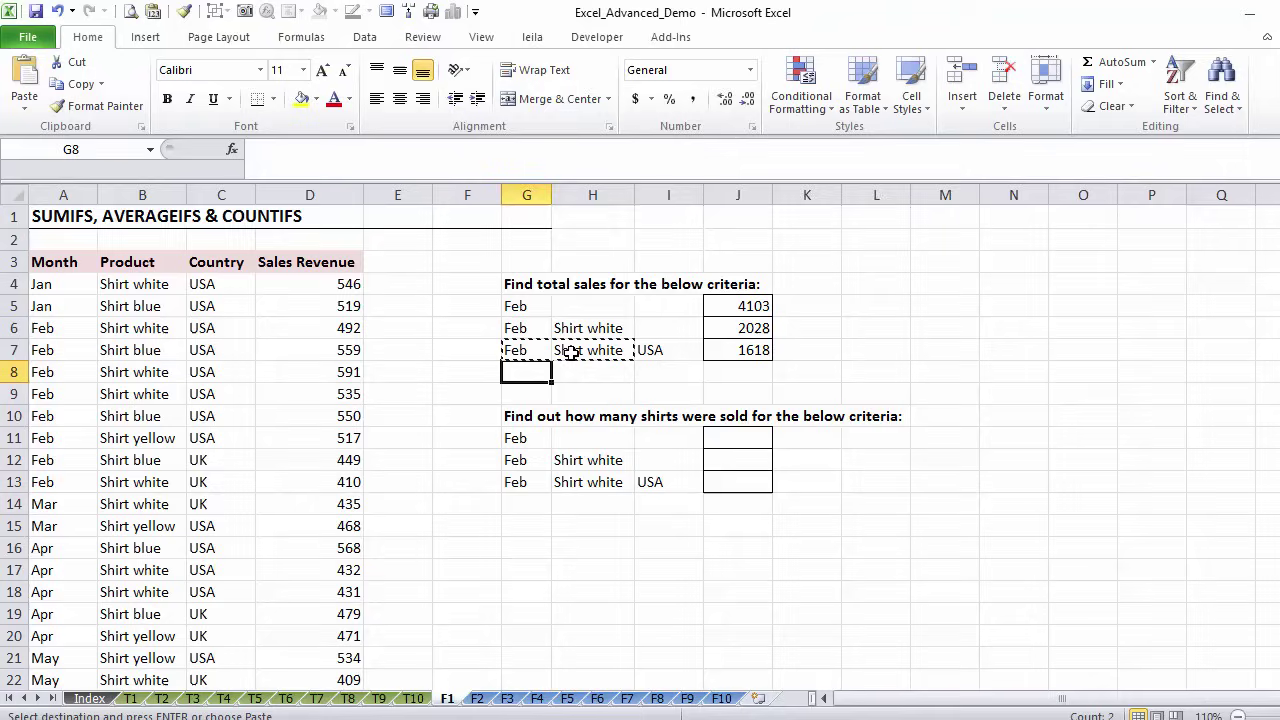
key("ctrl+v")
key("Right")
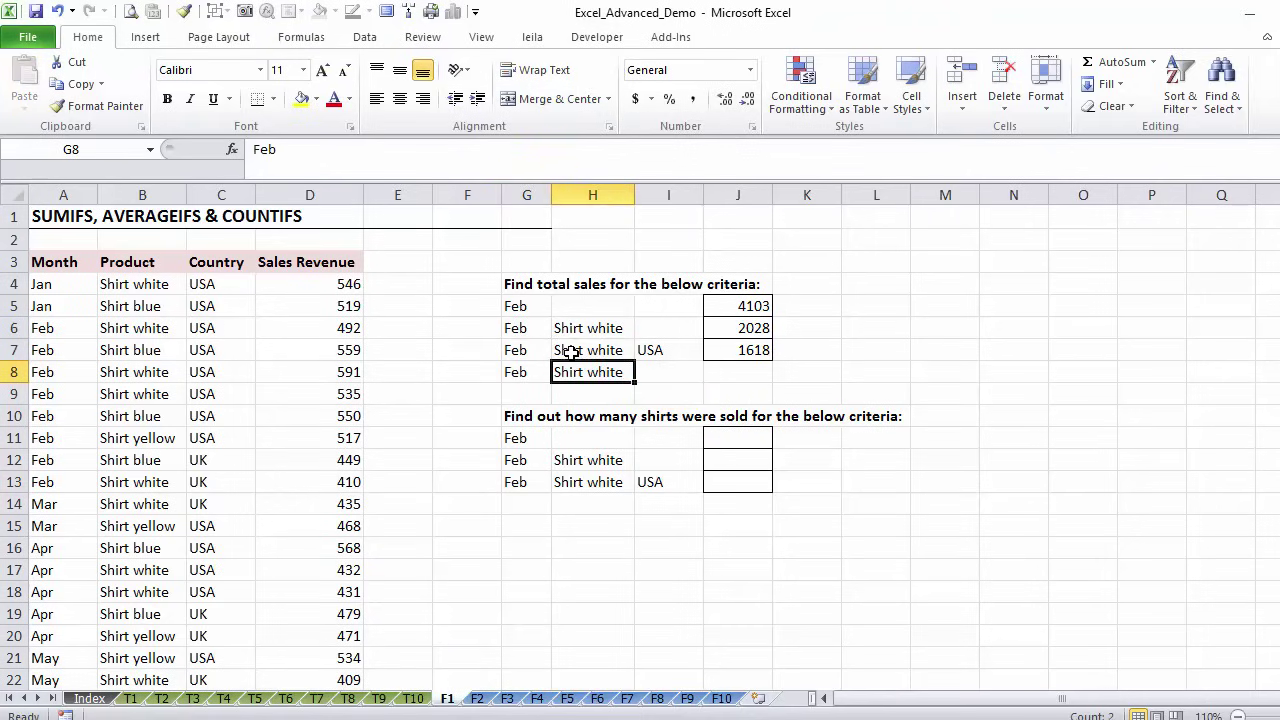
key("Right")
type(">")
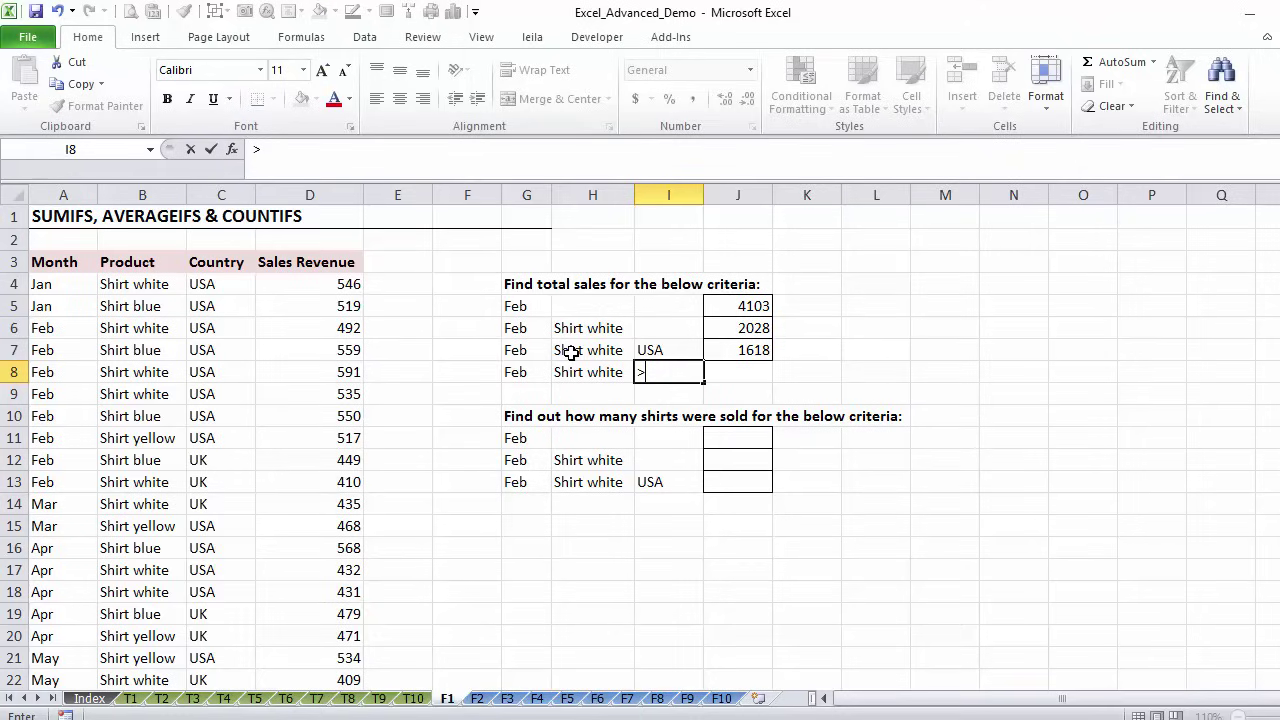
type("500")
key("ctrl+Return")
Start a SUMIFS in J8 with sum range D4:D22 and month range A4:A22 matched to G8
left_click(747, 370)
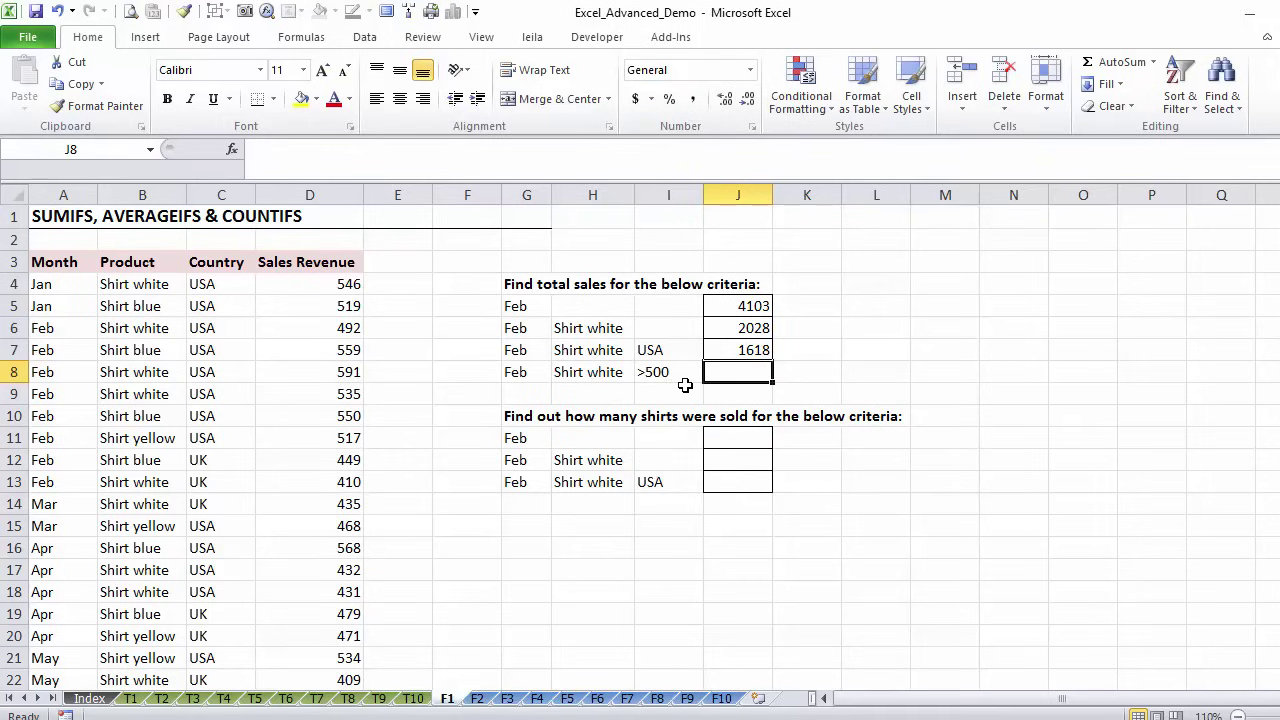
type("=")
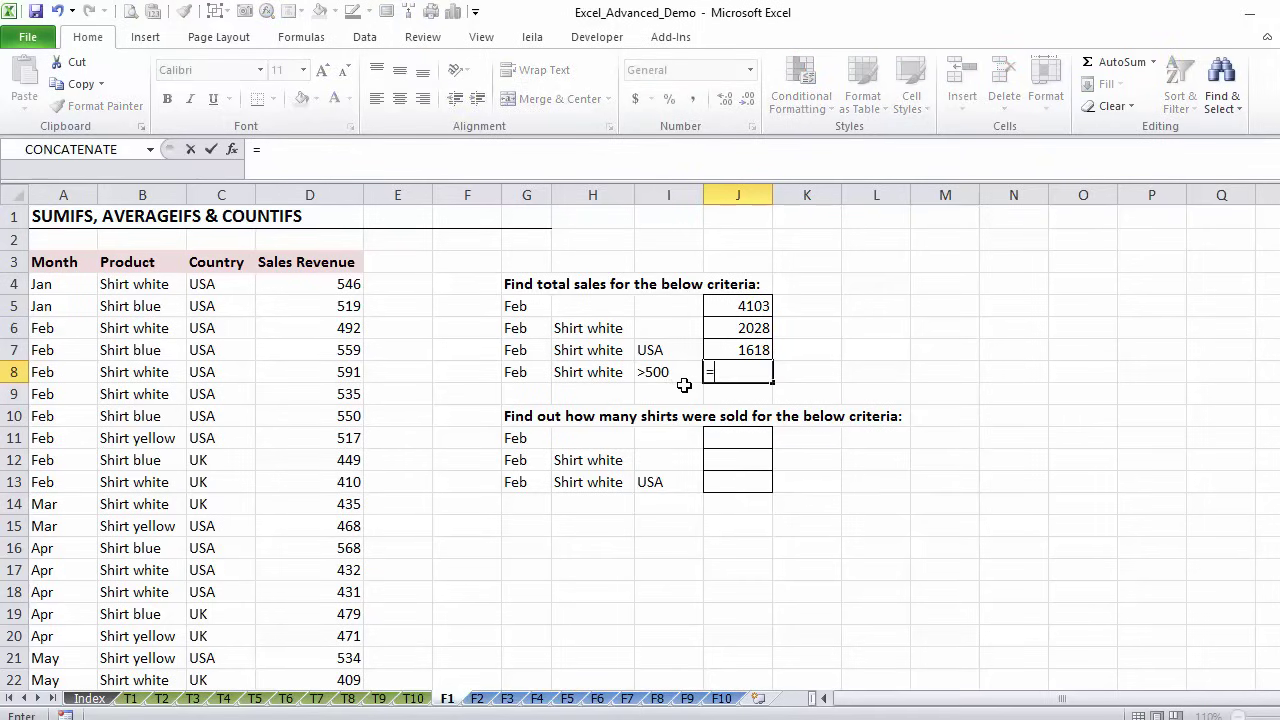
type("sumifs")
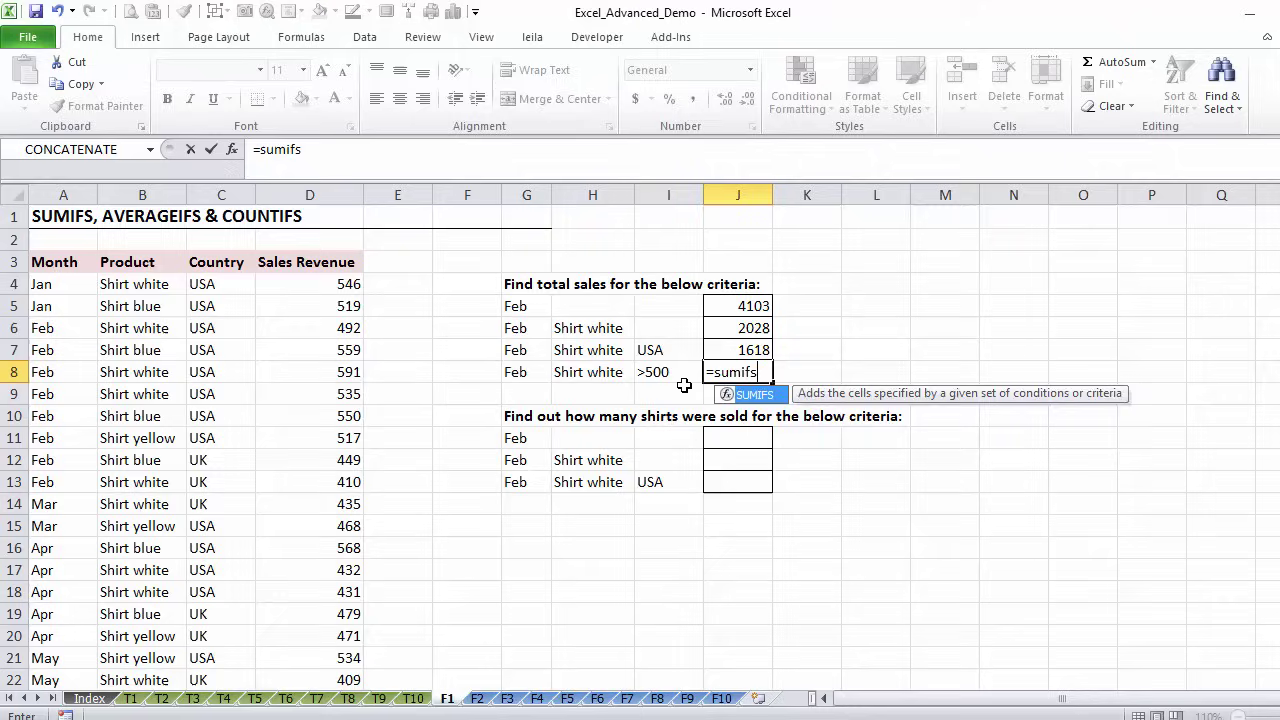
type("(")
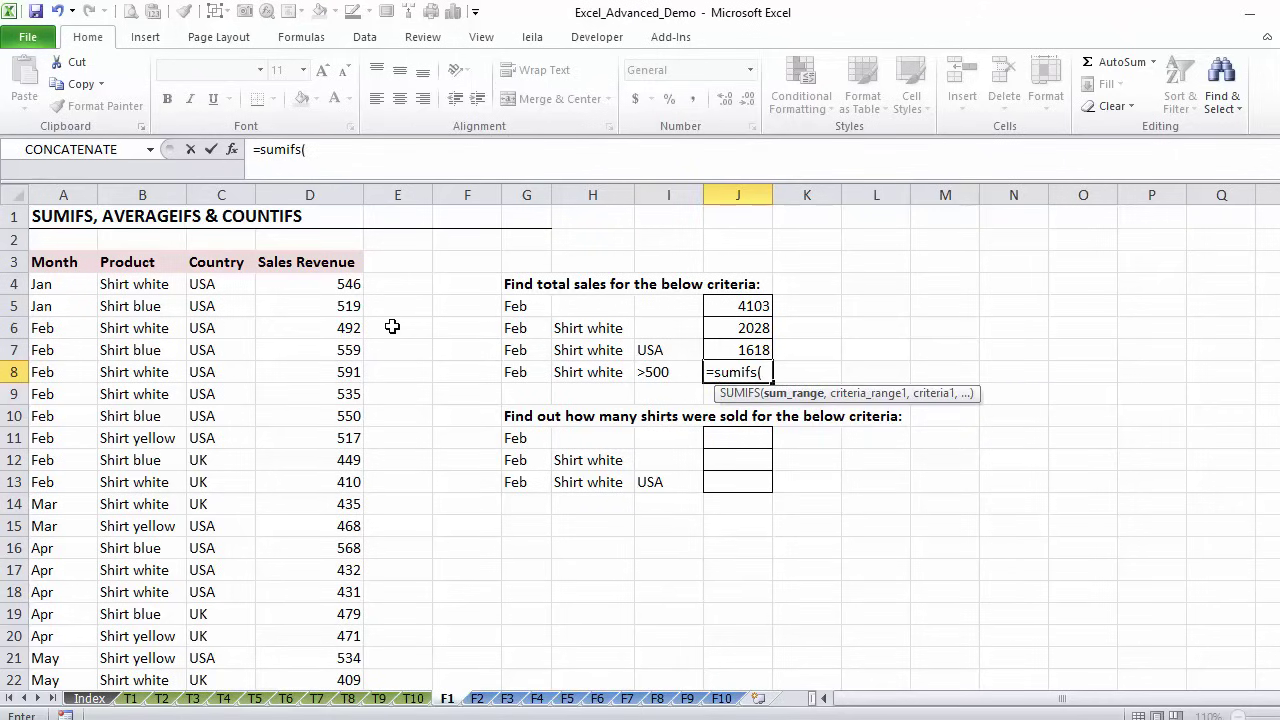
left_click(321, 283)
key("ctrl+shift+Down")
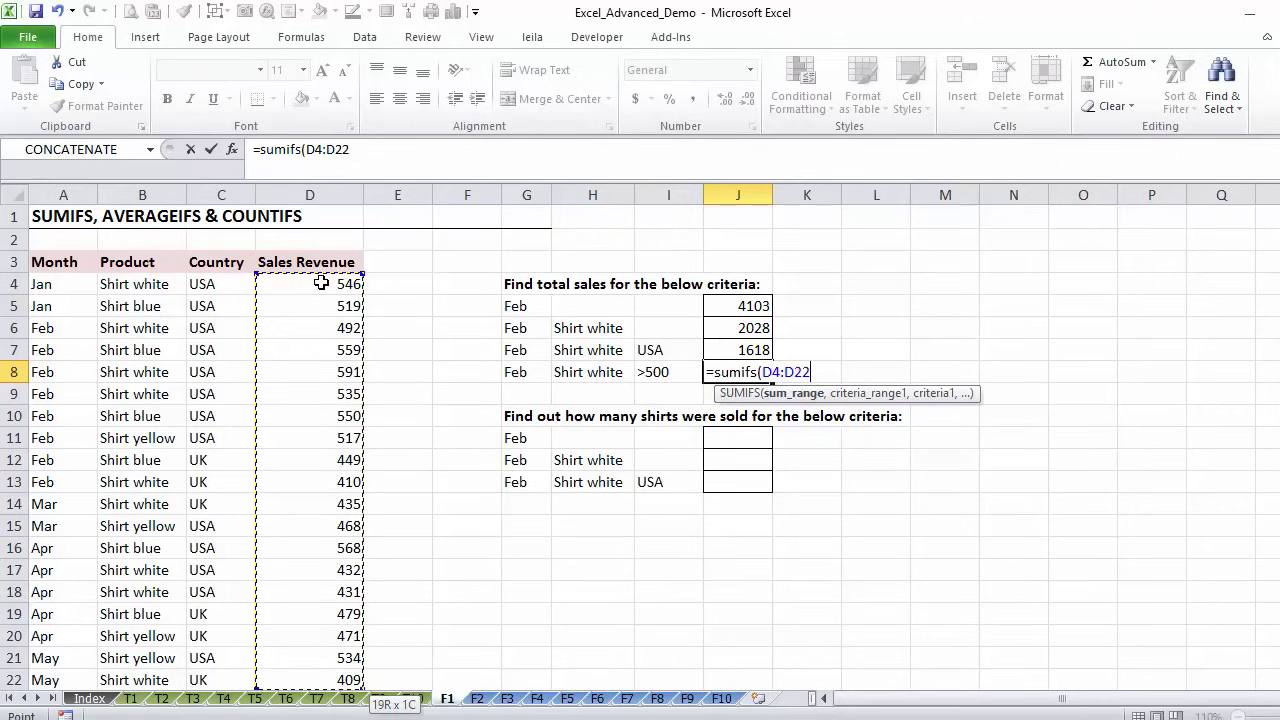
type(",")
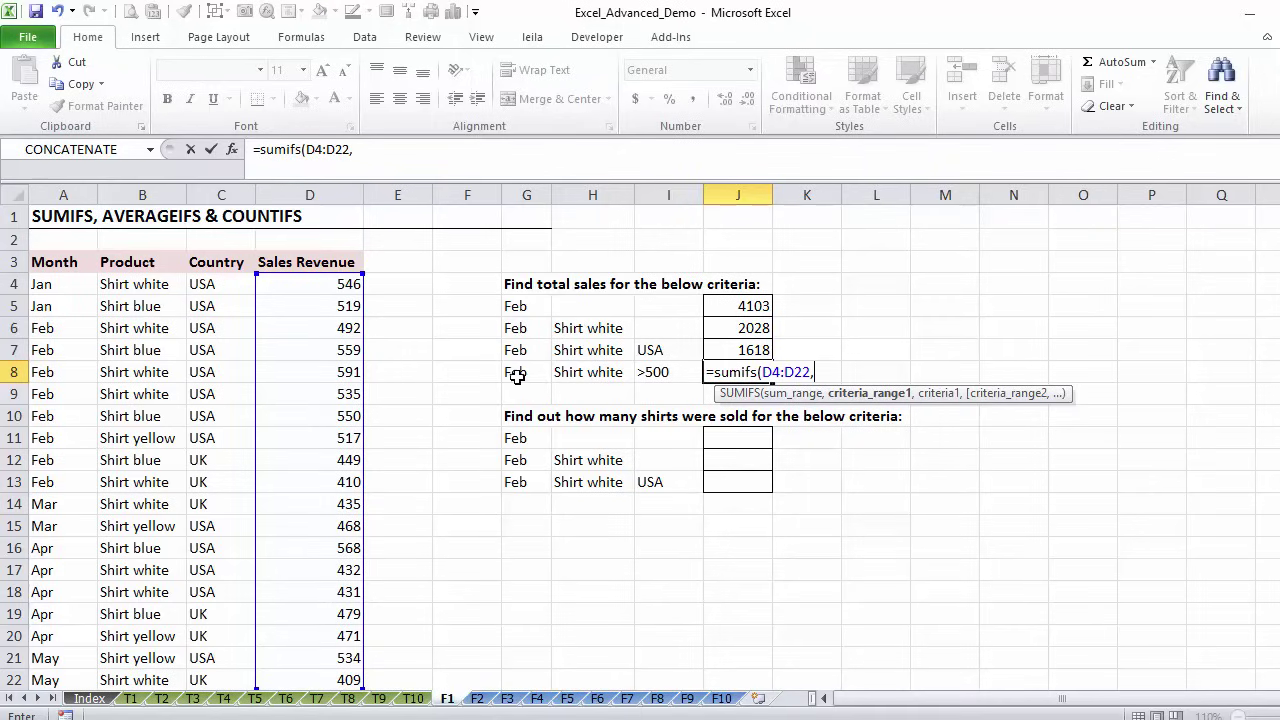
left_click(47, 285)
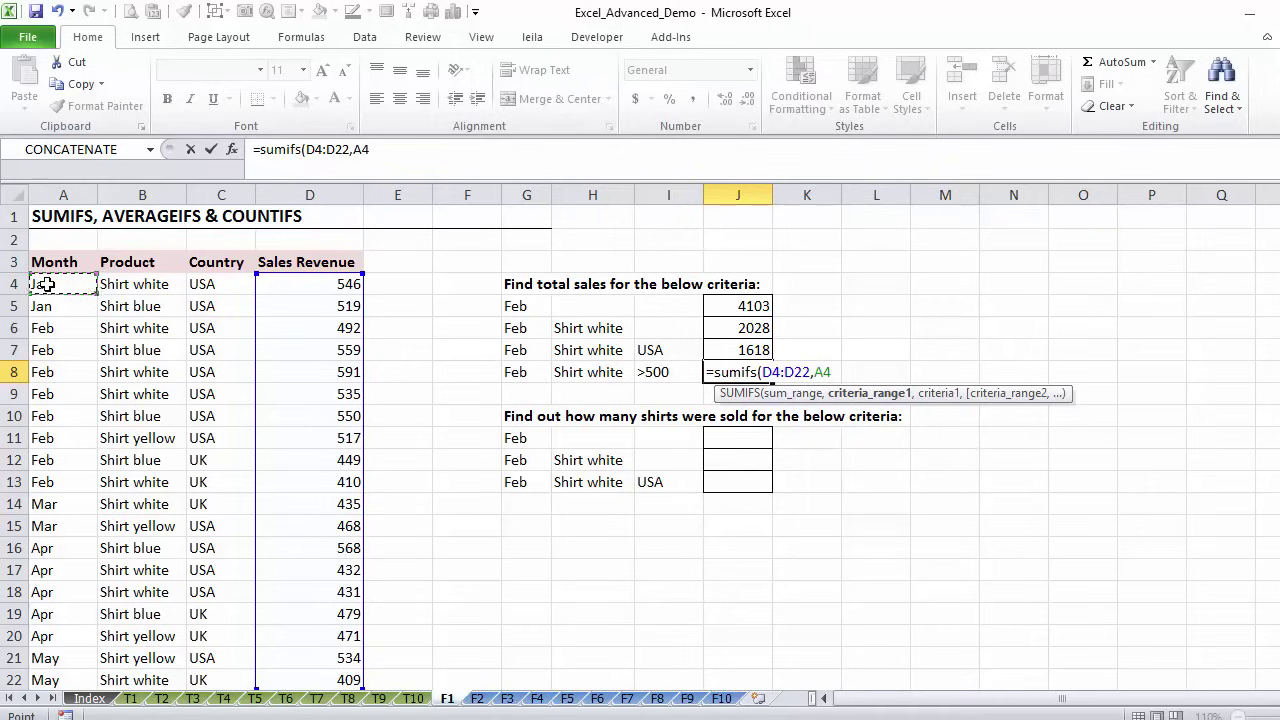
key("ctrl+shift+Down")
type(":A22,")
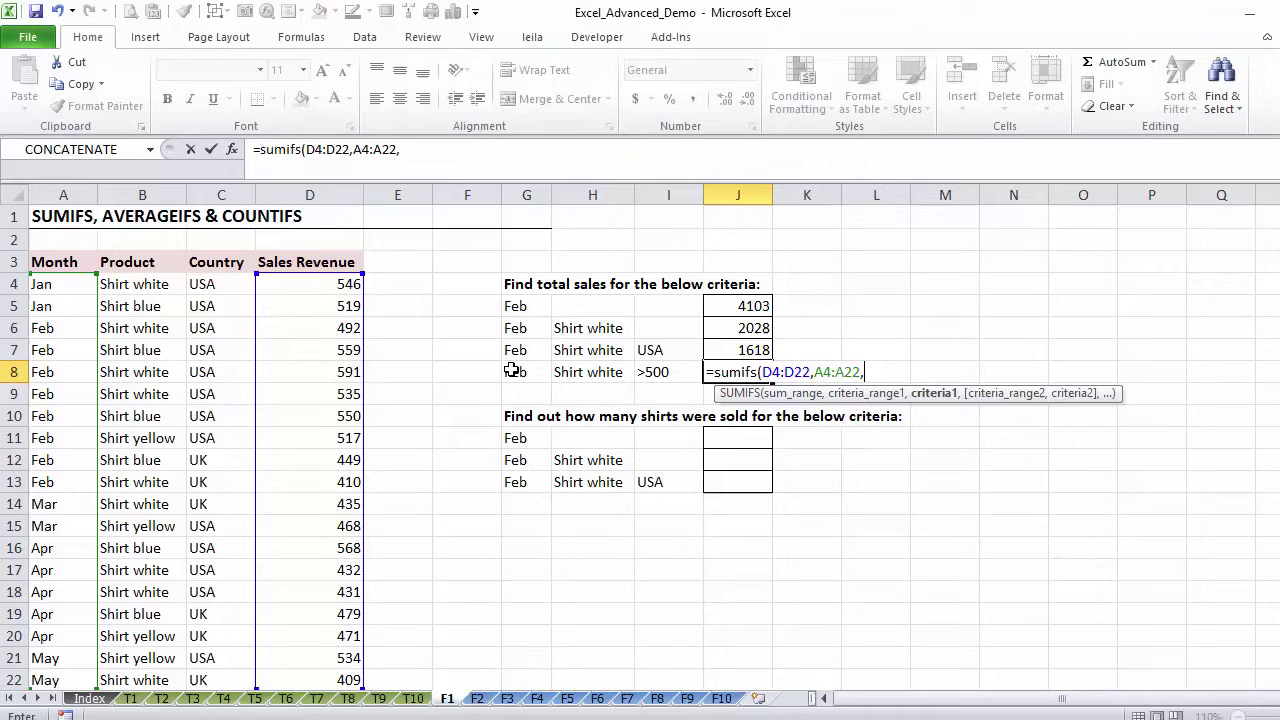
left_click(511, 371)
type(",")
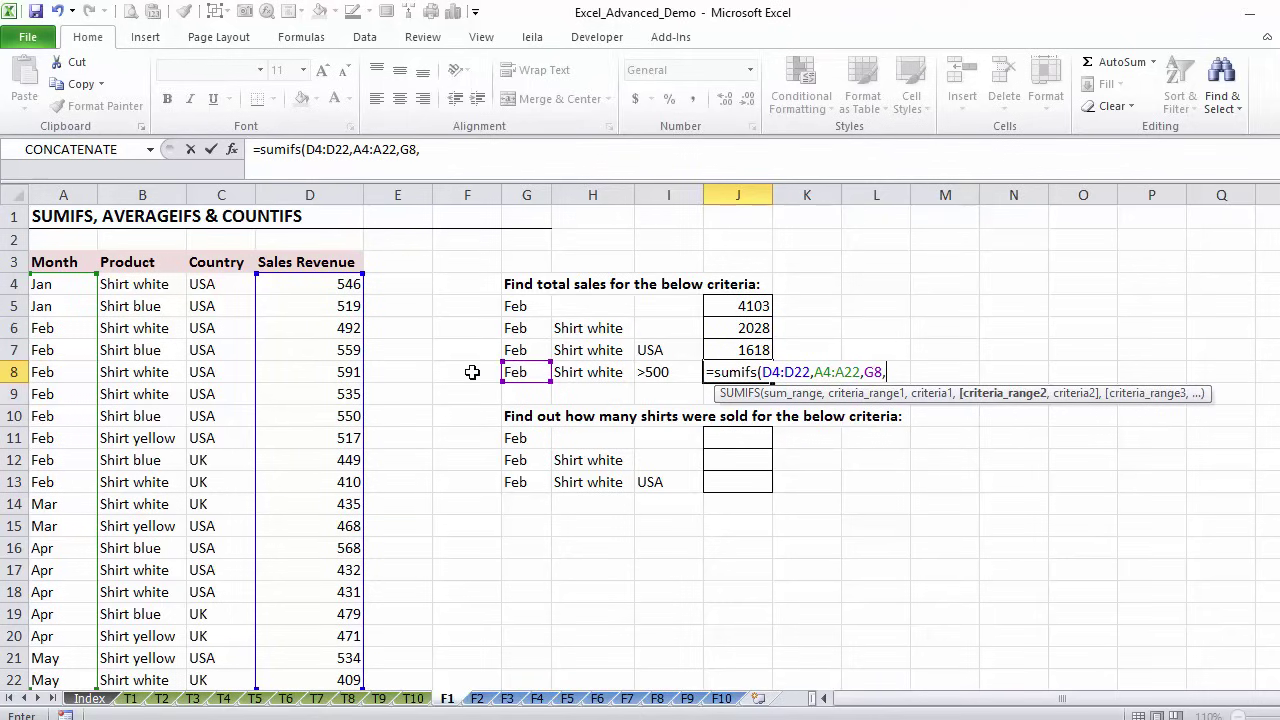
Add product range B4:B22 with H8 and revenue range D4:D22 with I8, giving 1126
left_click(169, 280)
key("ctrl+shift+Down")
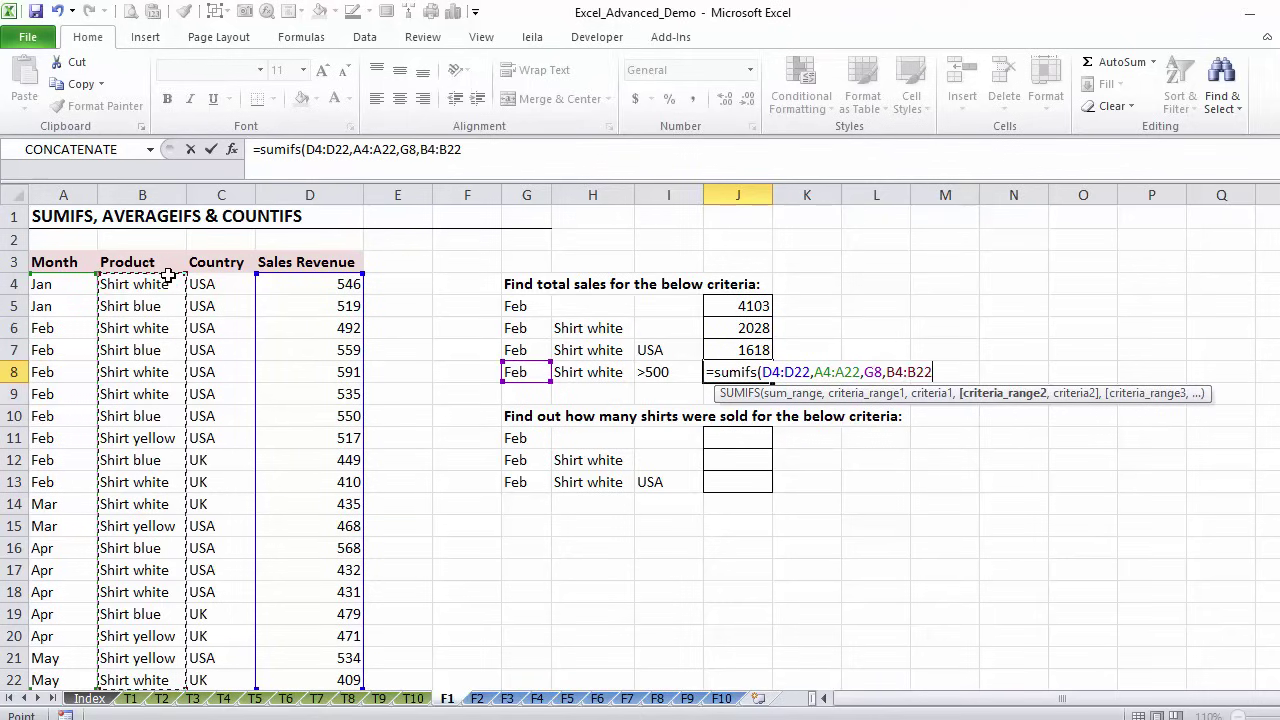
type(",")
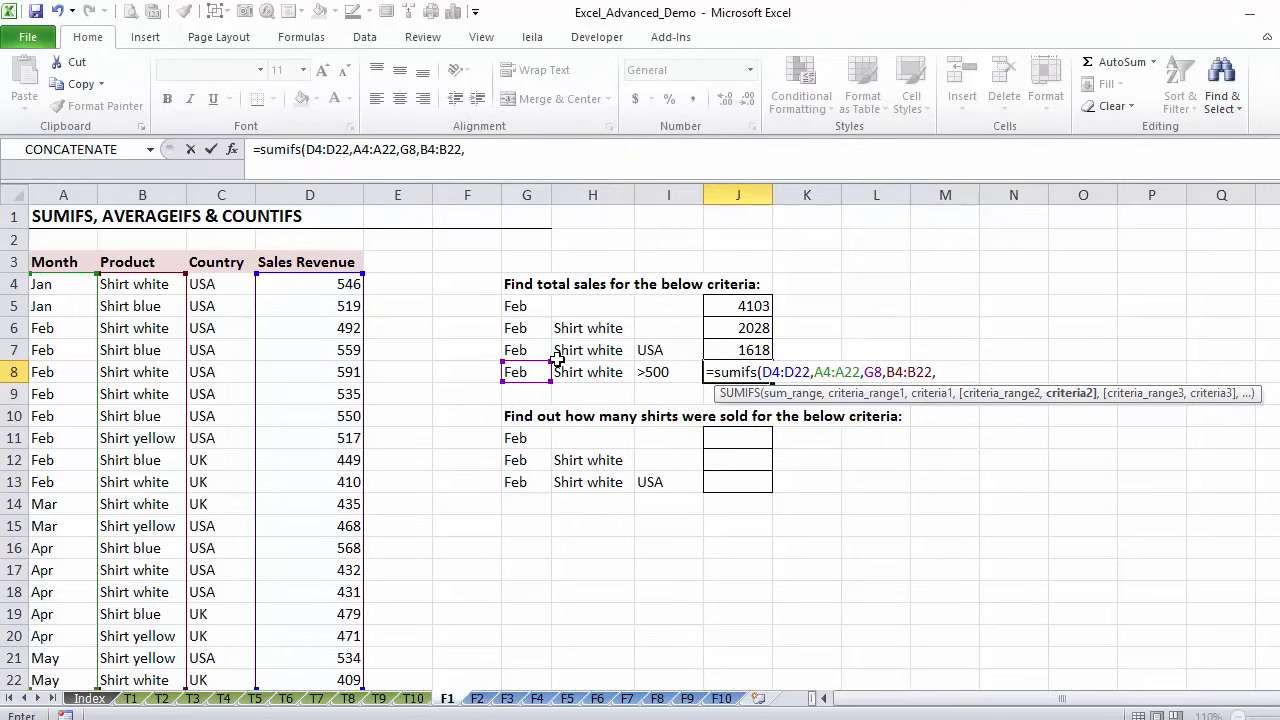
left_click(600, 371)
type(",")
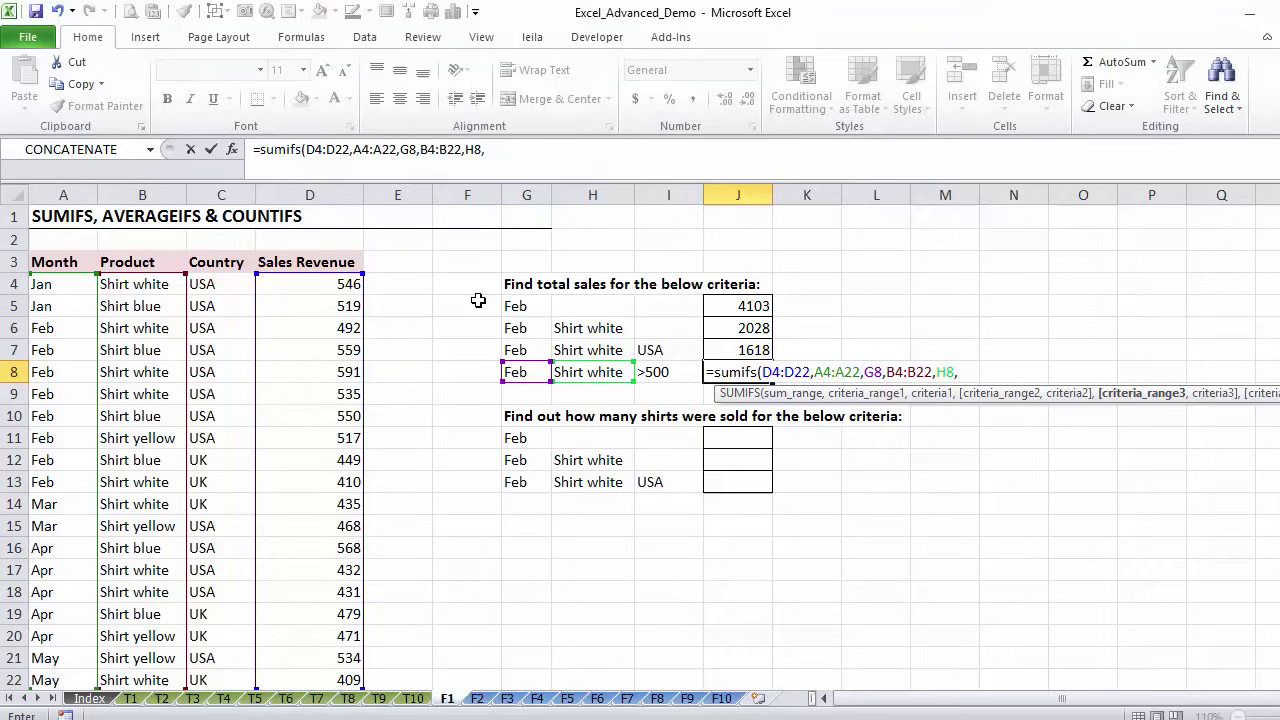
left_click(312, 283)
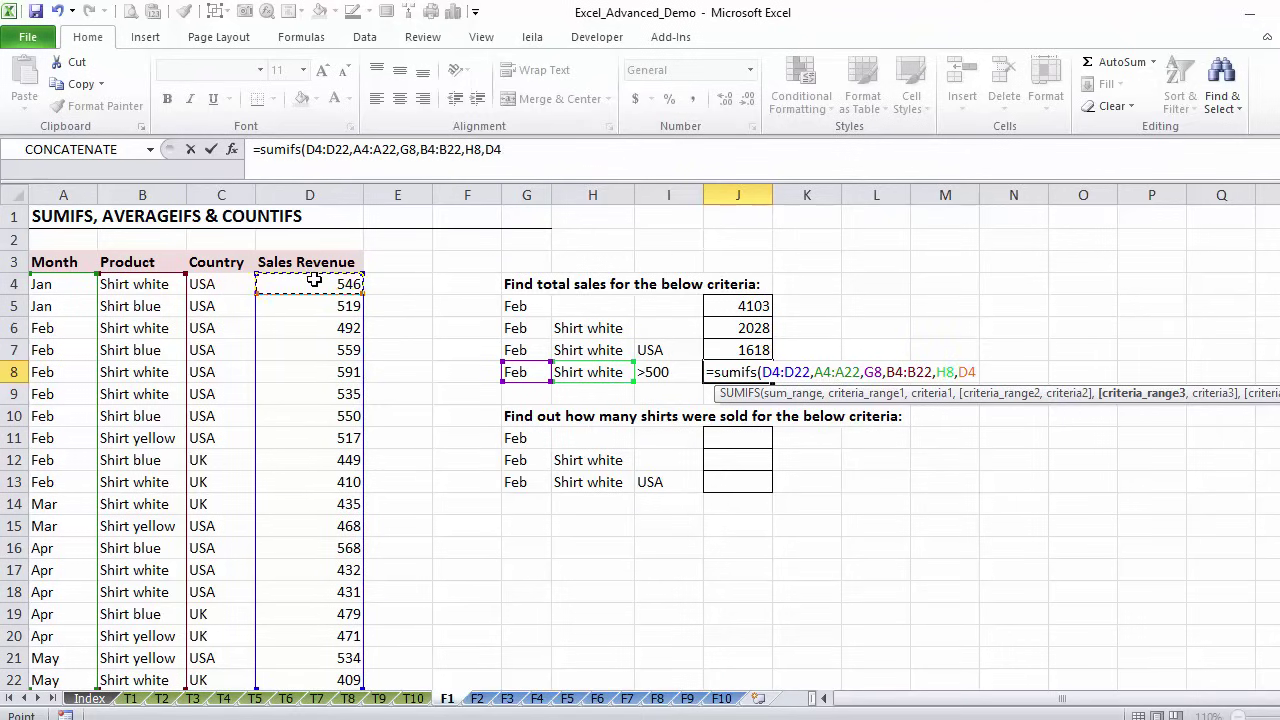
key("ctrl+shift+Down")
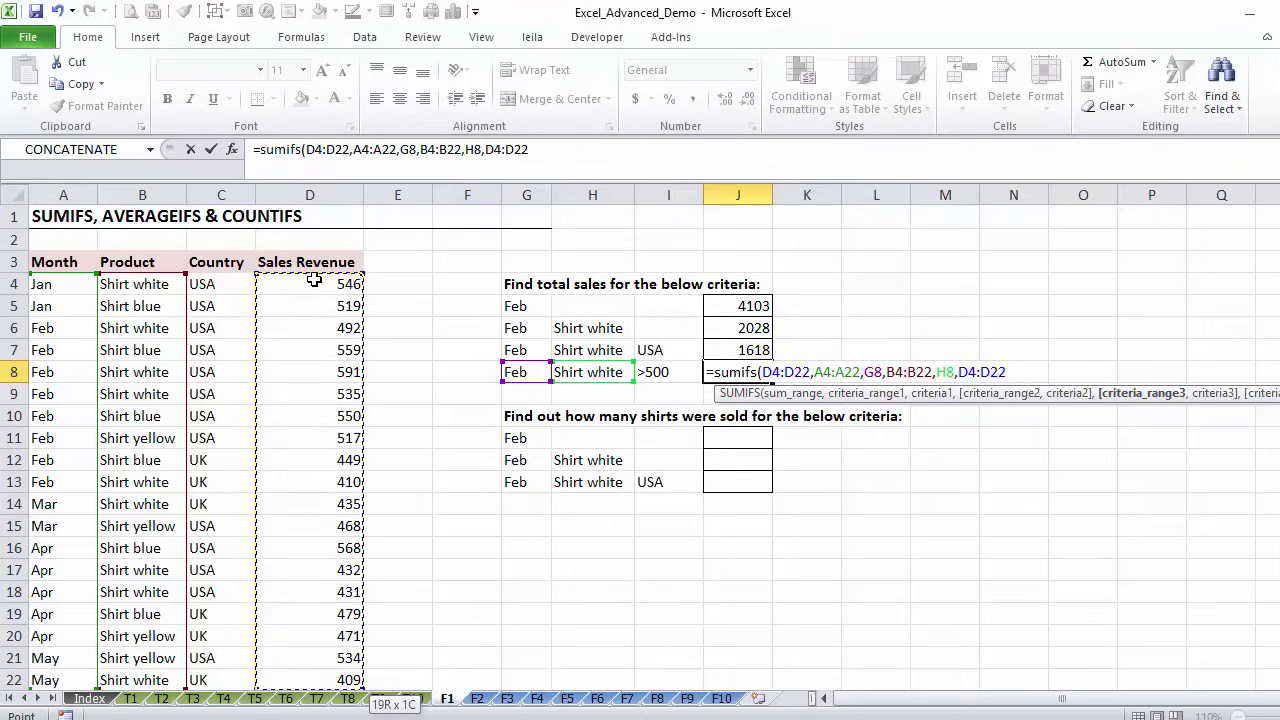
type(",")
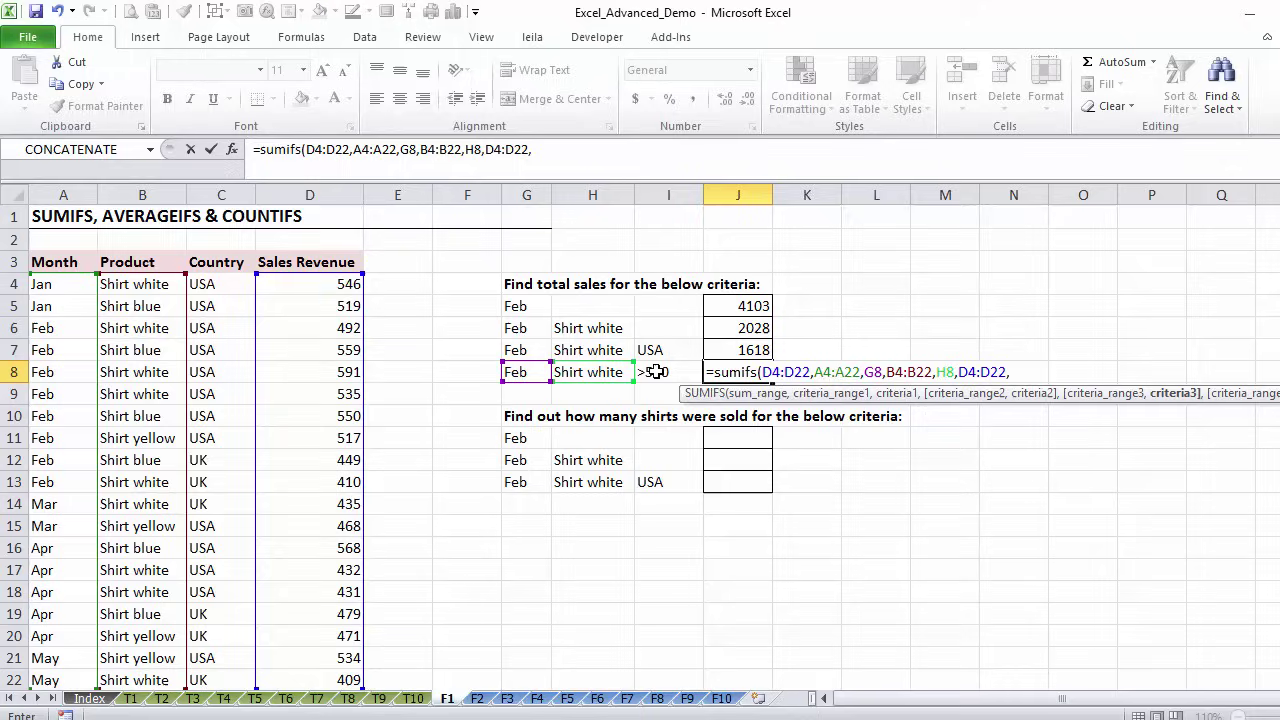
left_click(655, 372)
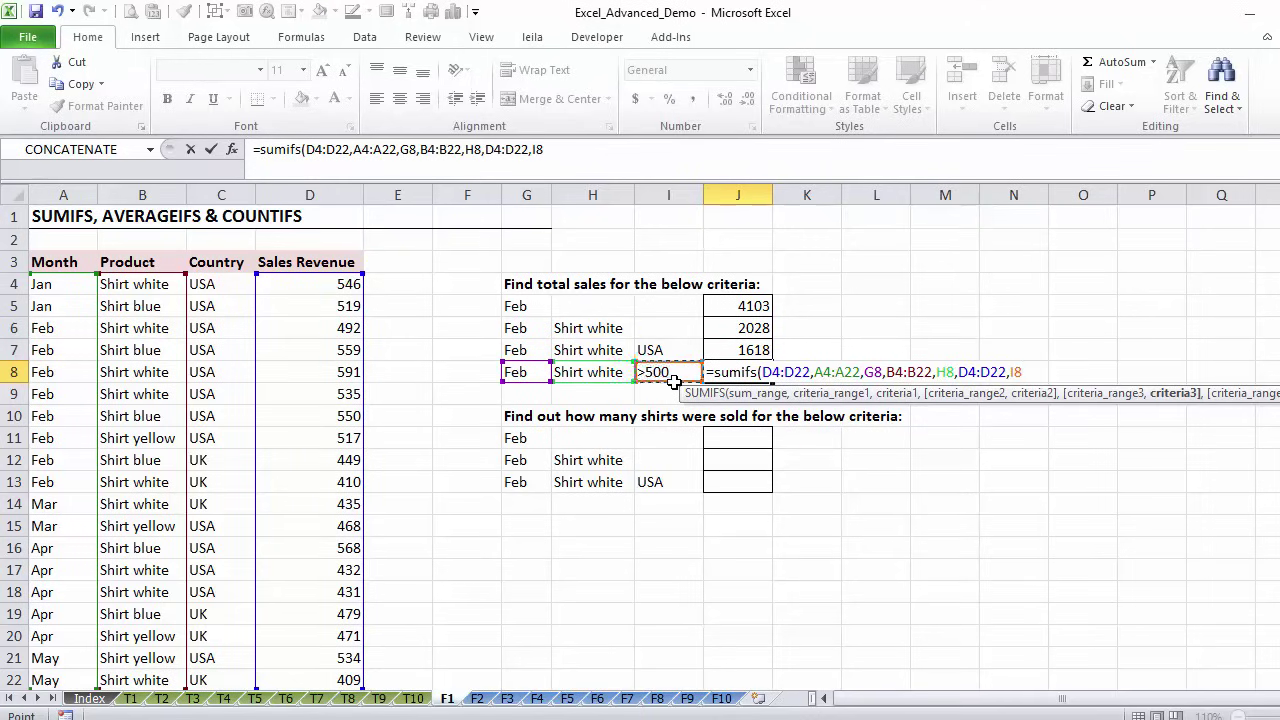
type(")")
key("ctrl+Return")
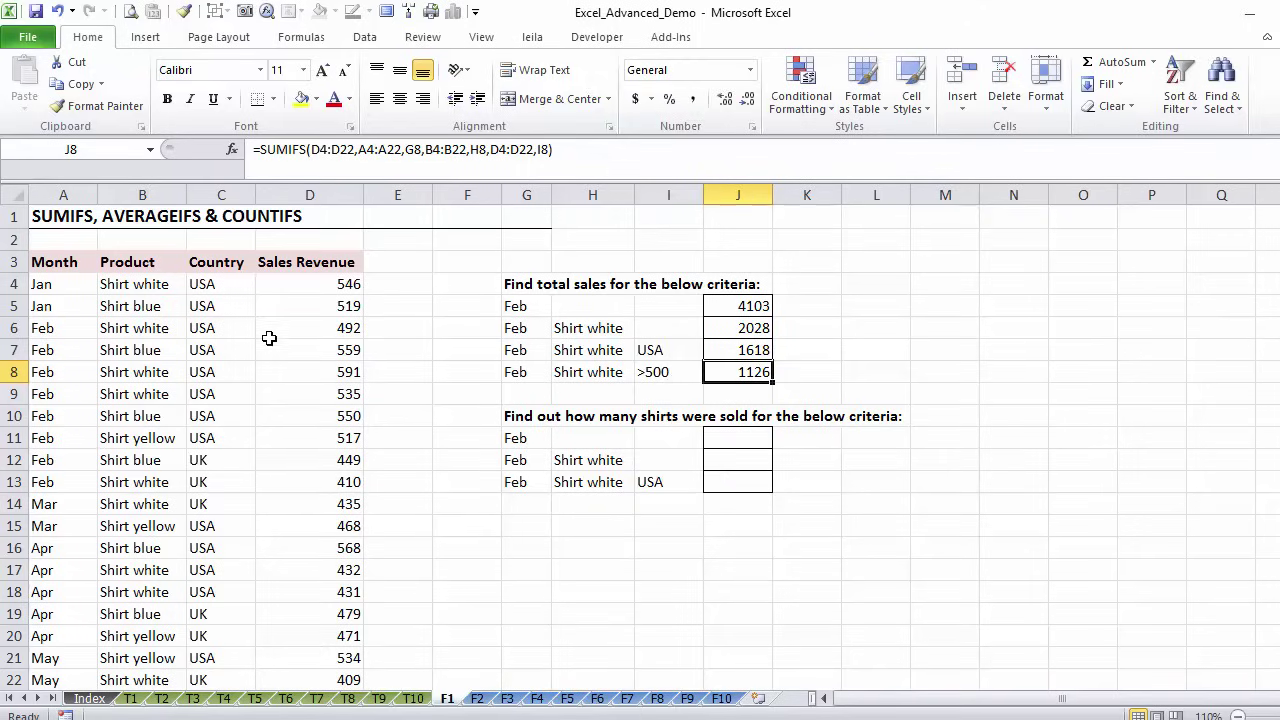
Check the 1126 total against the matching revenue cells
left_click(322, 333)
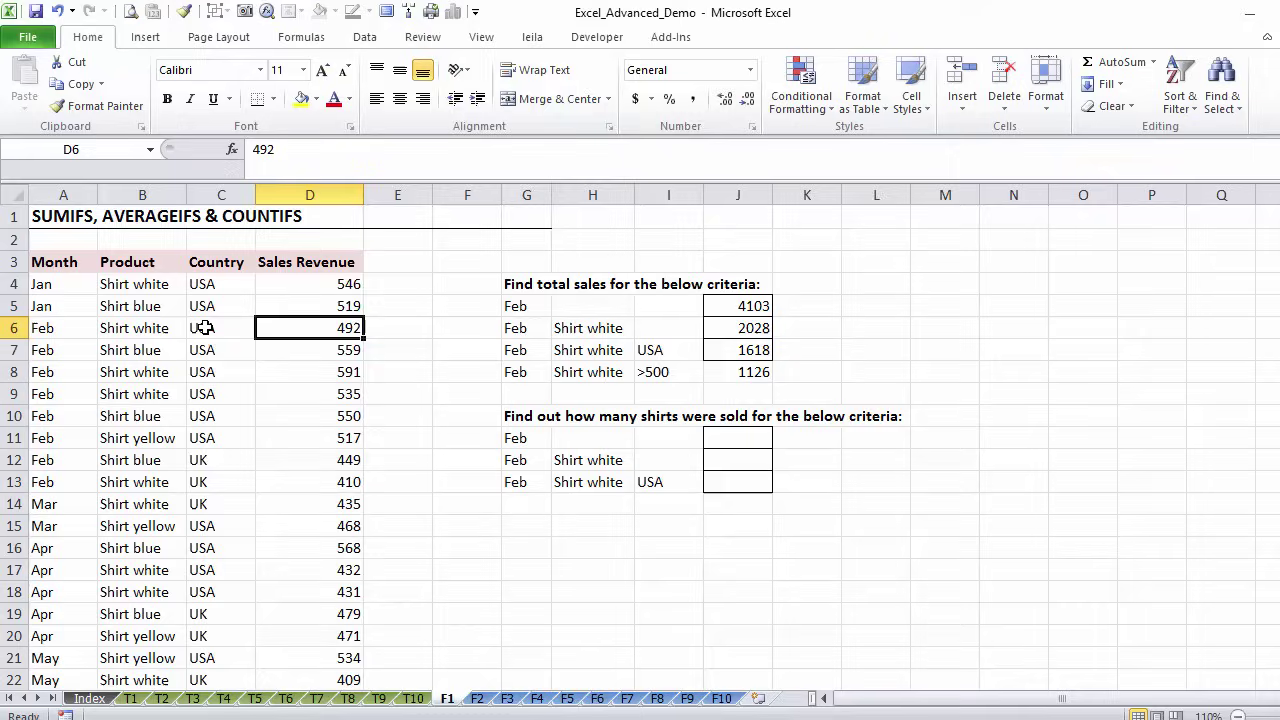
left_click(284, 377)
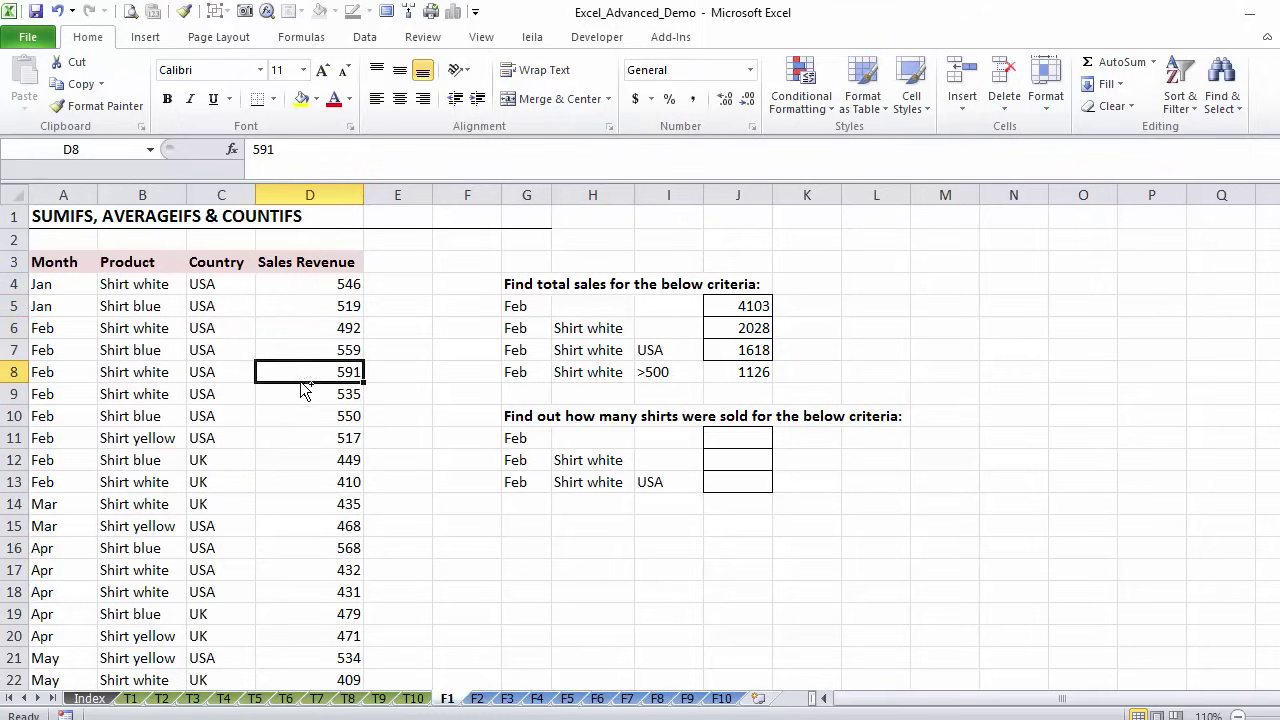
left_click(308, 397, "ctrl")
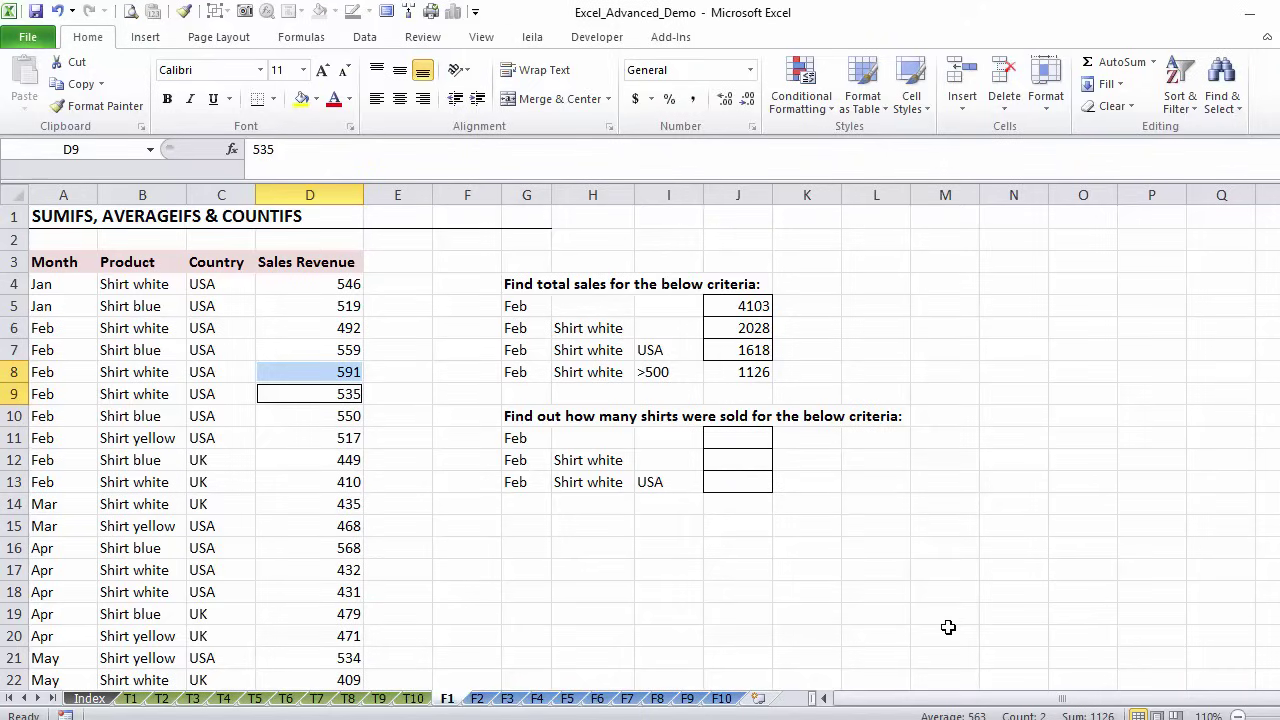
left_click(745, 370)
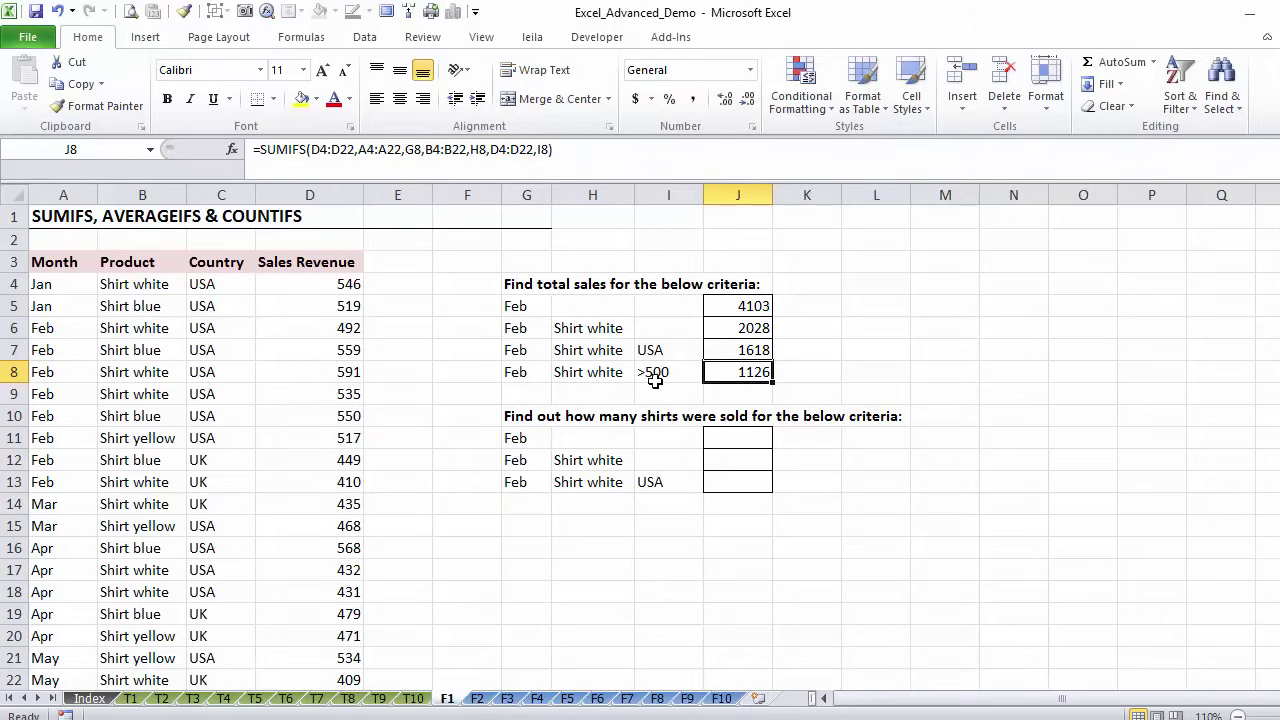
Hardcode a quoted ">500" revenue threshold in J8's formula, fixing the unquoted error
left_click(549, 149)
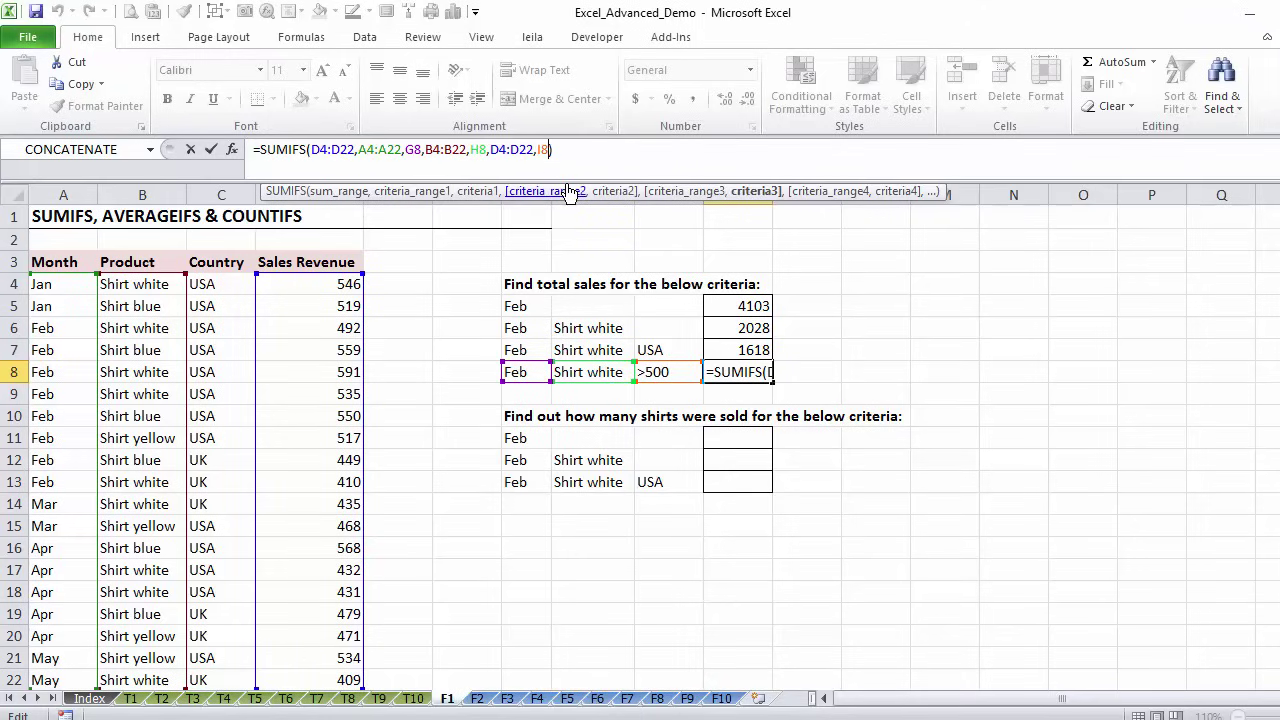
key("BackSpace")
key("BackSpace")
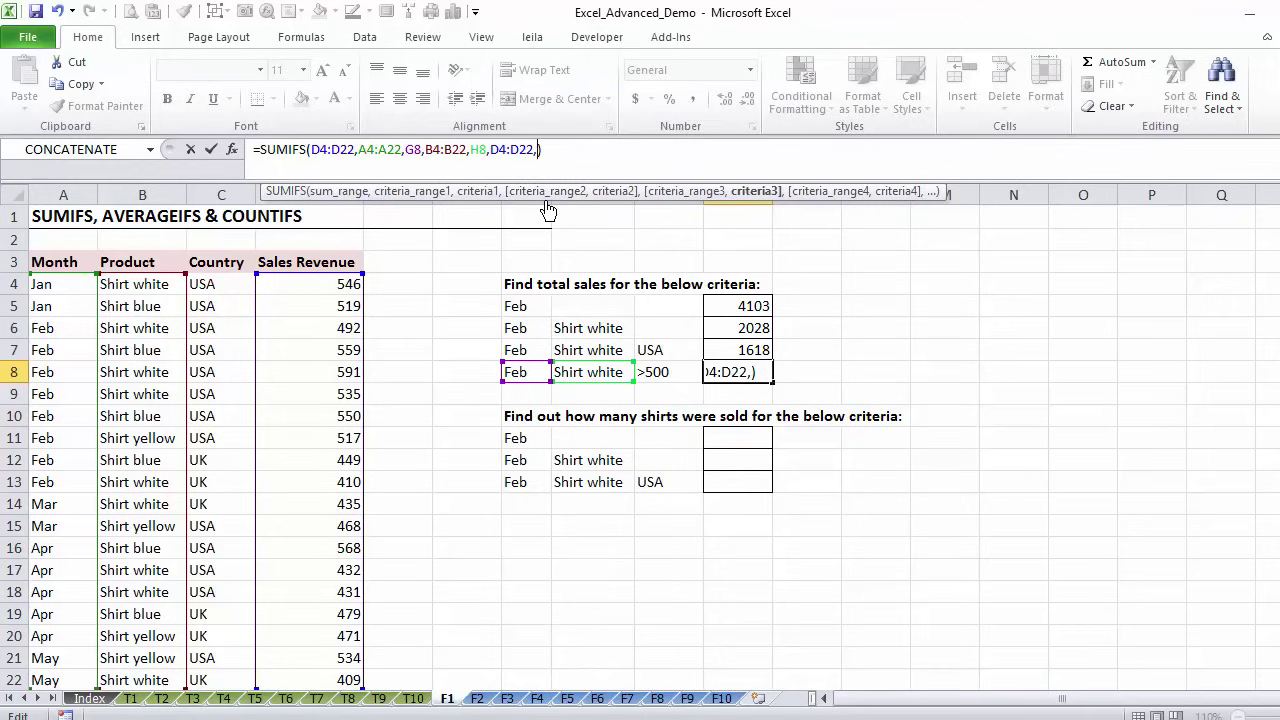
type(">")
type("500")
key("Return")
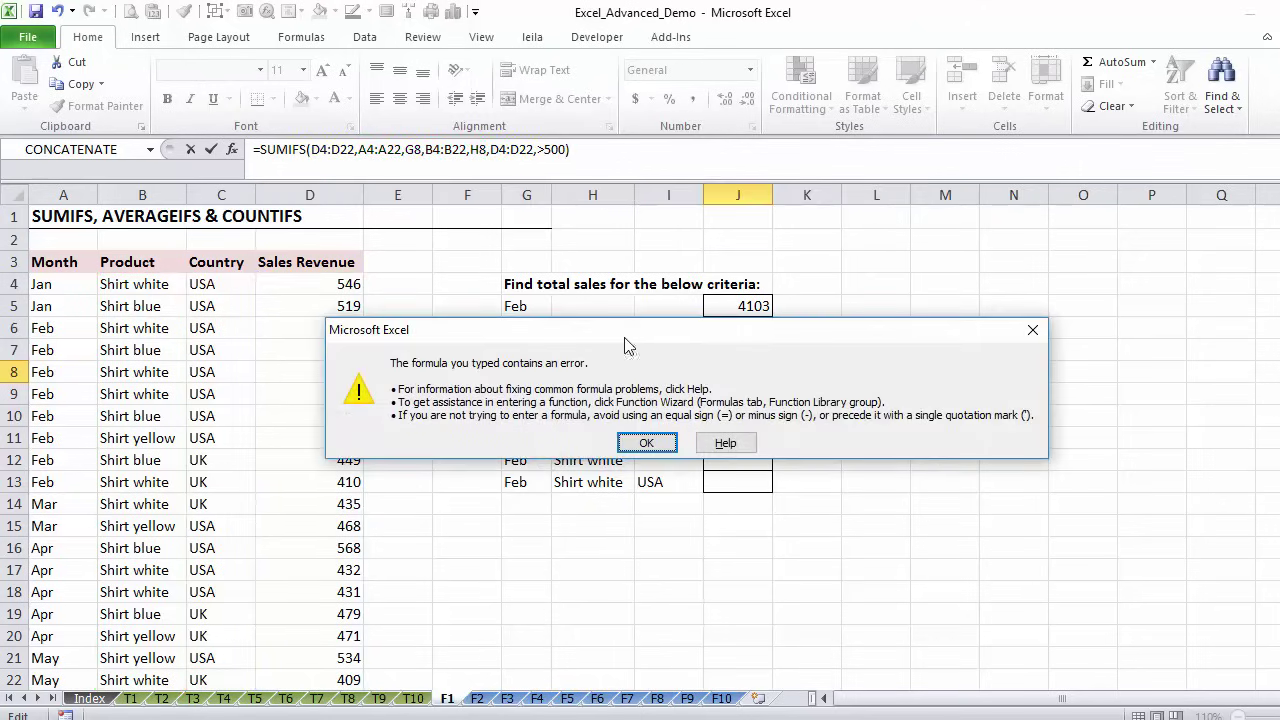
left_click(646, 443)
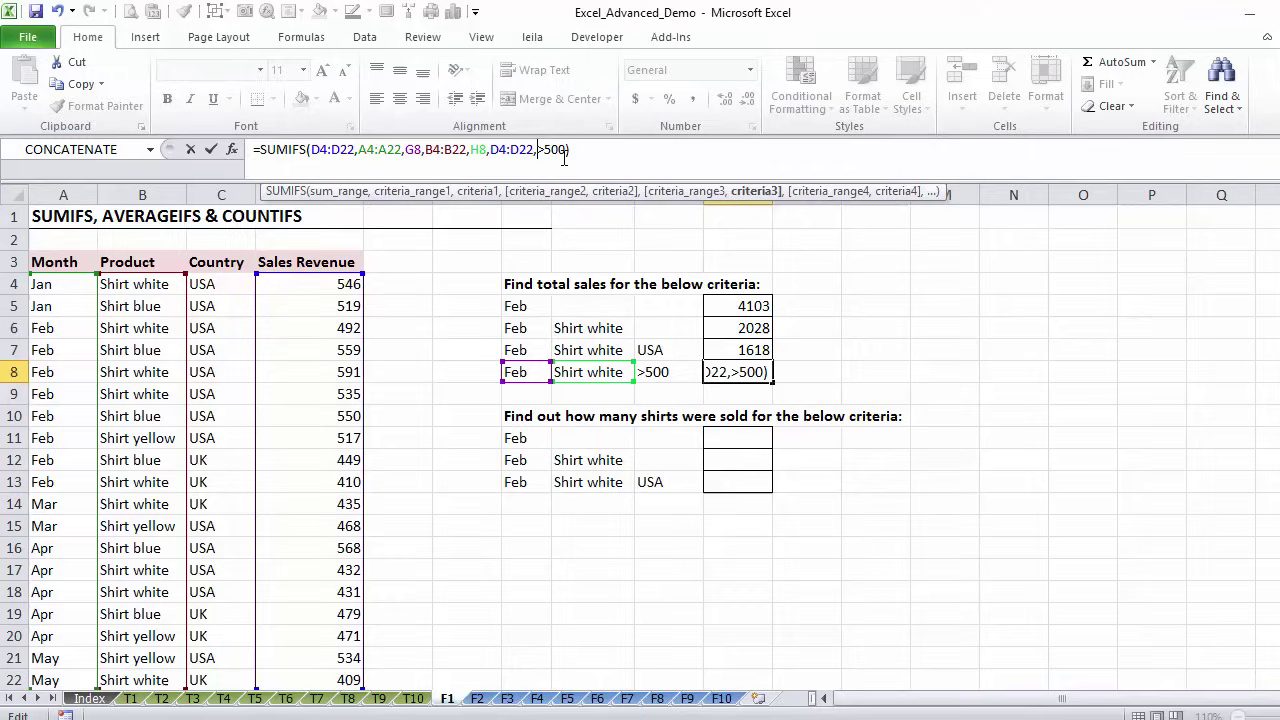
type("\">500\"")
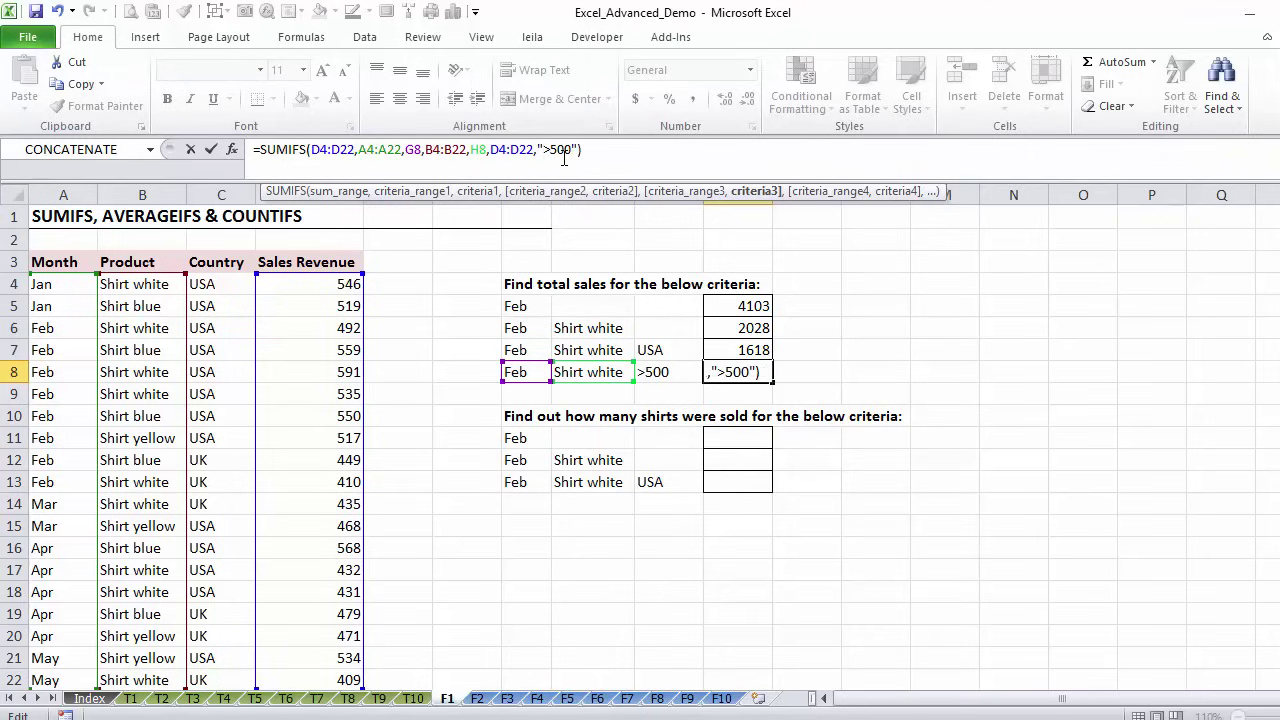
key("ctrl+Return")
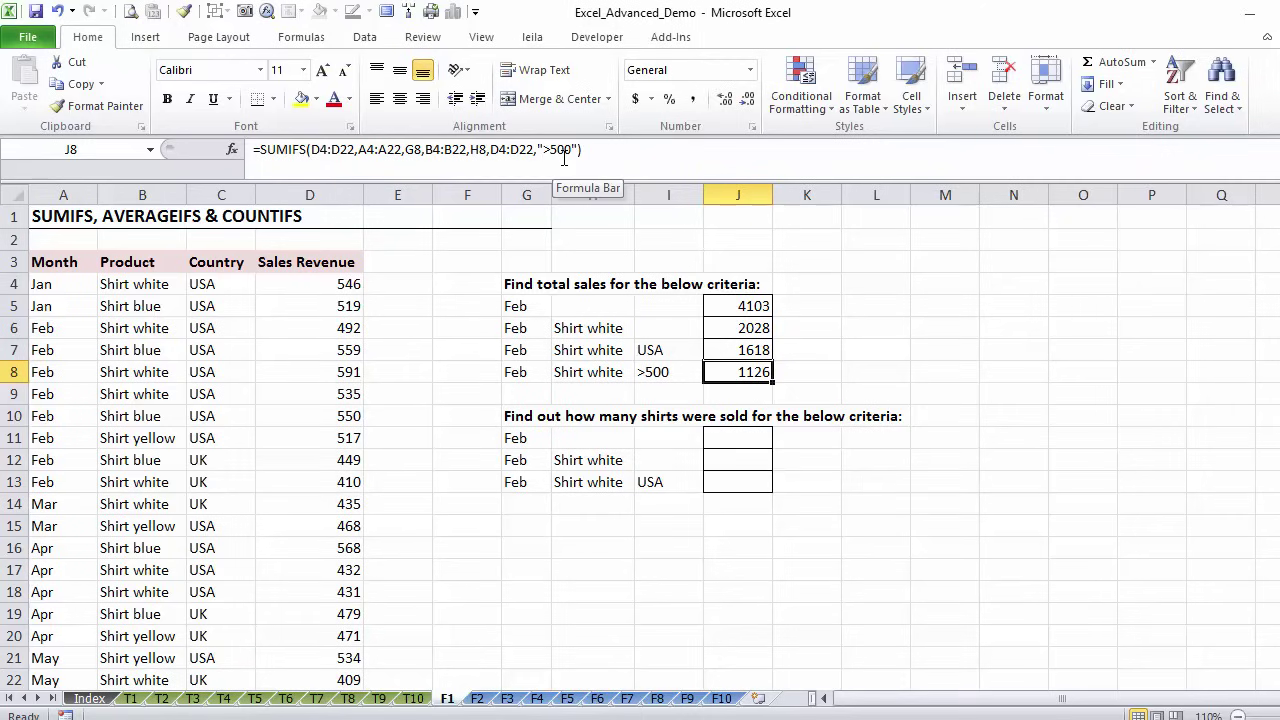
Rewrite the threshold criterion as ">"&I8, referencing cell I8
left_click(569, 148)
key("Delete")
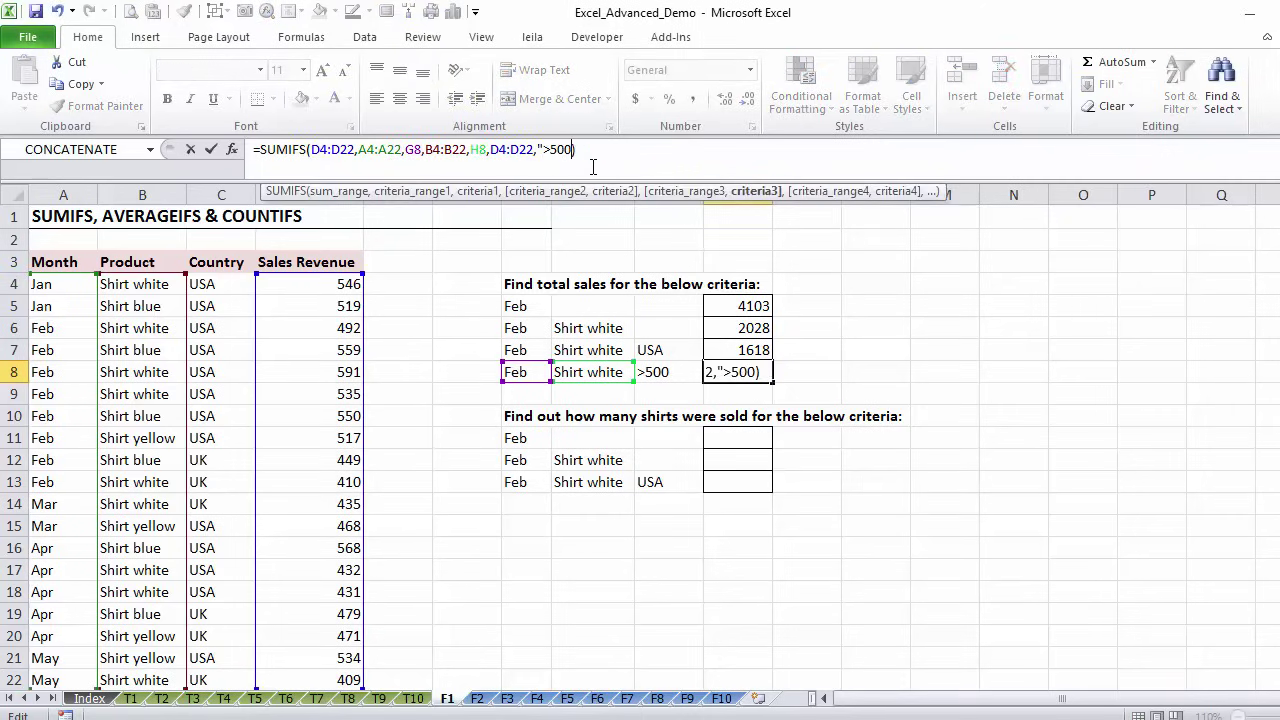
type("\"")
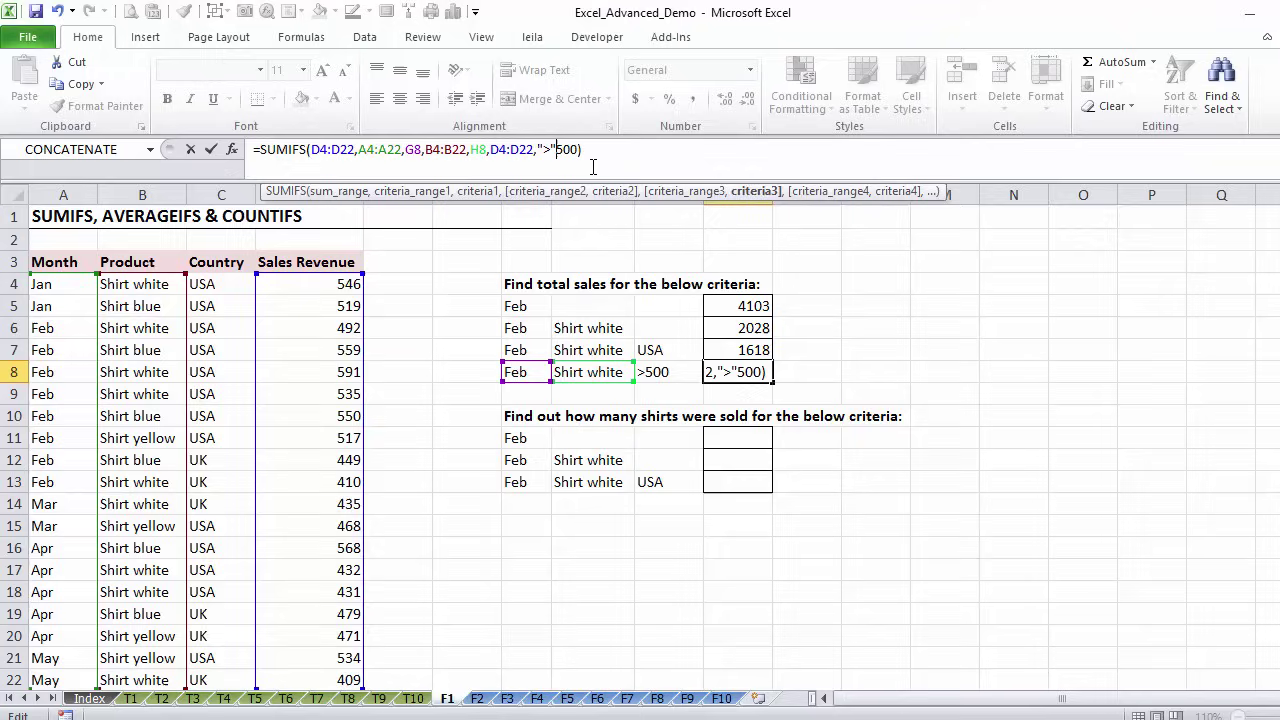
type("&")
key("ctrl+Return")
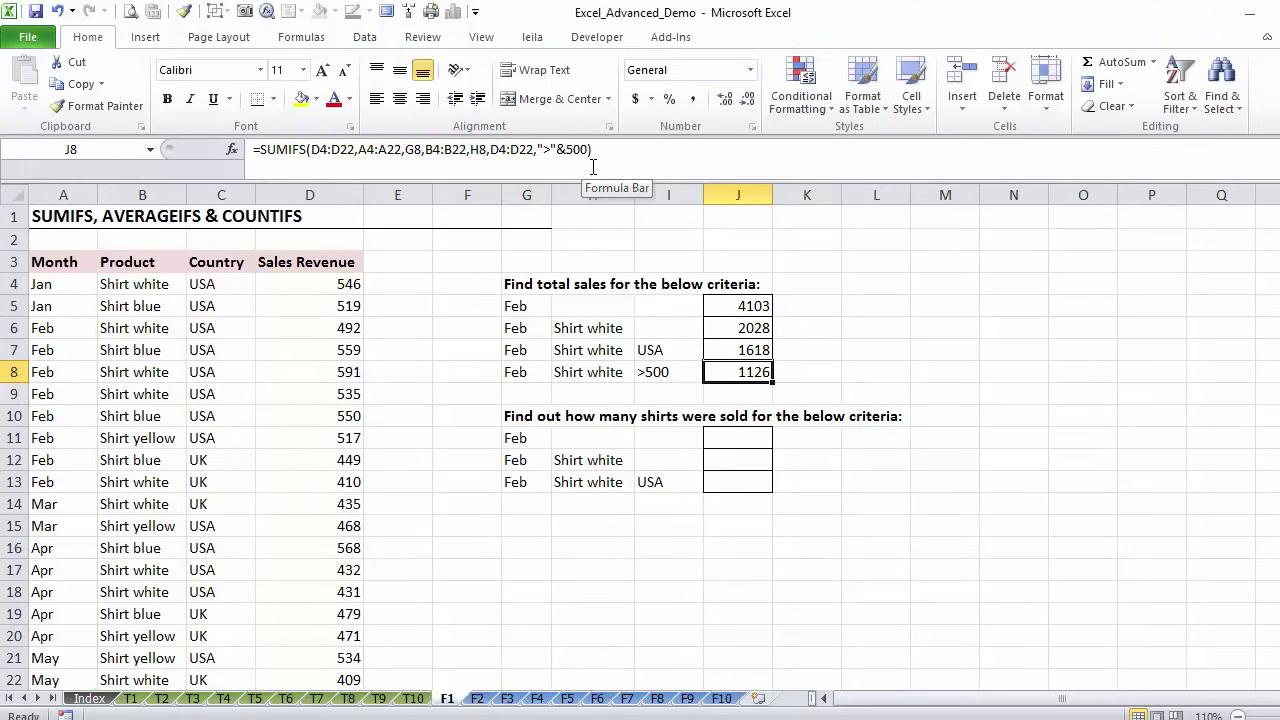
left_click(589, 148)
key("BackSpace")
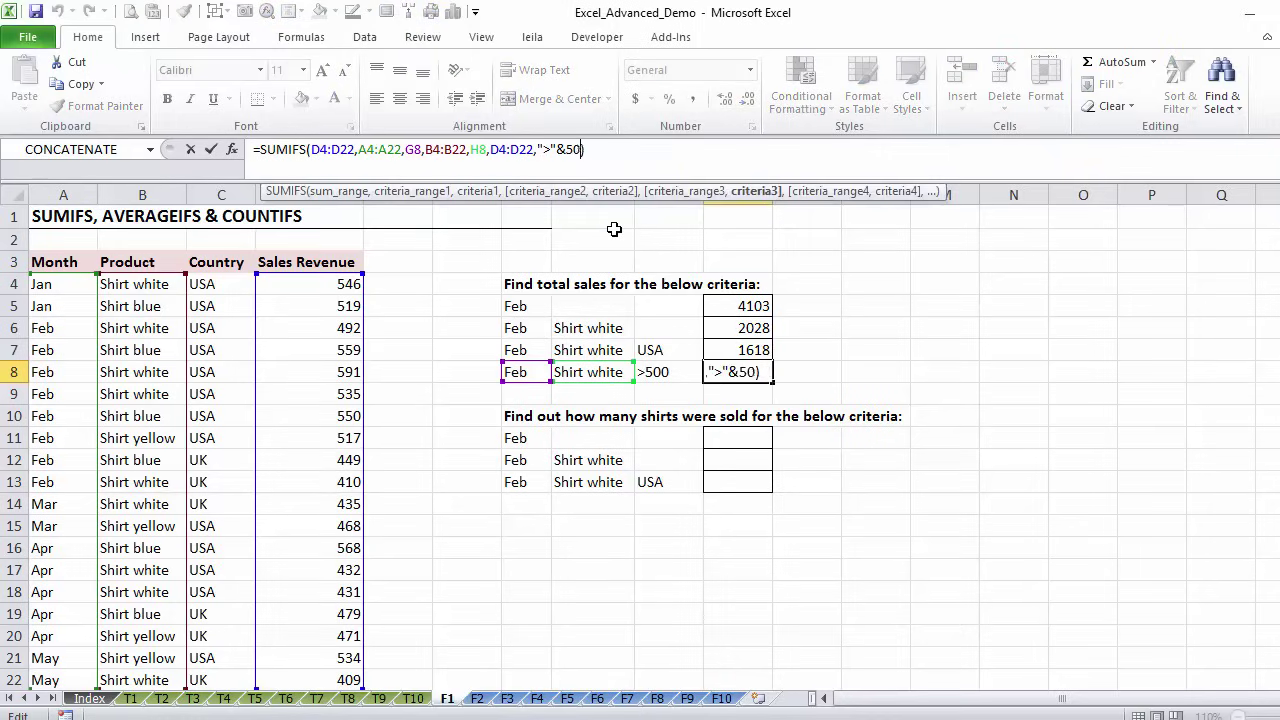
key("BackSpace")
key("BackSpace")
left_click(667, 373)
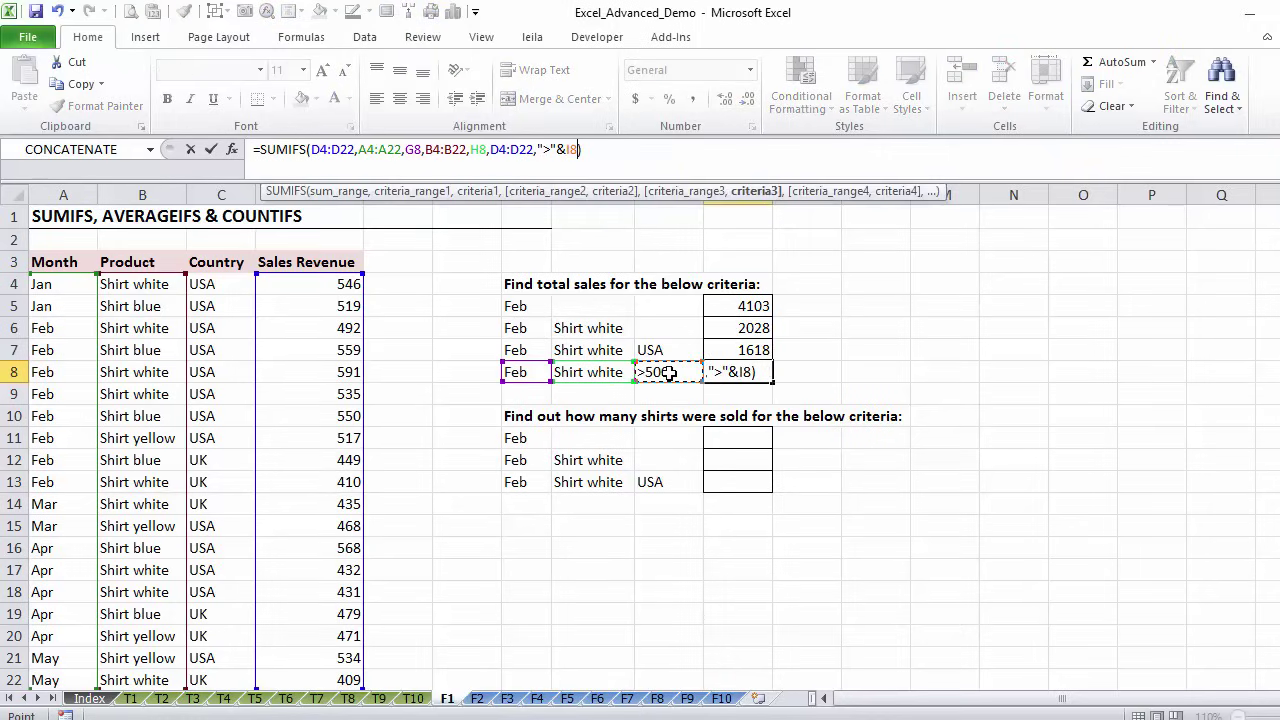
key("ctrl+Return")
Change I8 to plain 500 and recommit J8, still returning 1126
left_click(667, 373)
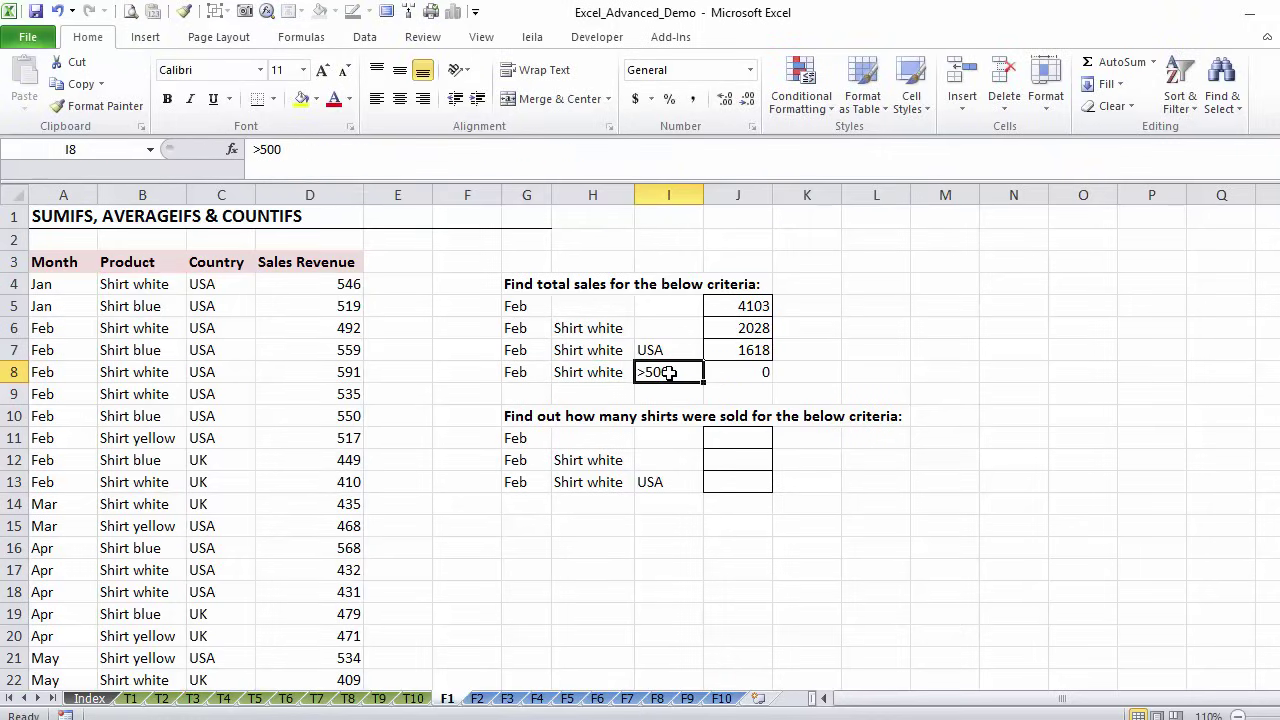
left_click(256, 149)
key("BackSpace")
key("ctrl+Return")
key("Right")
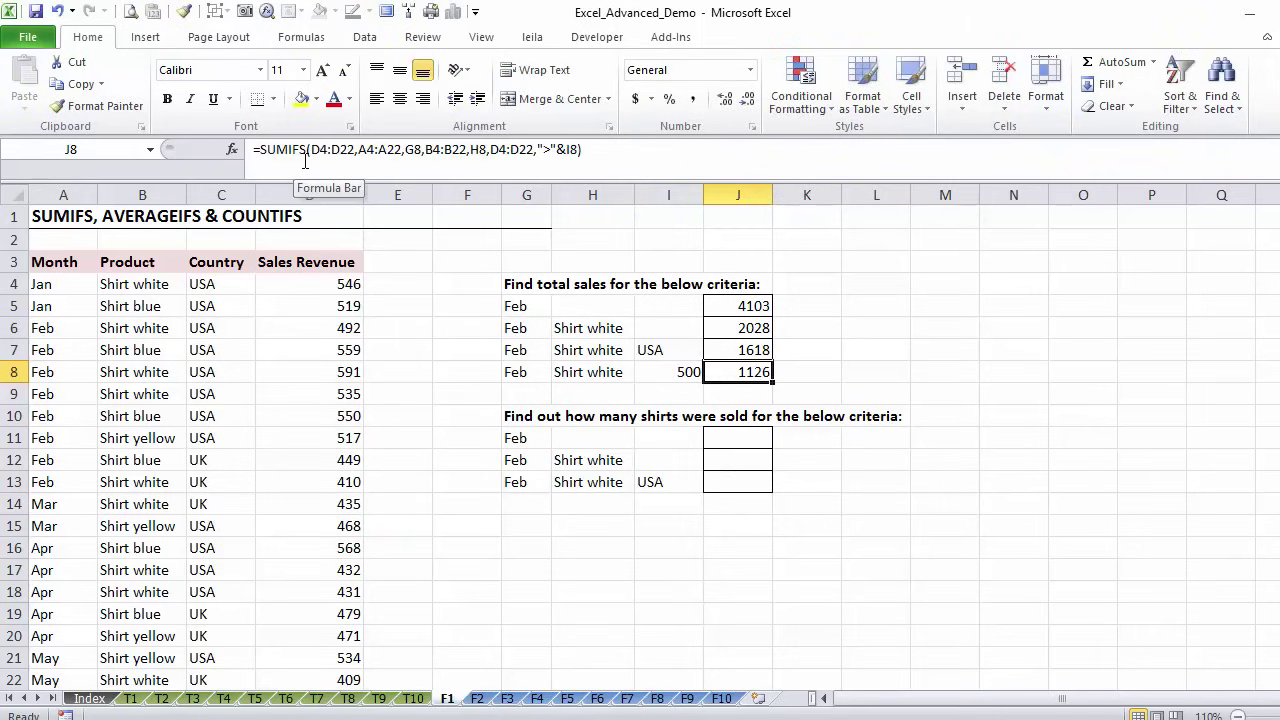
left_click(541, 149)
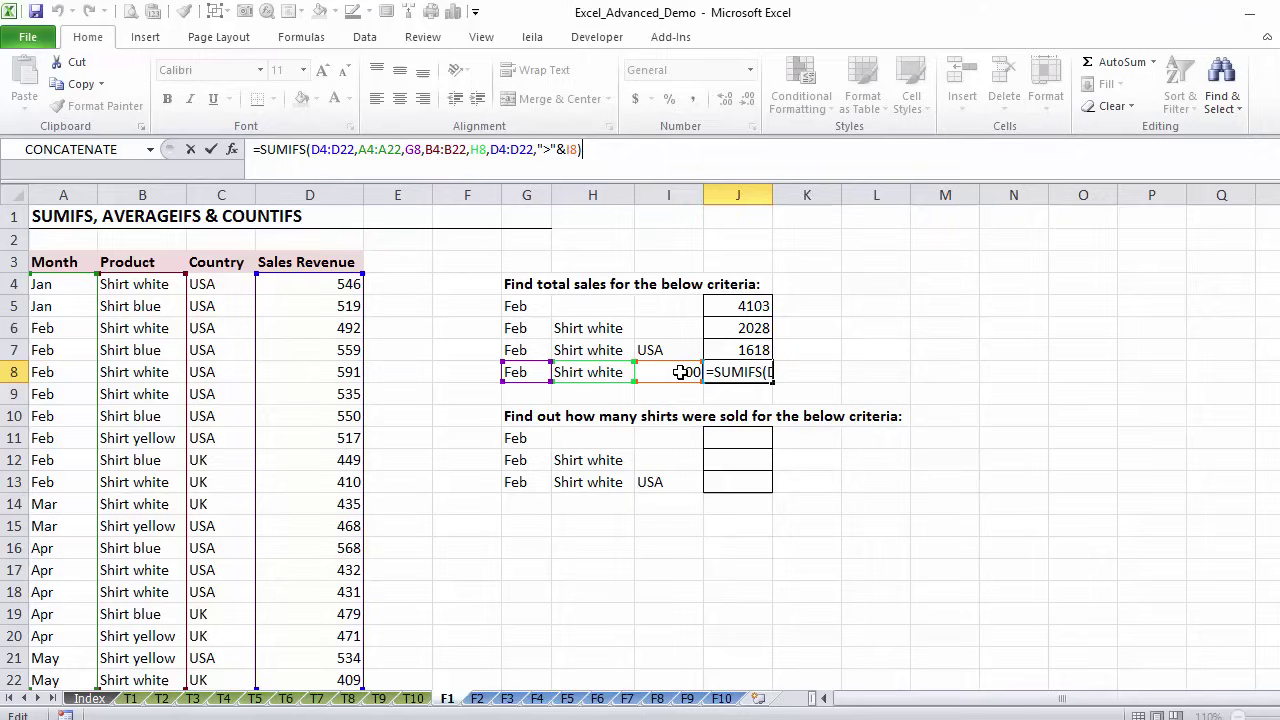
key("ctrl+Return")
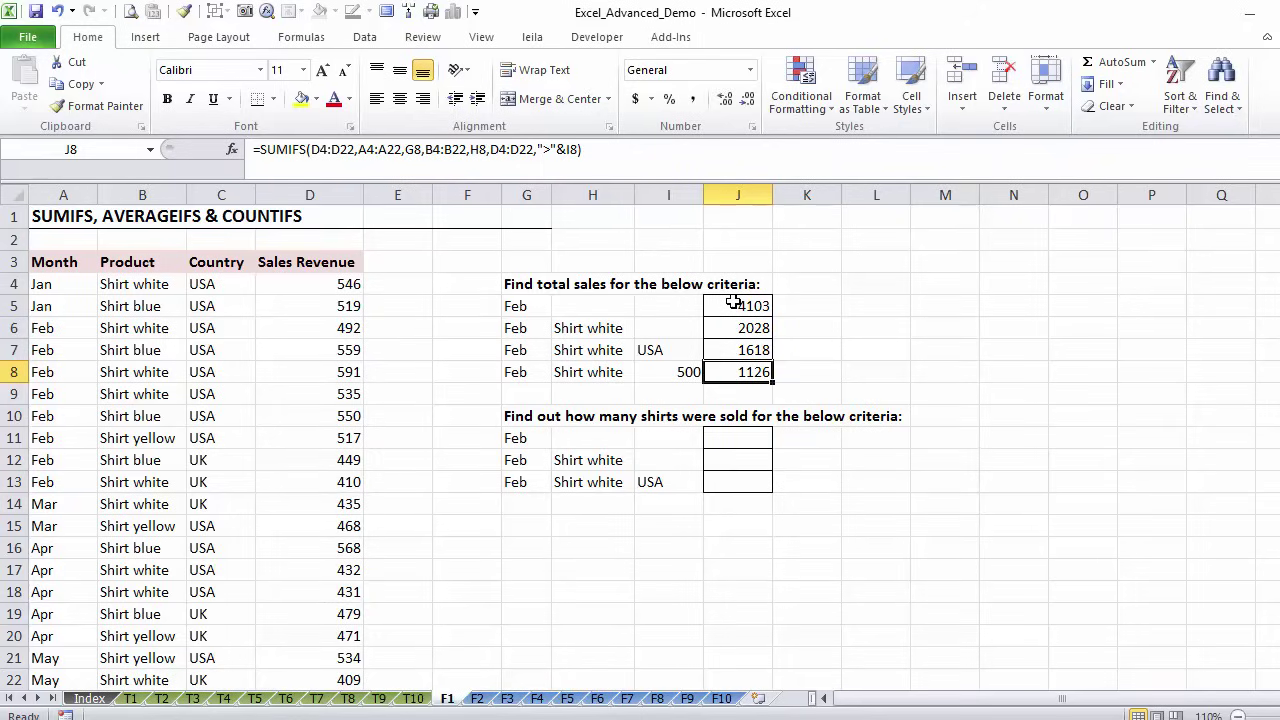
Replace SUMIFS with AVERAGEIFS in J6's formula, giving an average of 507
left_click(745, 332)
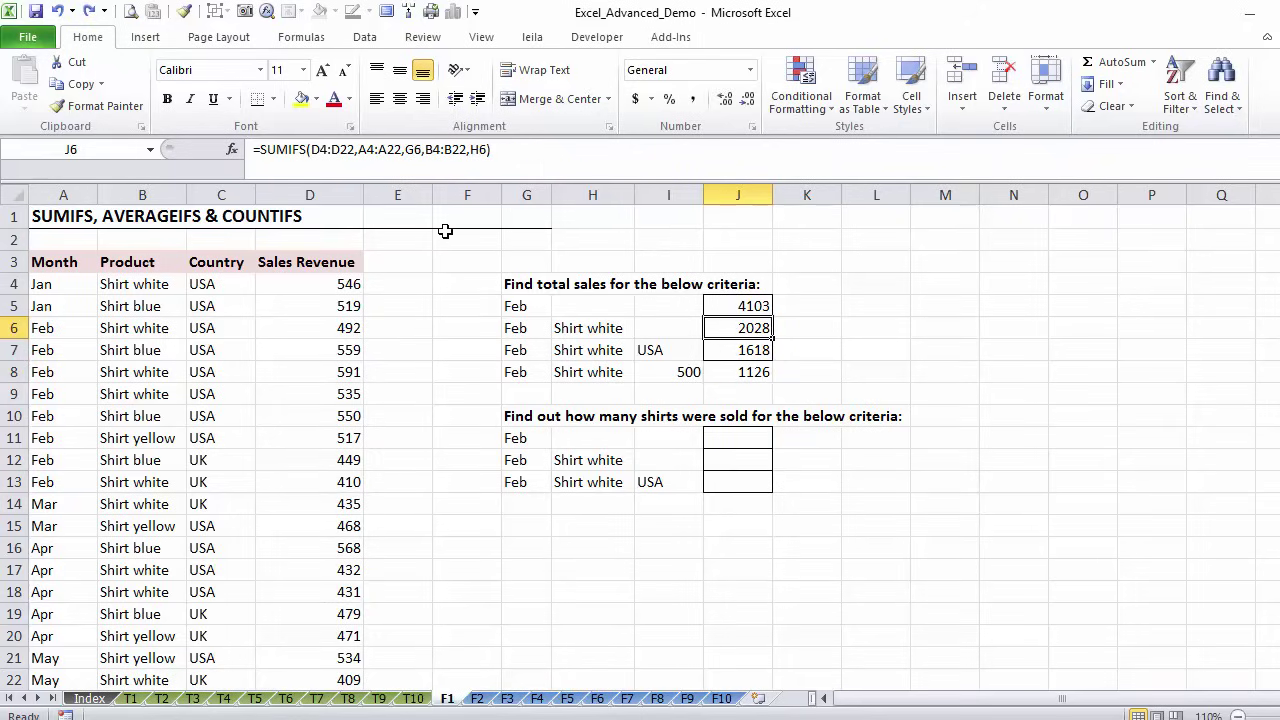
left_click(289, 149)
left_click_drag(306, 149, 260, 149)
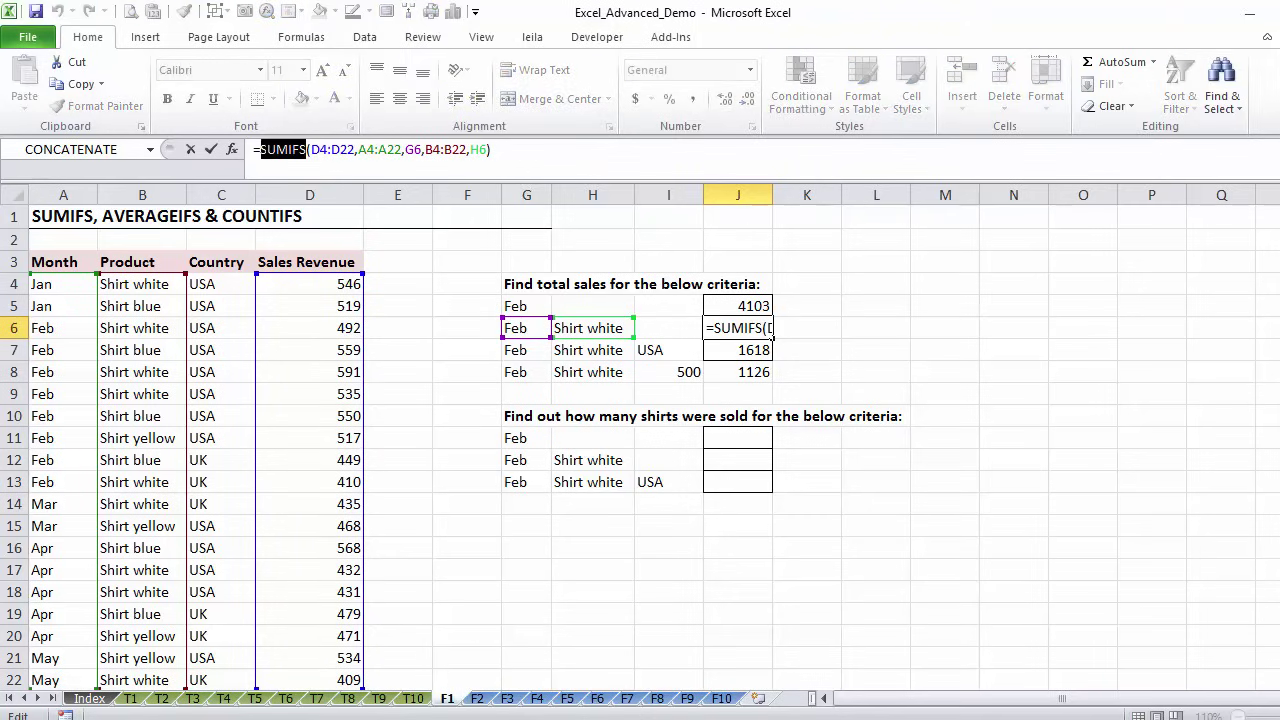
type("averageifs")
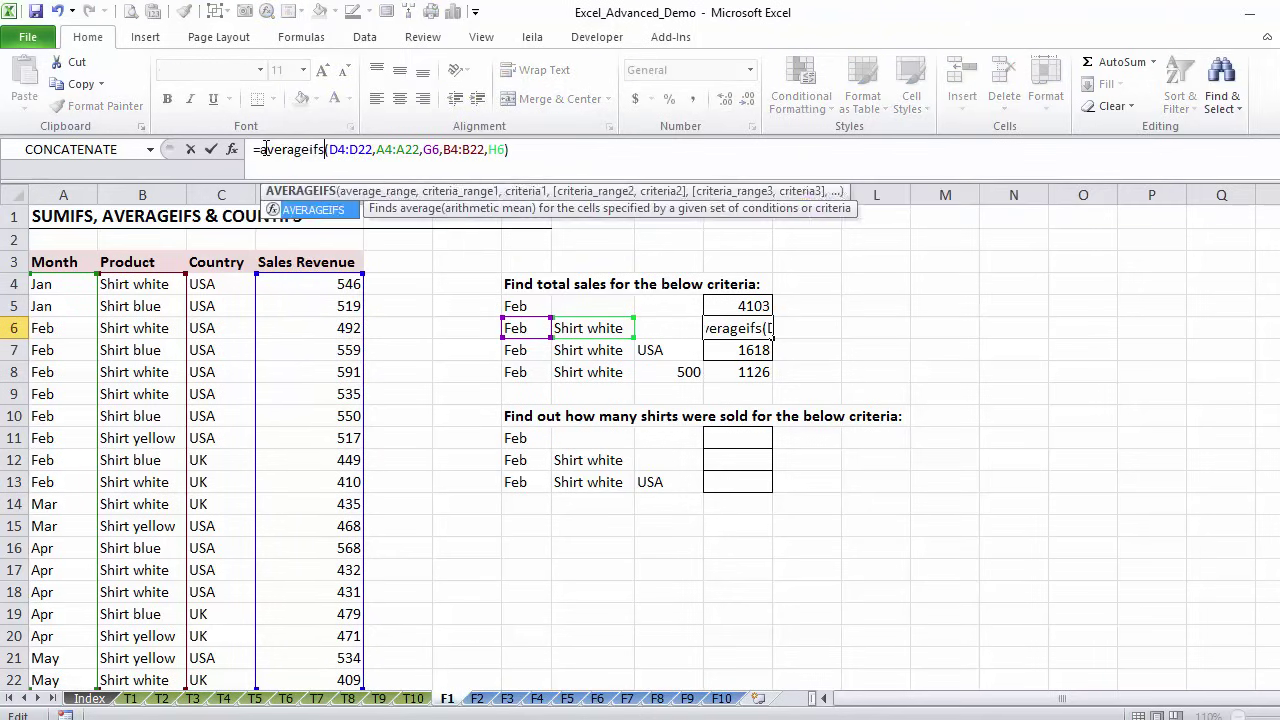
key("ctrl+Return")
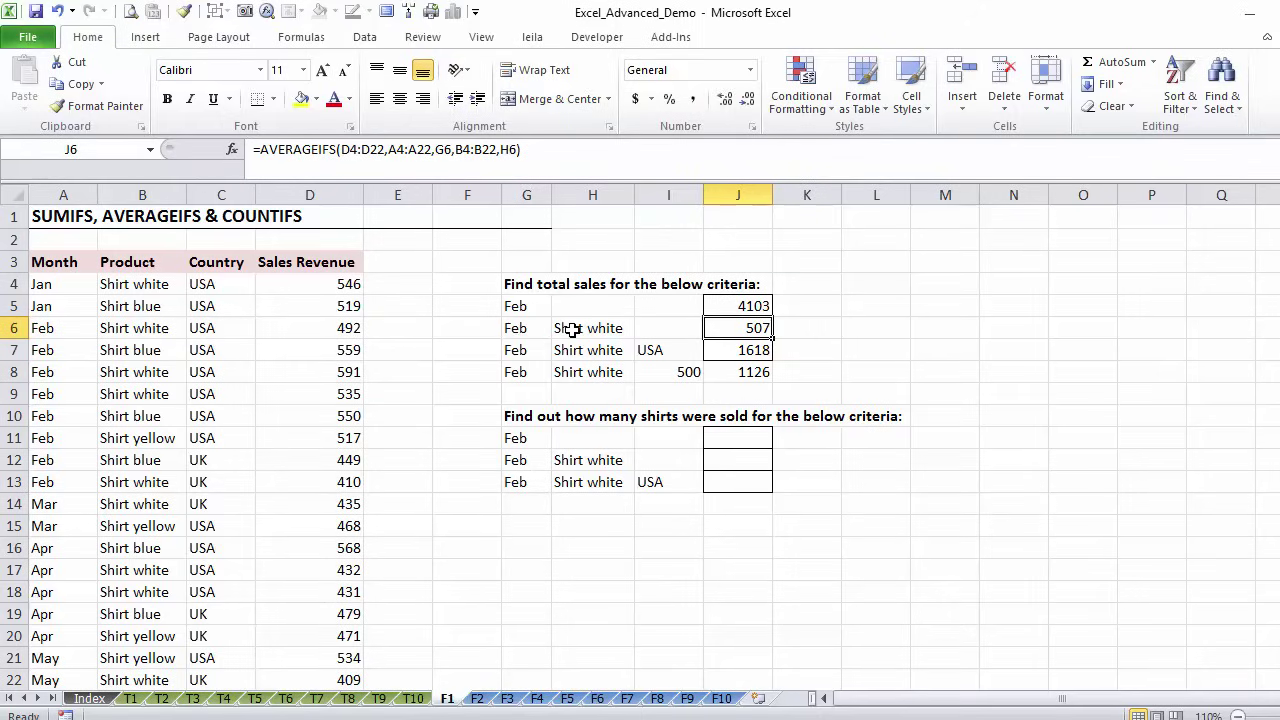
left_click(713, 440)
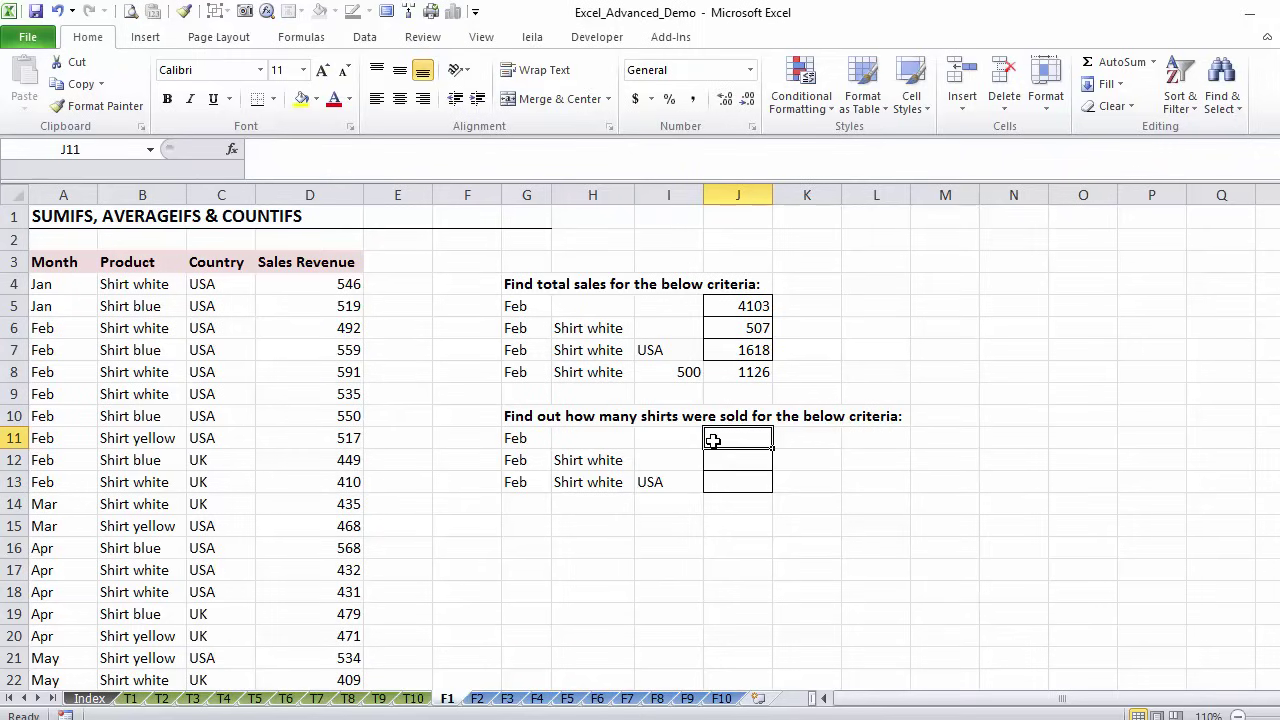
Enter =COUNTIF(A4:A22,G11) in J11 and confirm 8 by selecting the Feb months
type("=countif(")
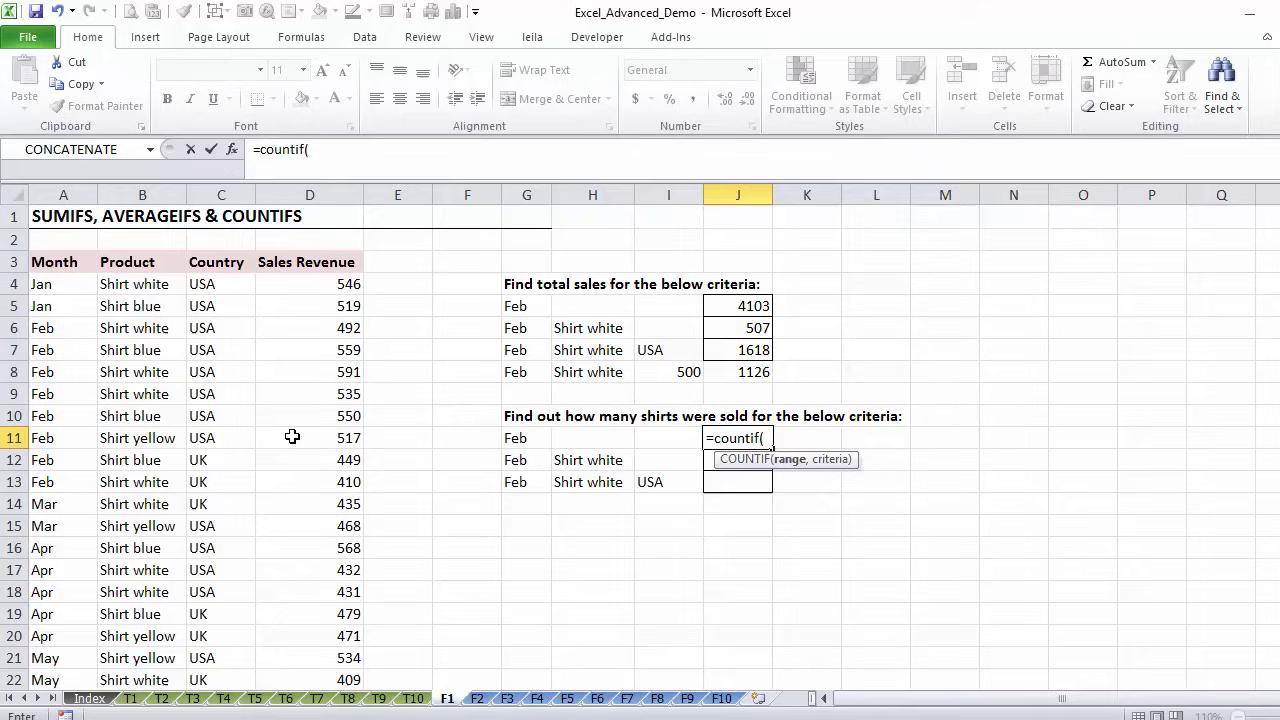
left_click(57, 279)
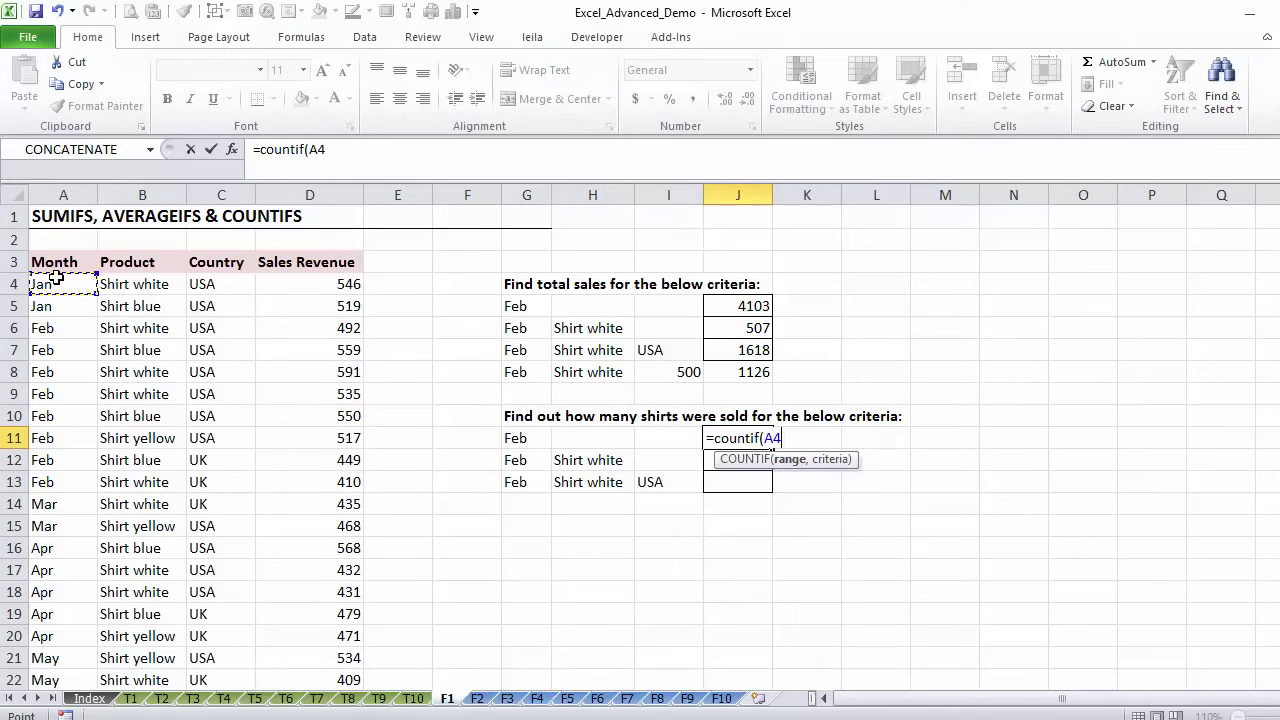
left_click_drag(57, 279, 60, 680)
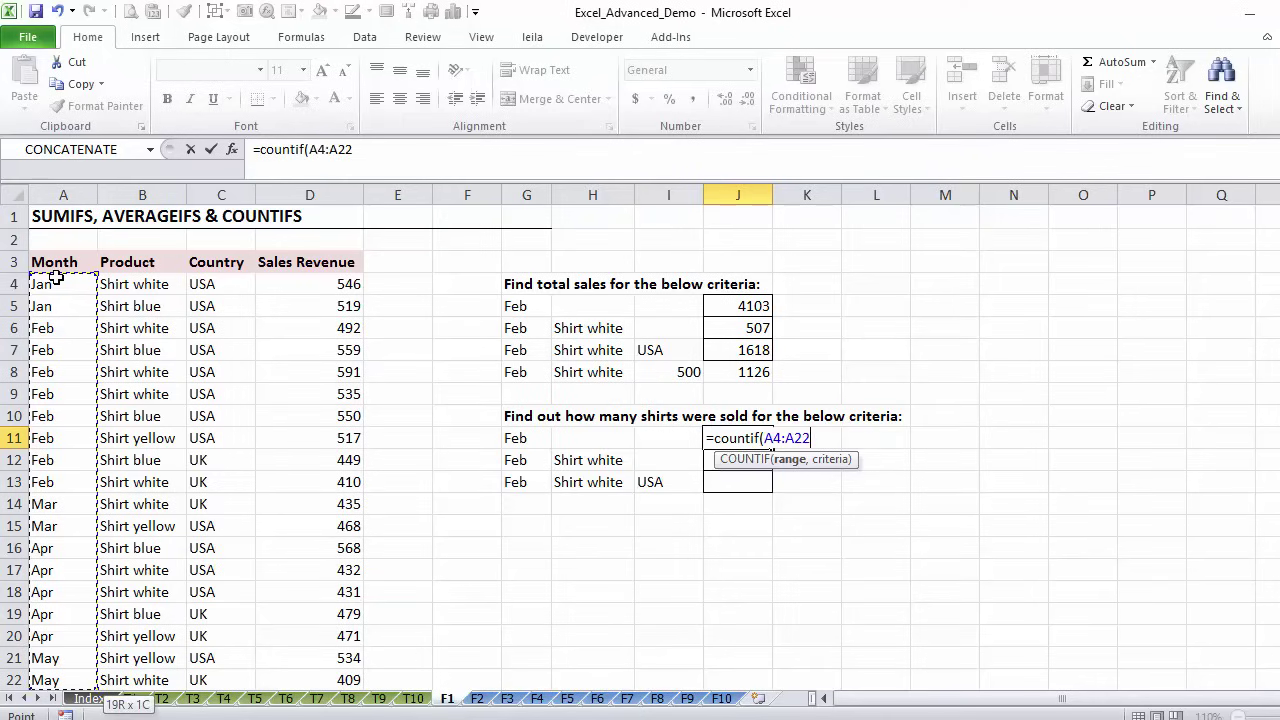
type(",")
left_click(520, 438)
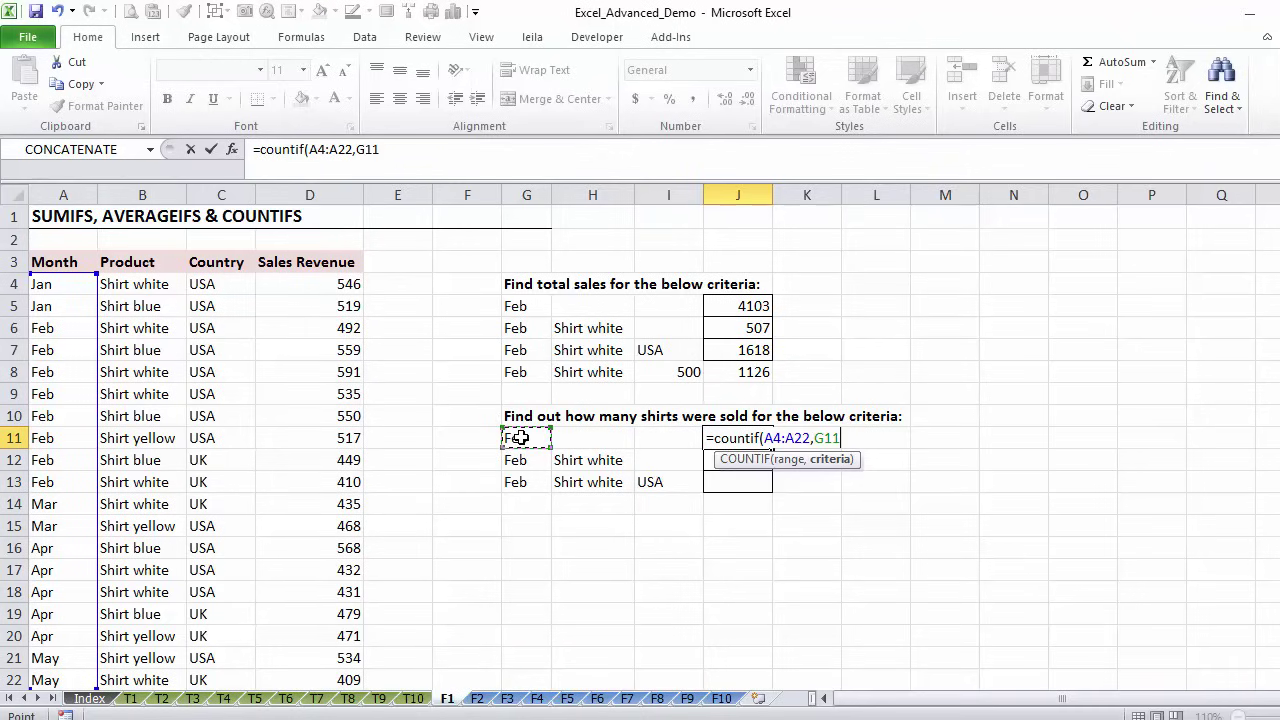
type(")")
key("ctrl+Return")
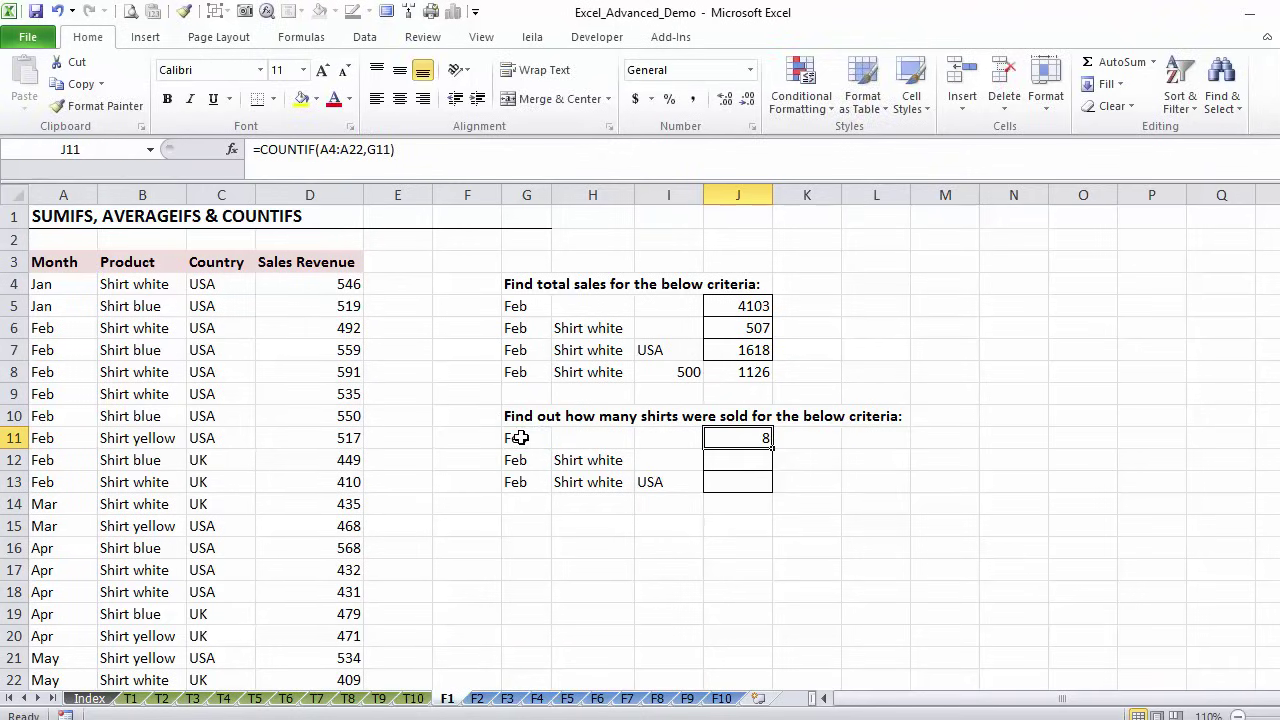
left_click_drag(50, 328, 57, 477)
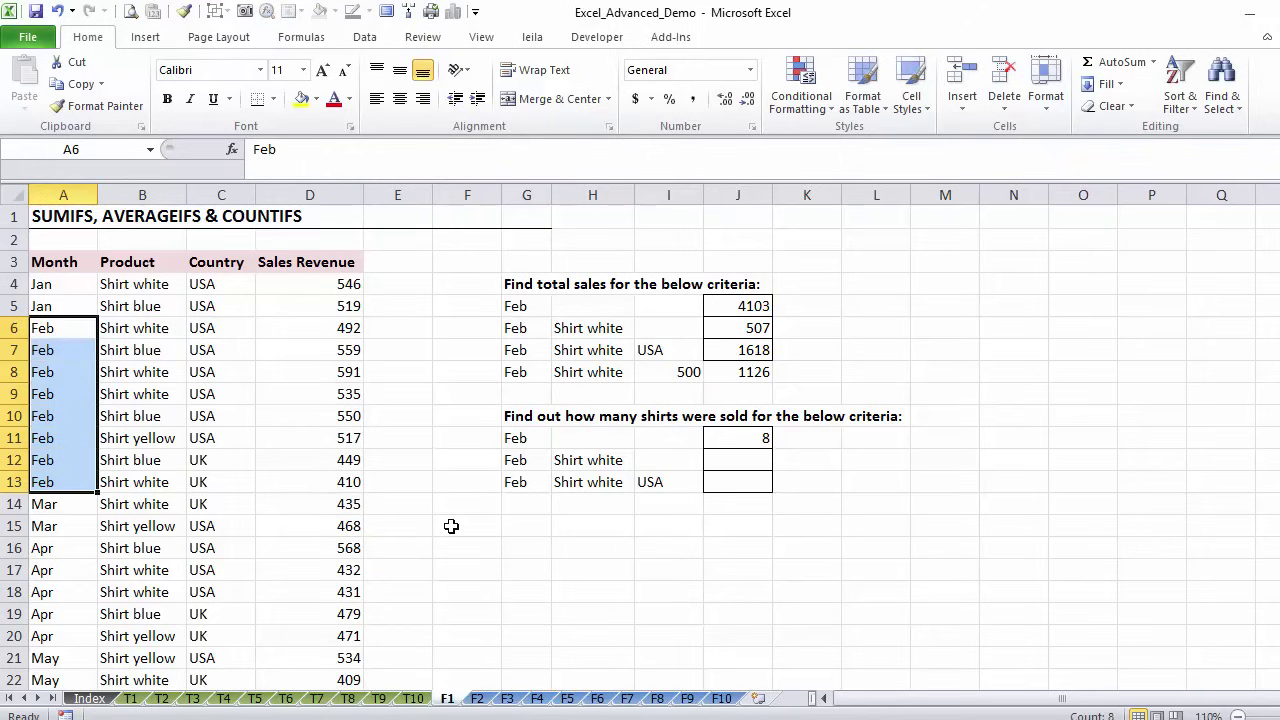
Enter =COUNTIFS(A4:A22,G12,B4:B22,H12) in J12 to count Feb Shirt white sales
left_click(726, 460)
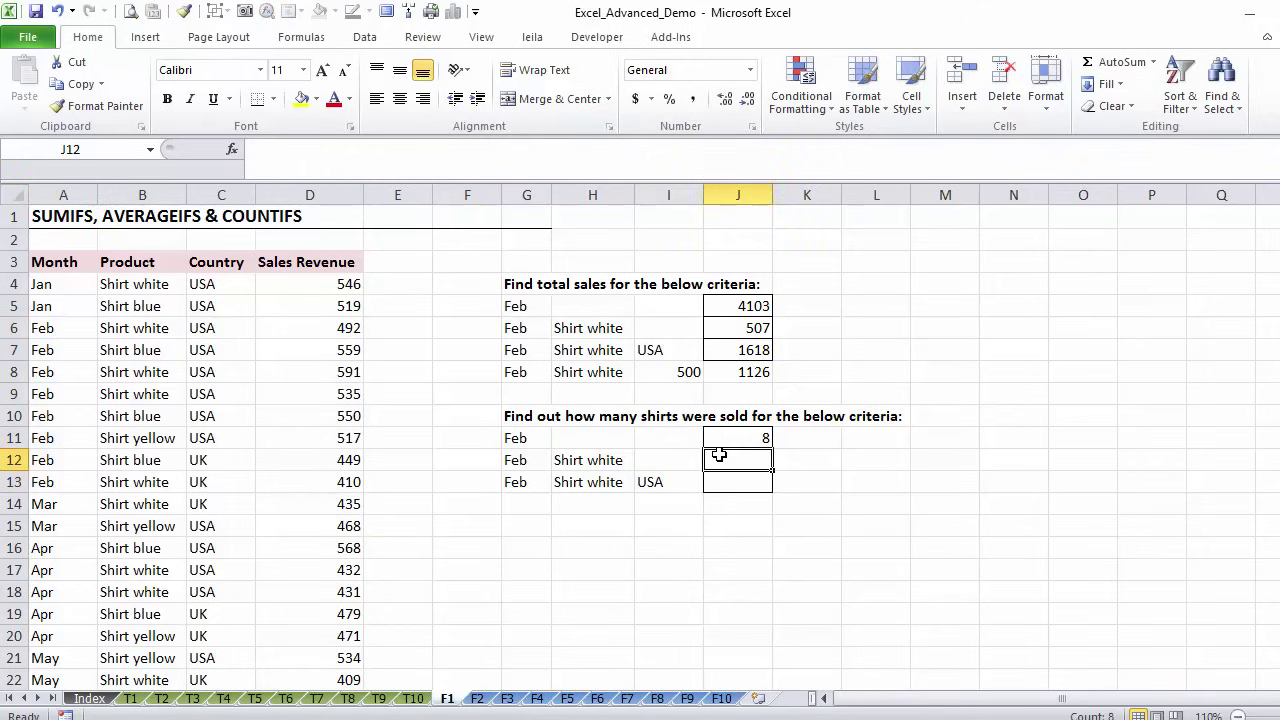
type("=coun")
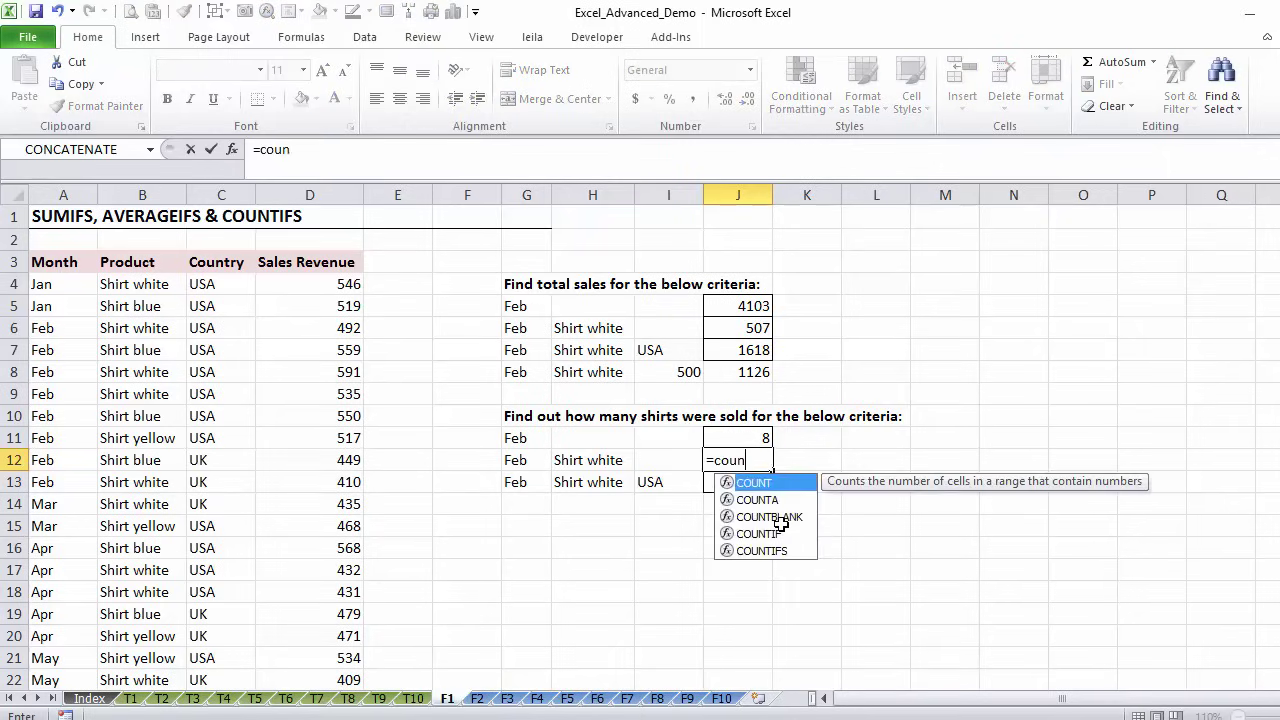
type("tifs")
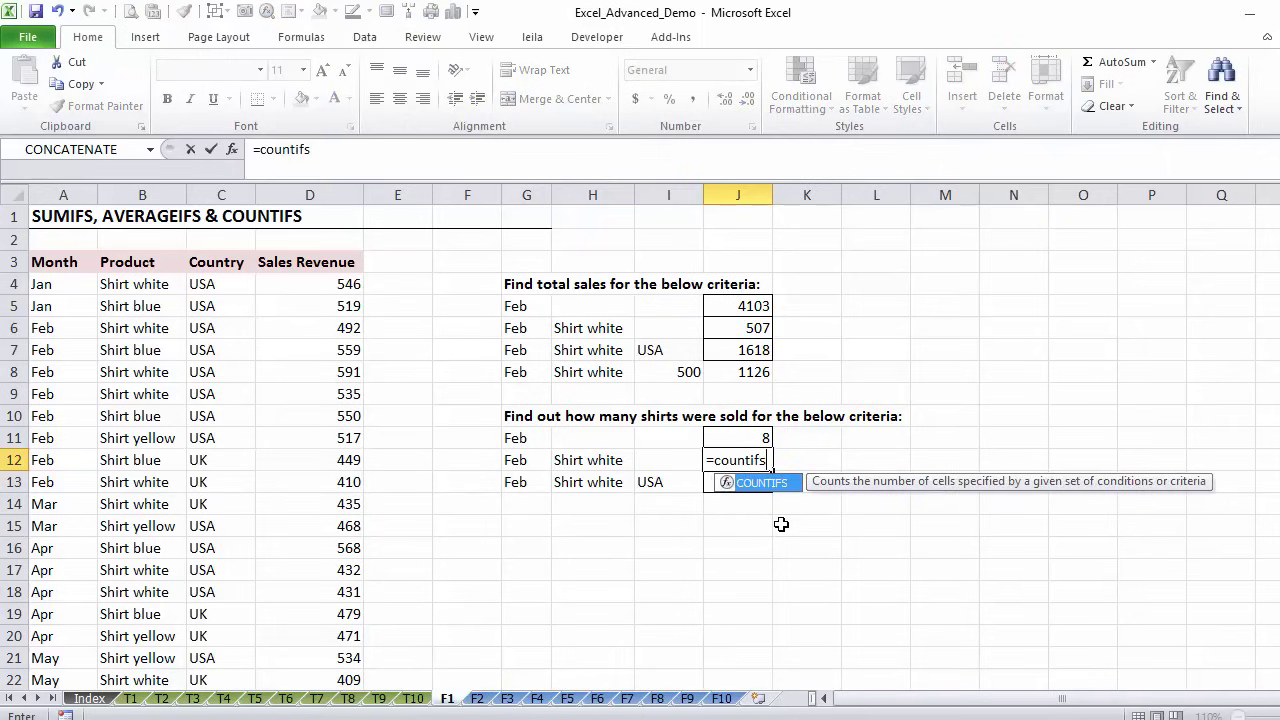
type("(")
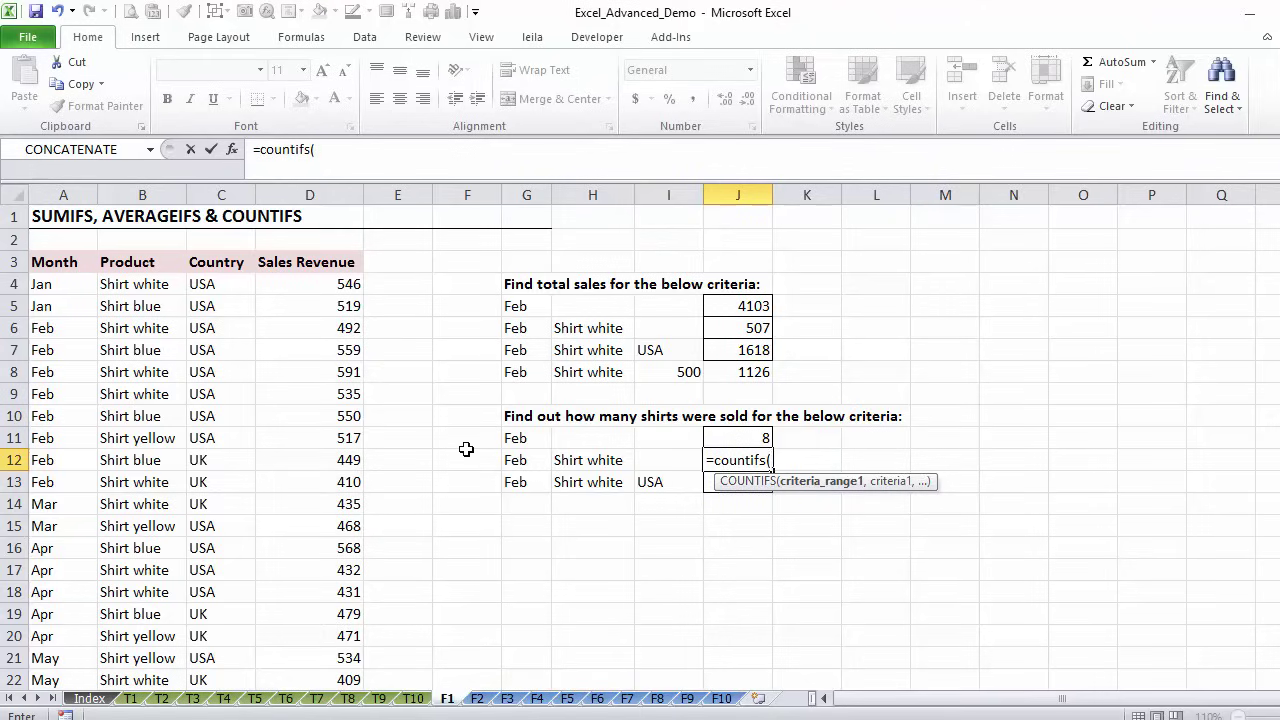
left_click(55, 288)
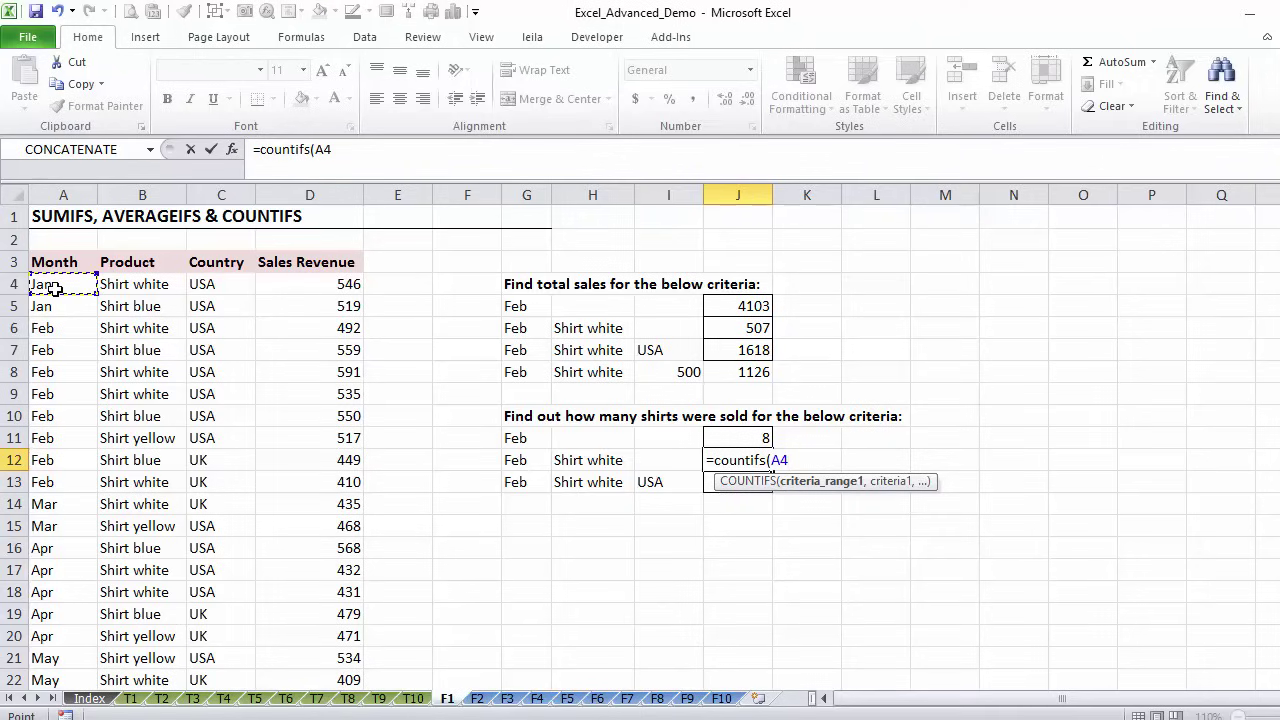
key("ctrl+shift+Down")
type(":A22,")
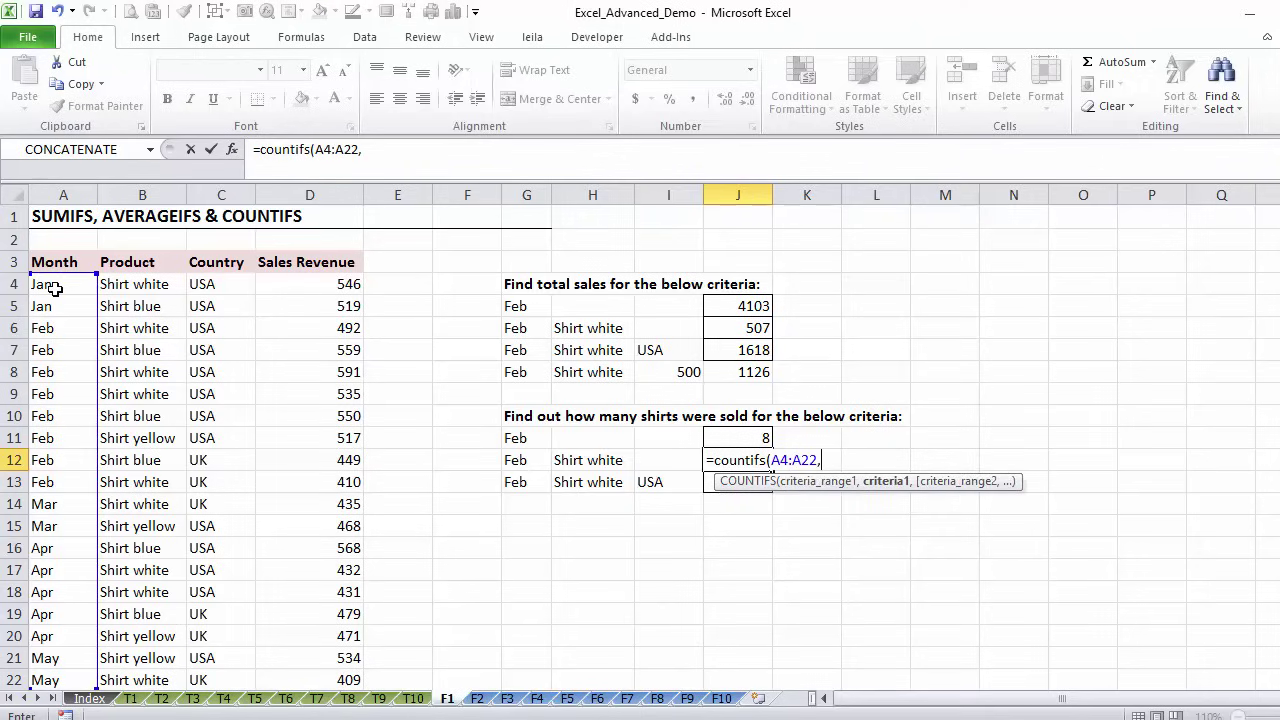
left_click(520, 459)
type(",")
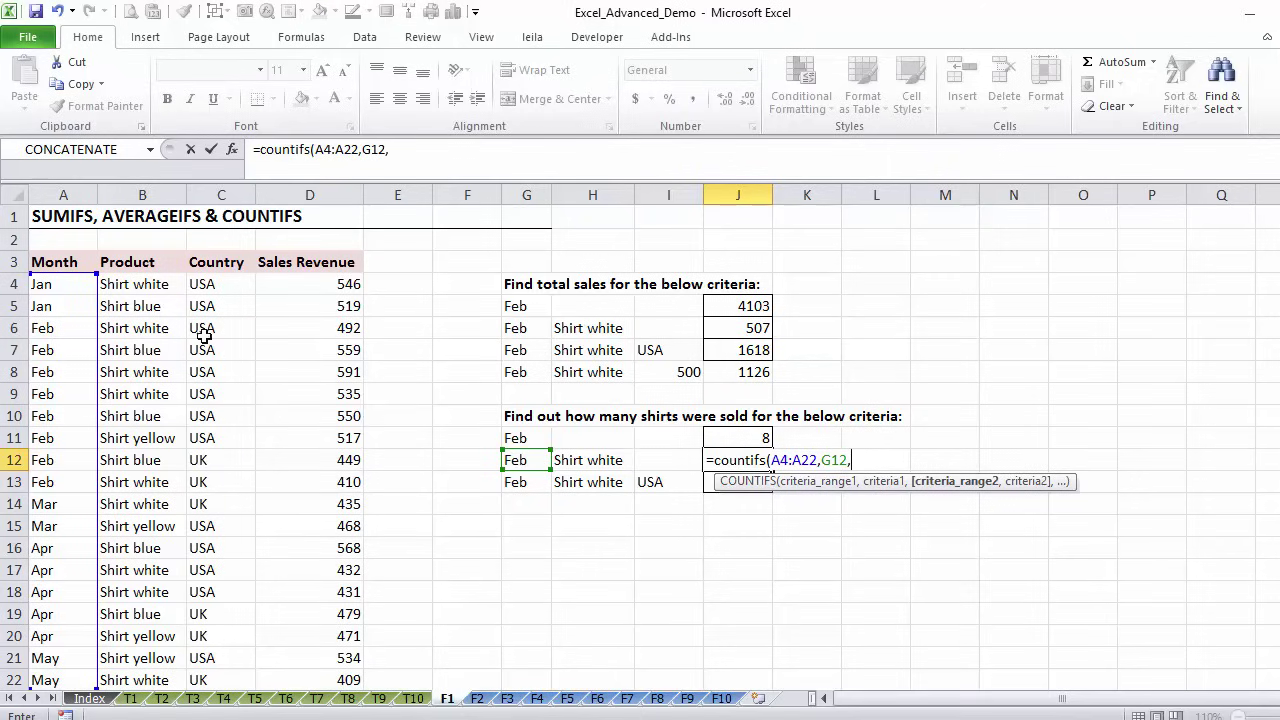
left_click(160, 288)
key("ctrl+shift+Down")
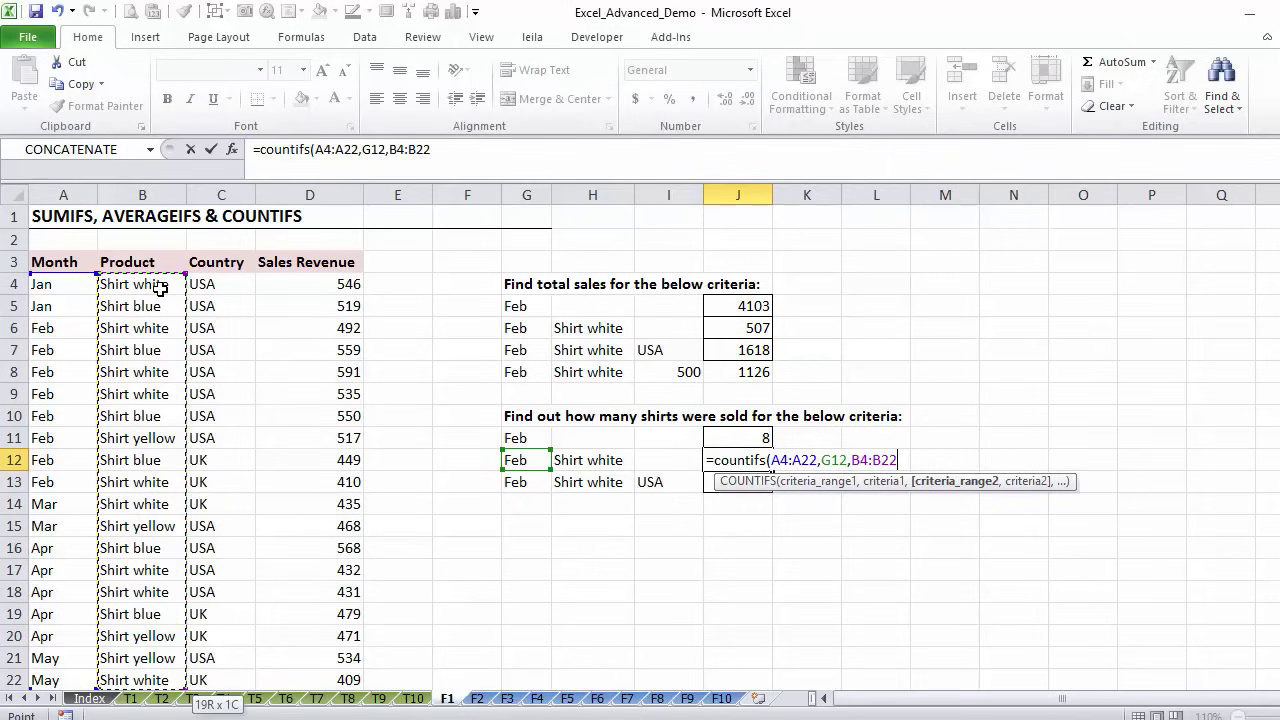
type(",")
left_click(577, 460)
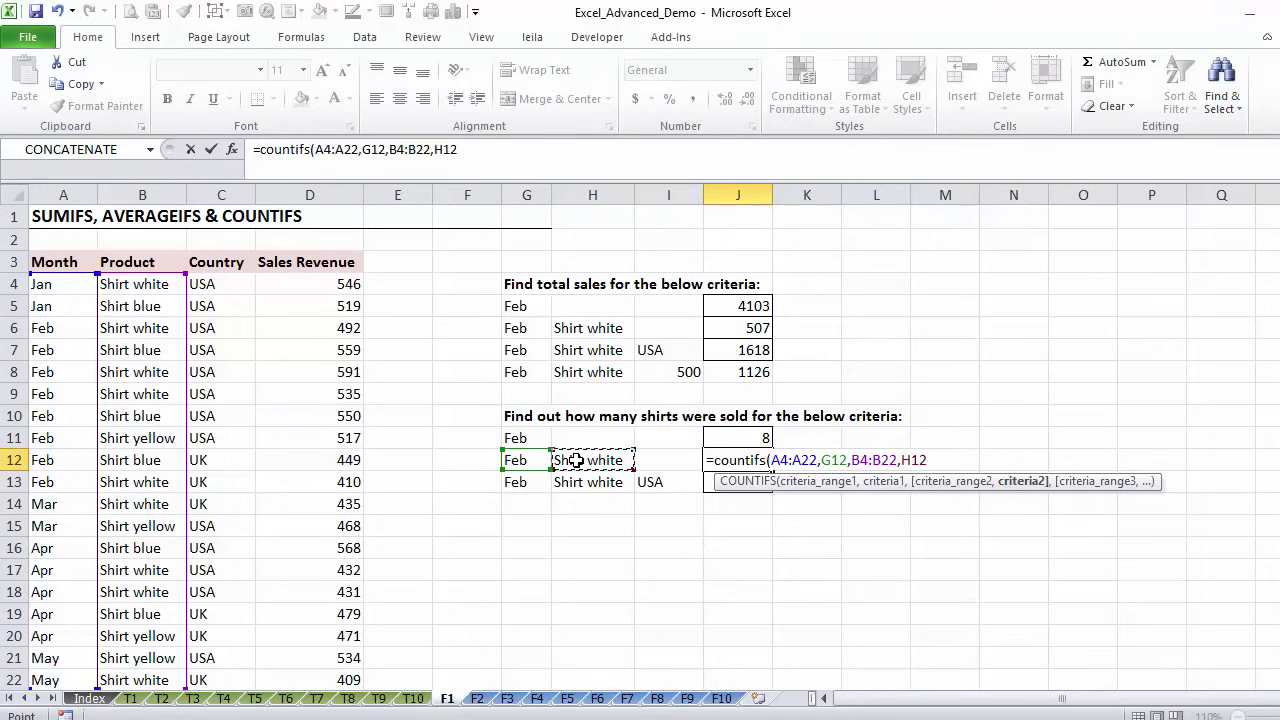
type(")")
key("ctrl+Return")
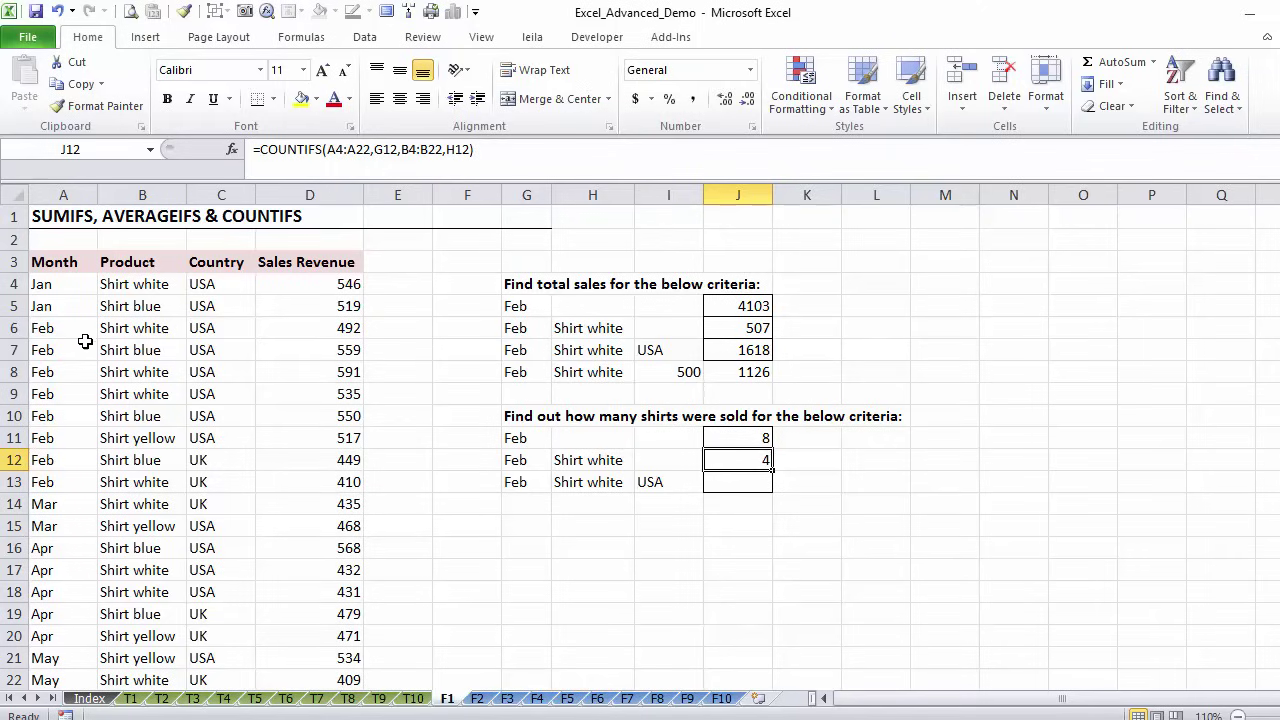
Highlight the matching Feb Shirt white rows to confirm the count of 4
left_click(155, 330)
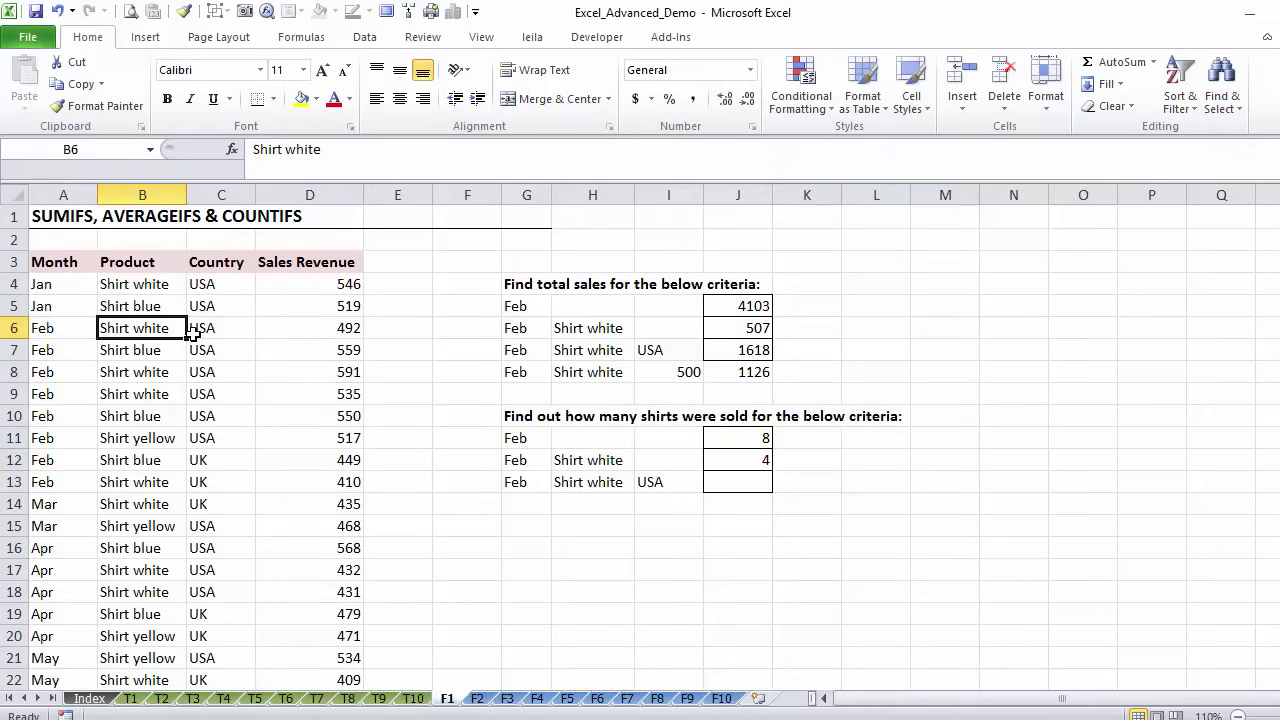
left_click(136, 375, "ctrl")
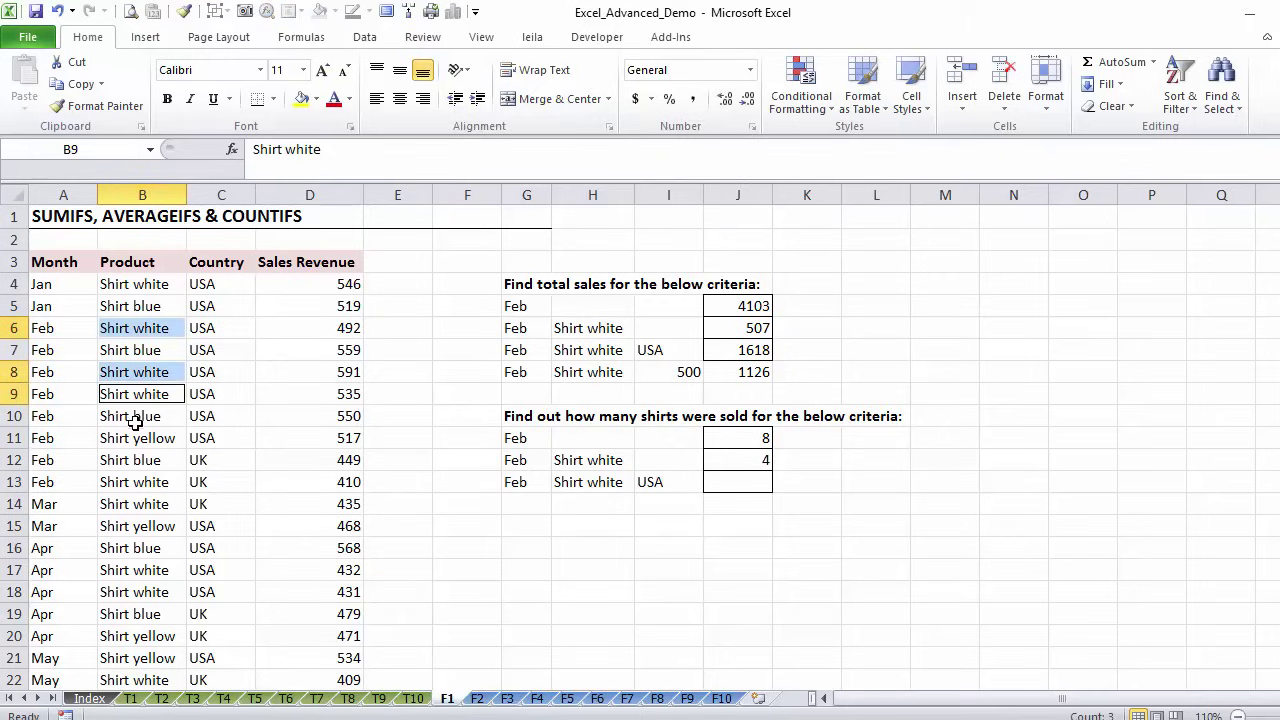
left_click(138, 481, "ctrl")
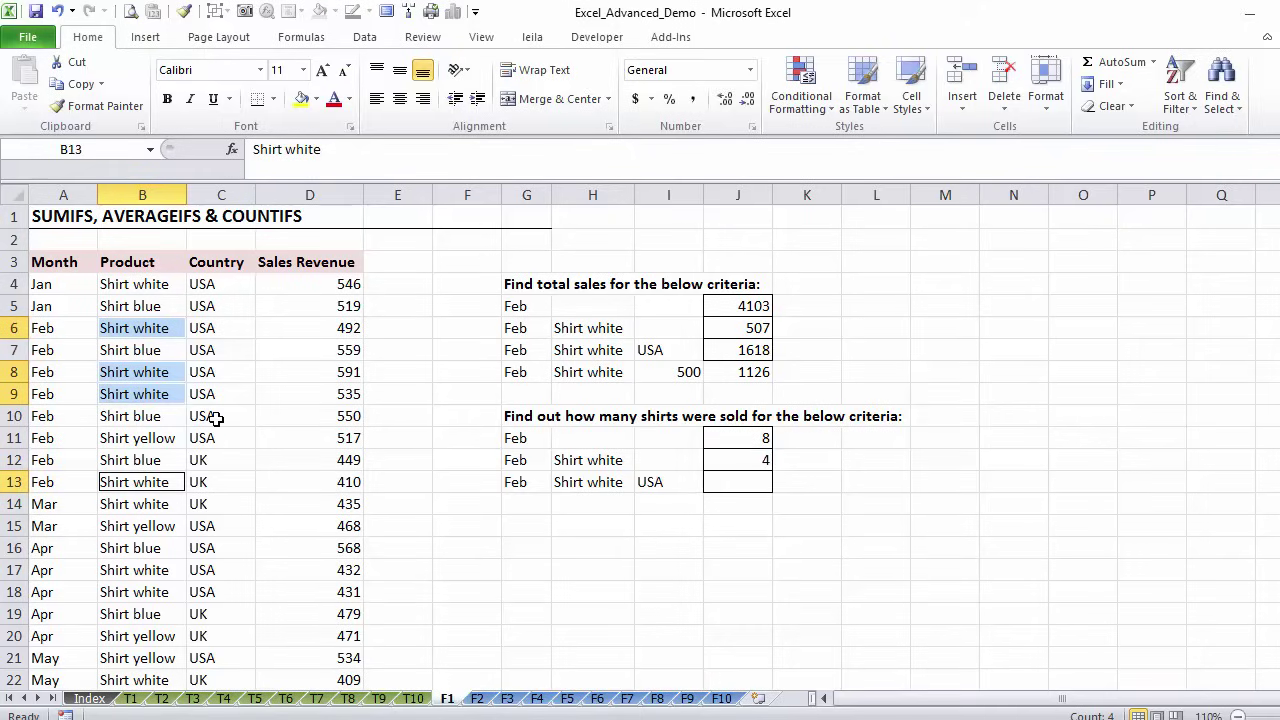
left_click(728, 485)
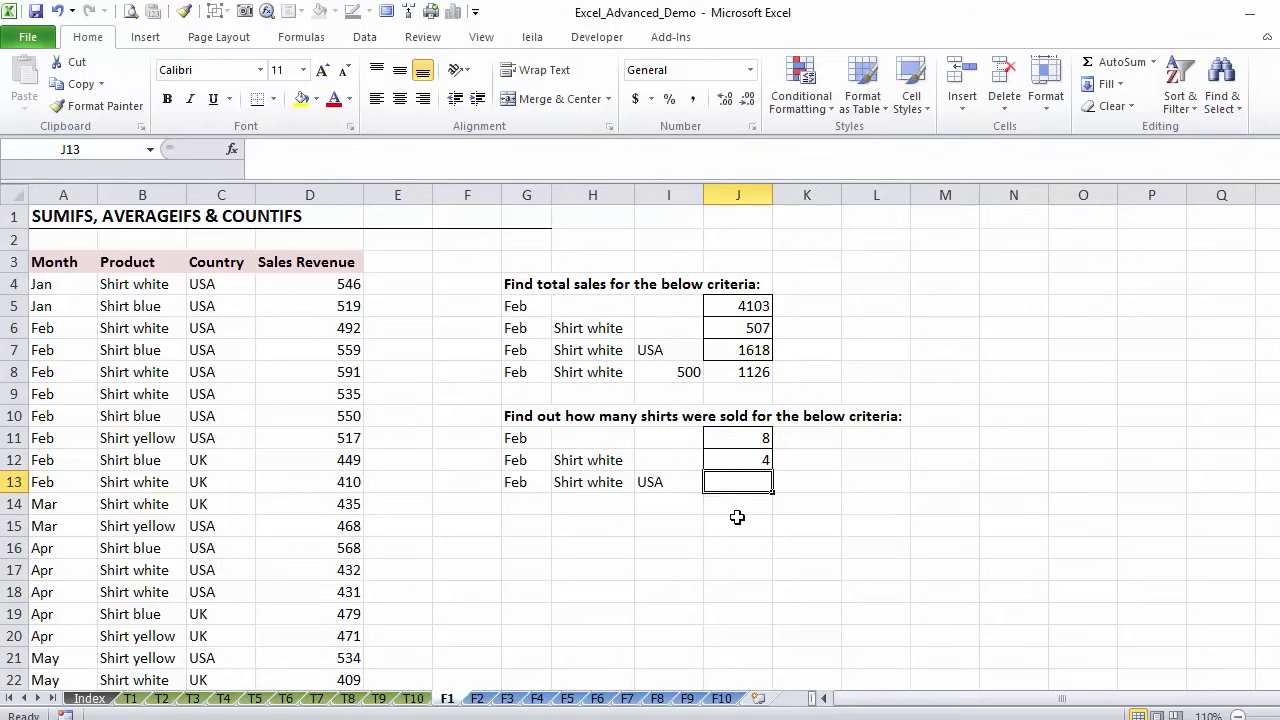
Start a COUNTIFS in J13 with Month A4:A22 = G13 and Product B4:B22 = H13
type("=countifs")
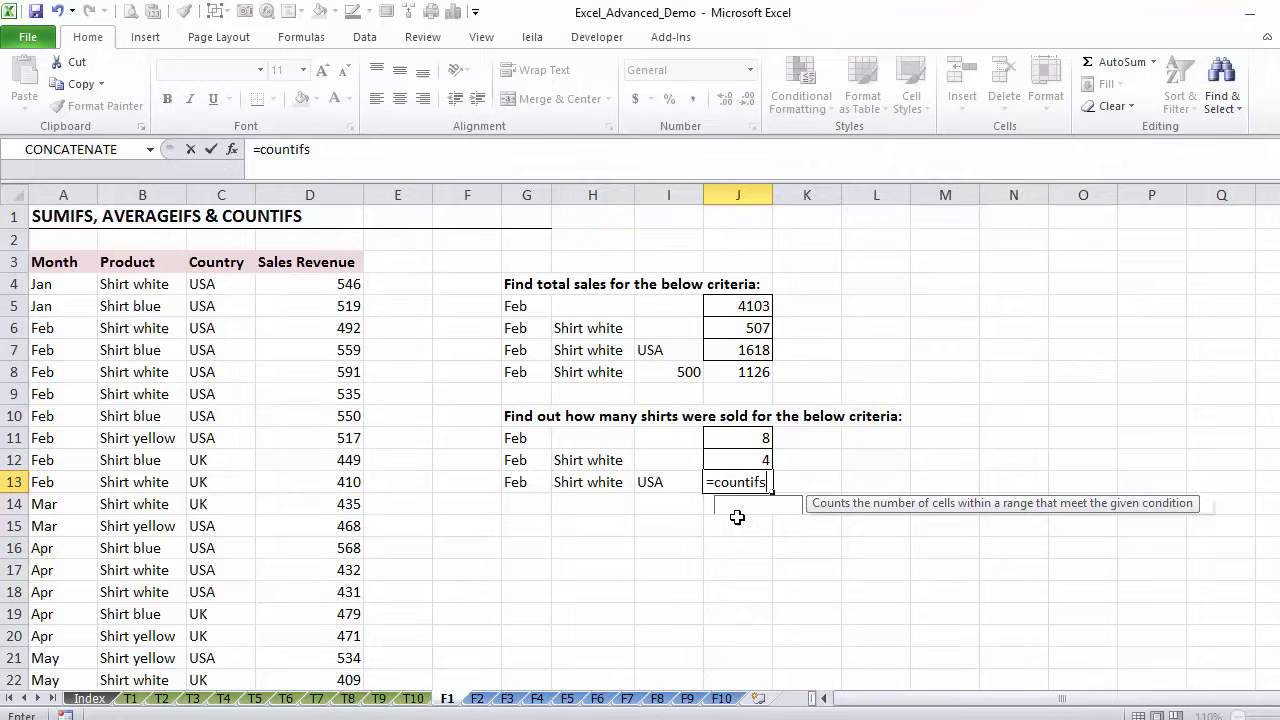
type("(")
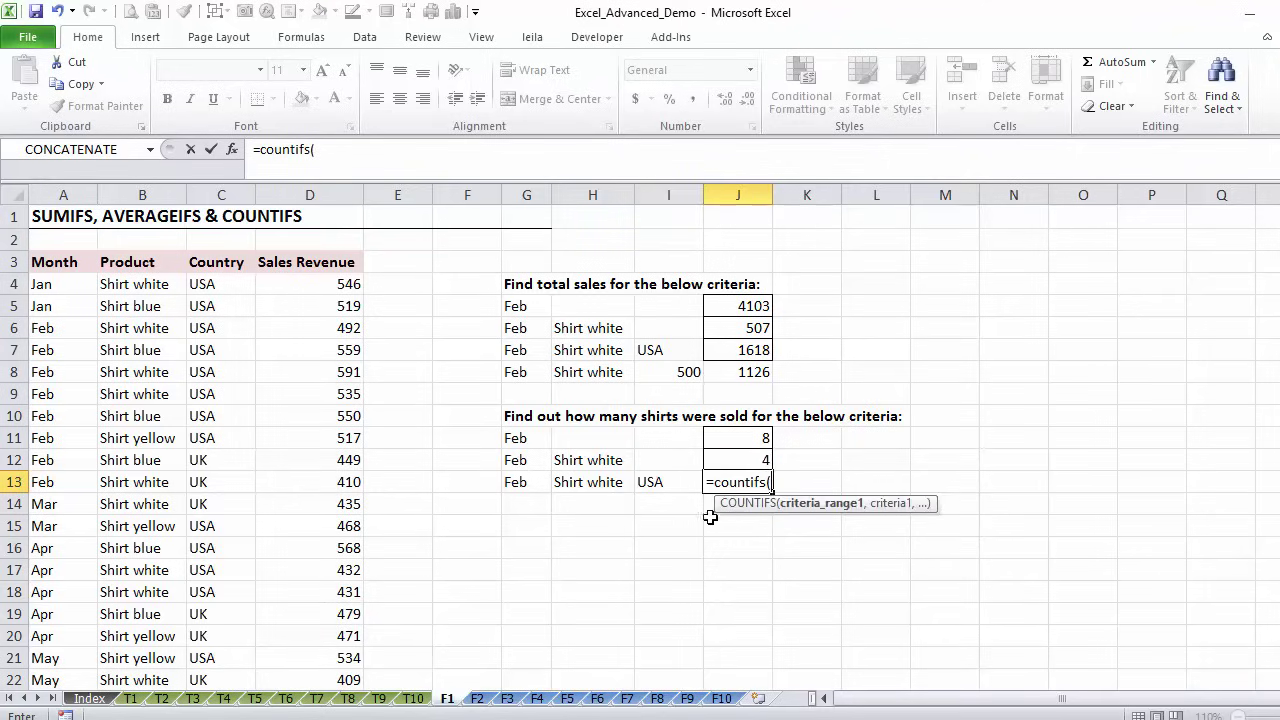
left_click(78, 284)
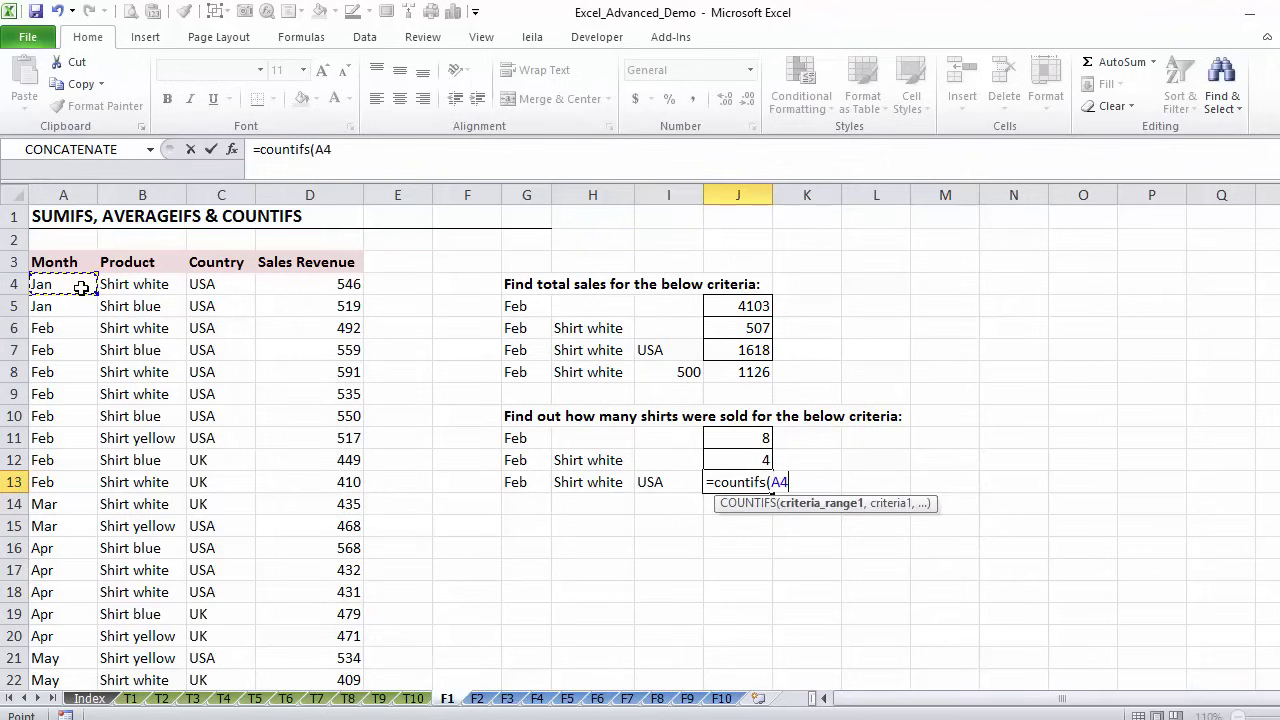
key("ctrl+shift+Down")
type(":A22,")
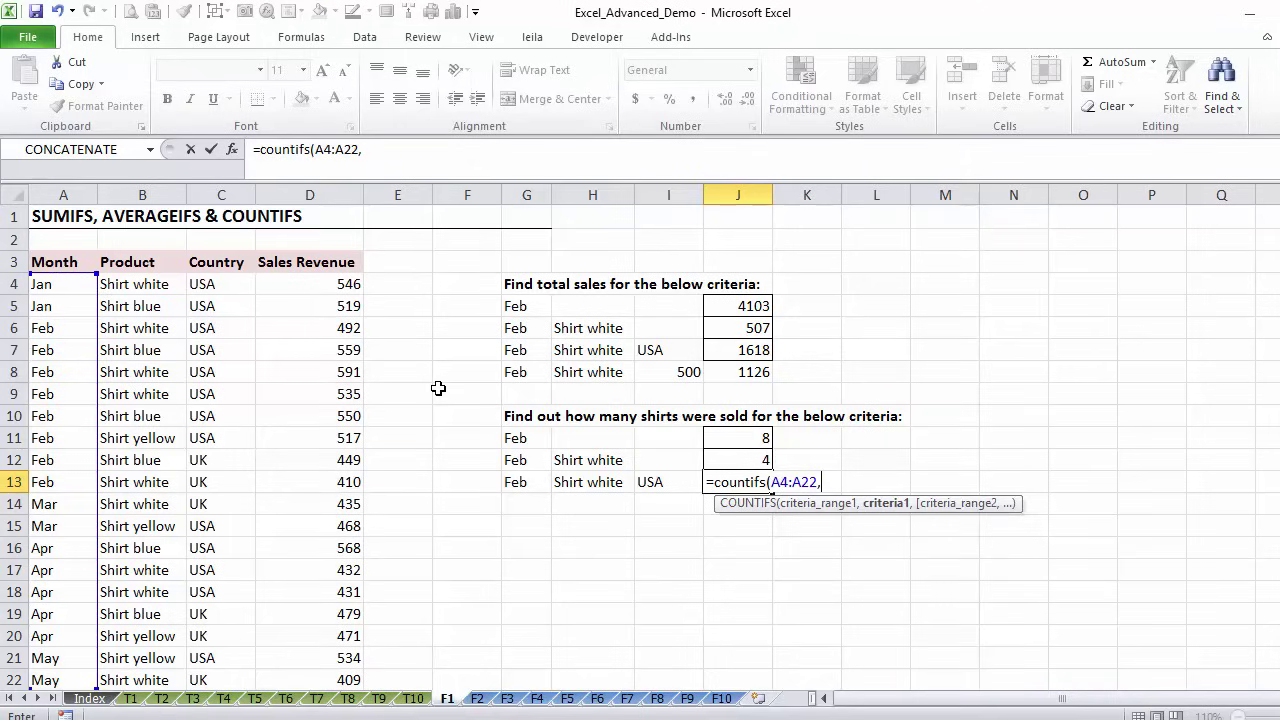
left_click(527, 481)
type(",")
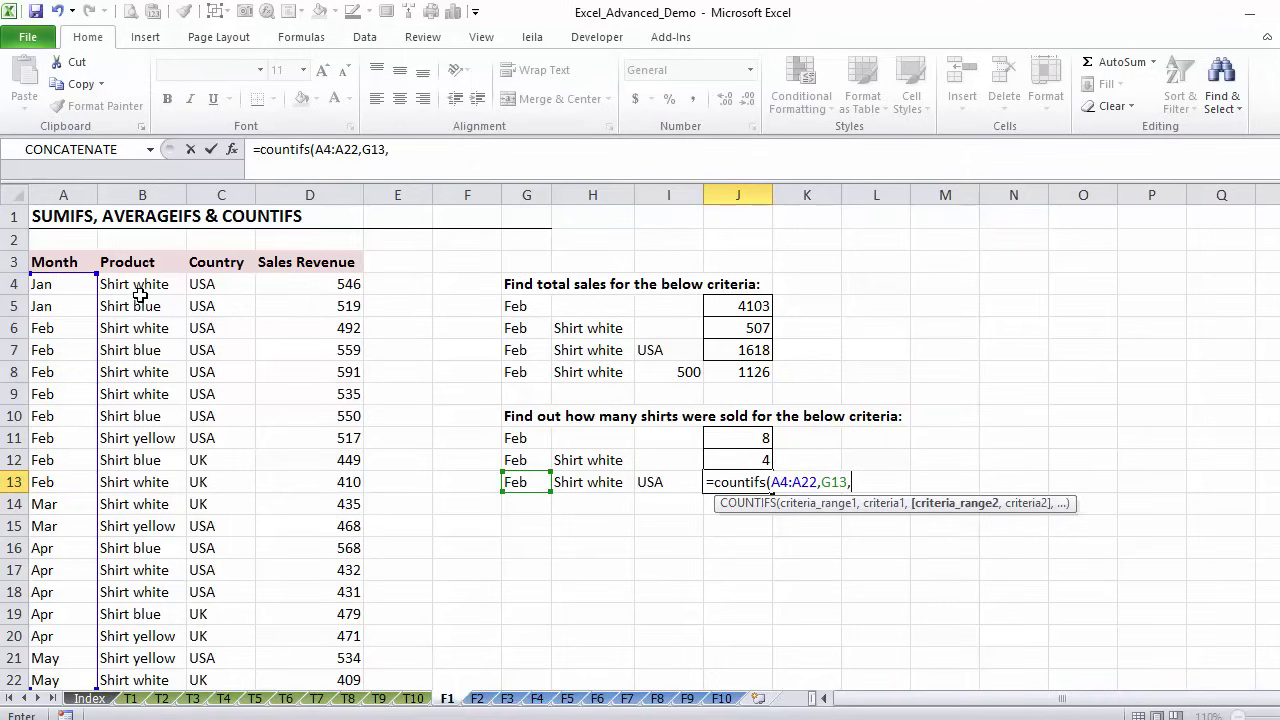
left_click(141, 286)
key("ctrl+shift+Down")
type(",")
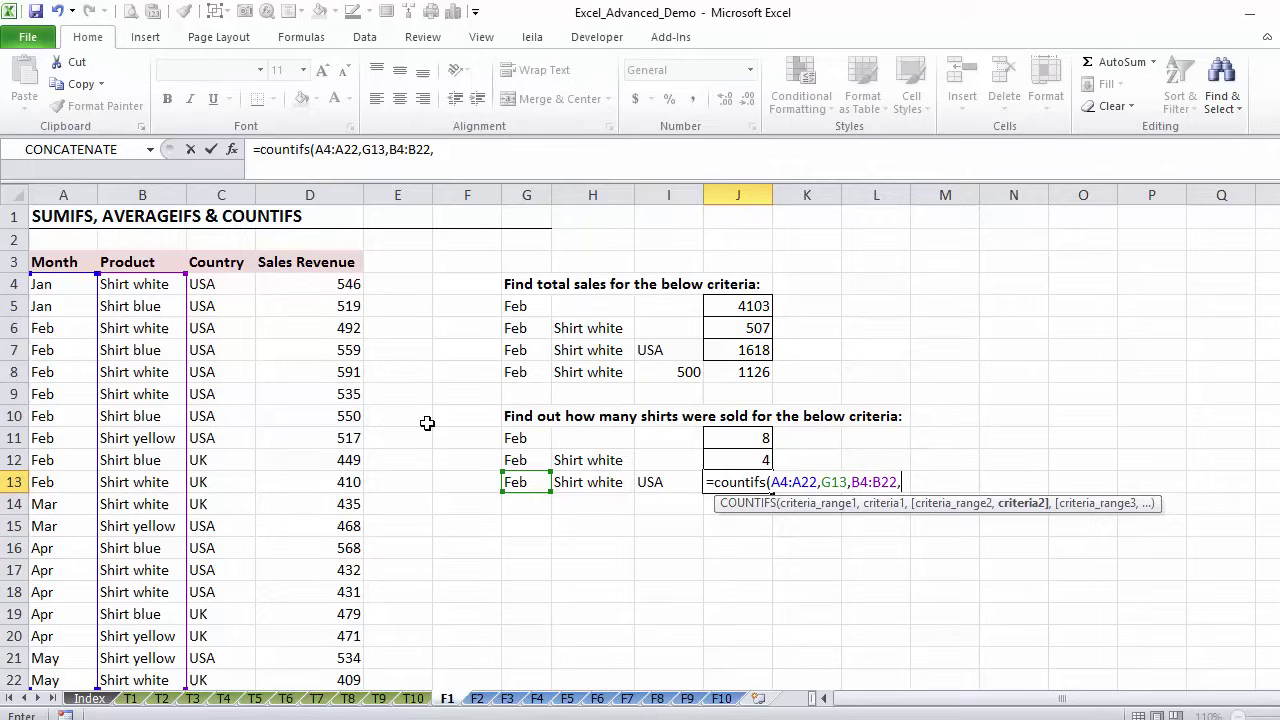
left_click(593, 485)
Add Country C4:C22 = I13 as the third criterion and commit the formula
type(",")
left_click(197, 287)
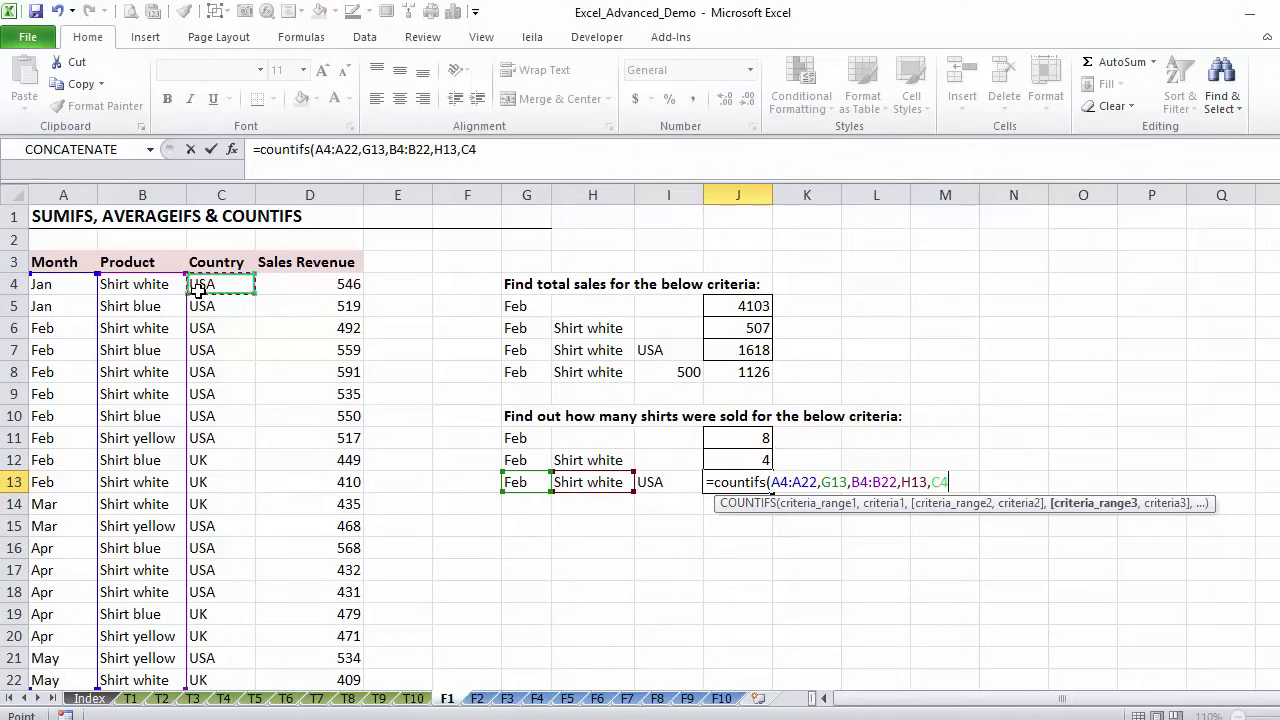
key("ctrl+shift+Down")
type(":C22,")
left_click(660, 483)
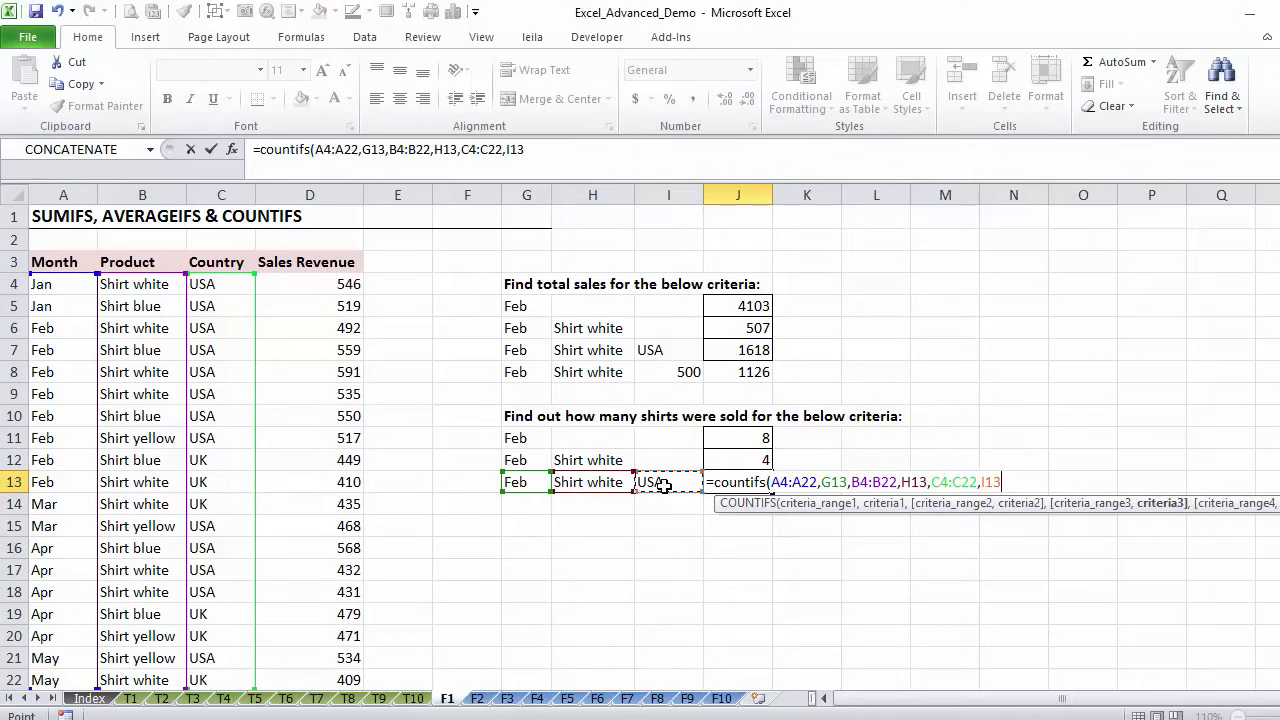
type(")")
key("ctrl+Return")
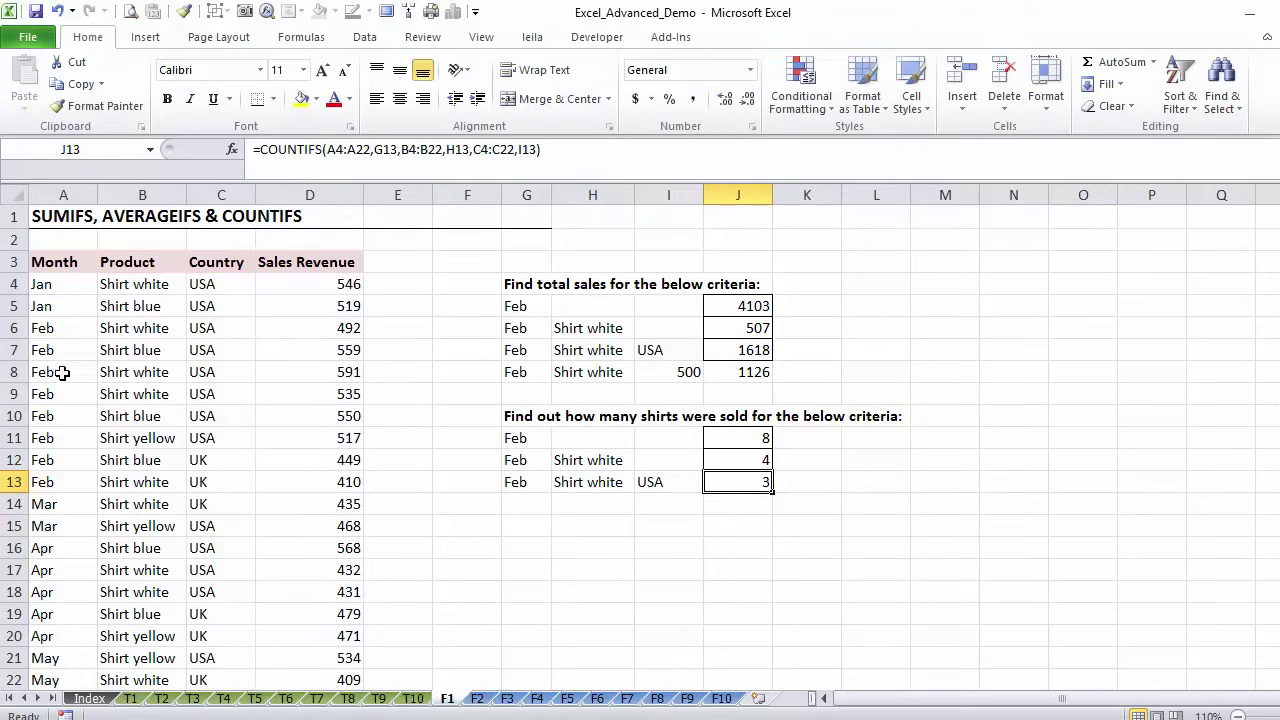
Highlight the three matching Feb Shirt white USA rows to verify the count of 3
left_click(232, 372)
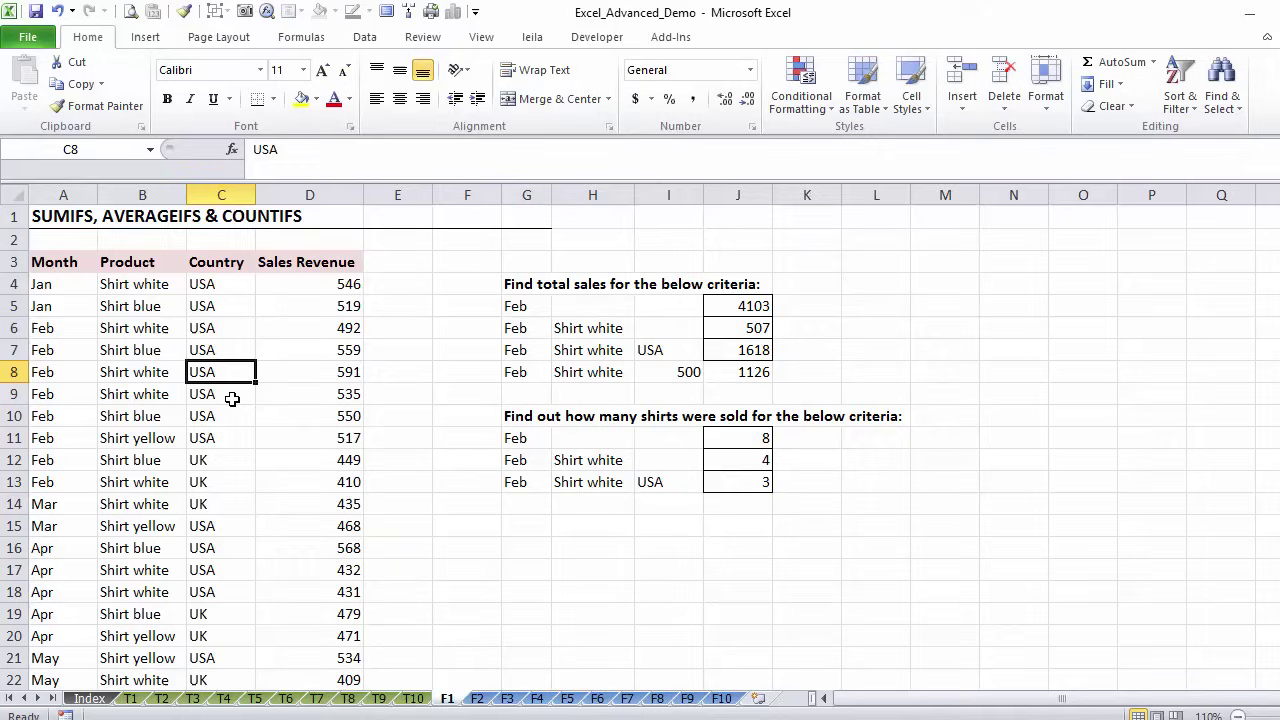
left_click(230, 395, "ctrl")
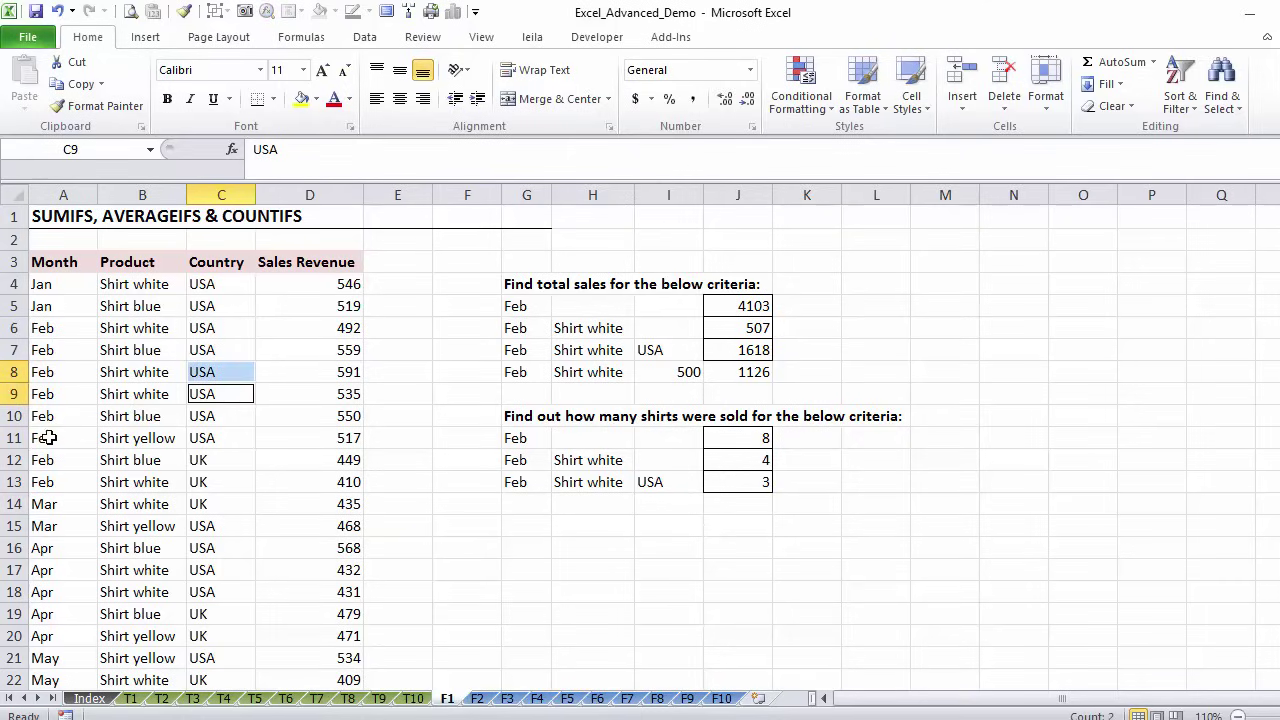
left_click(218, 328, "ctrl")
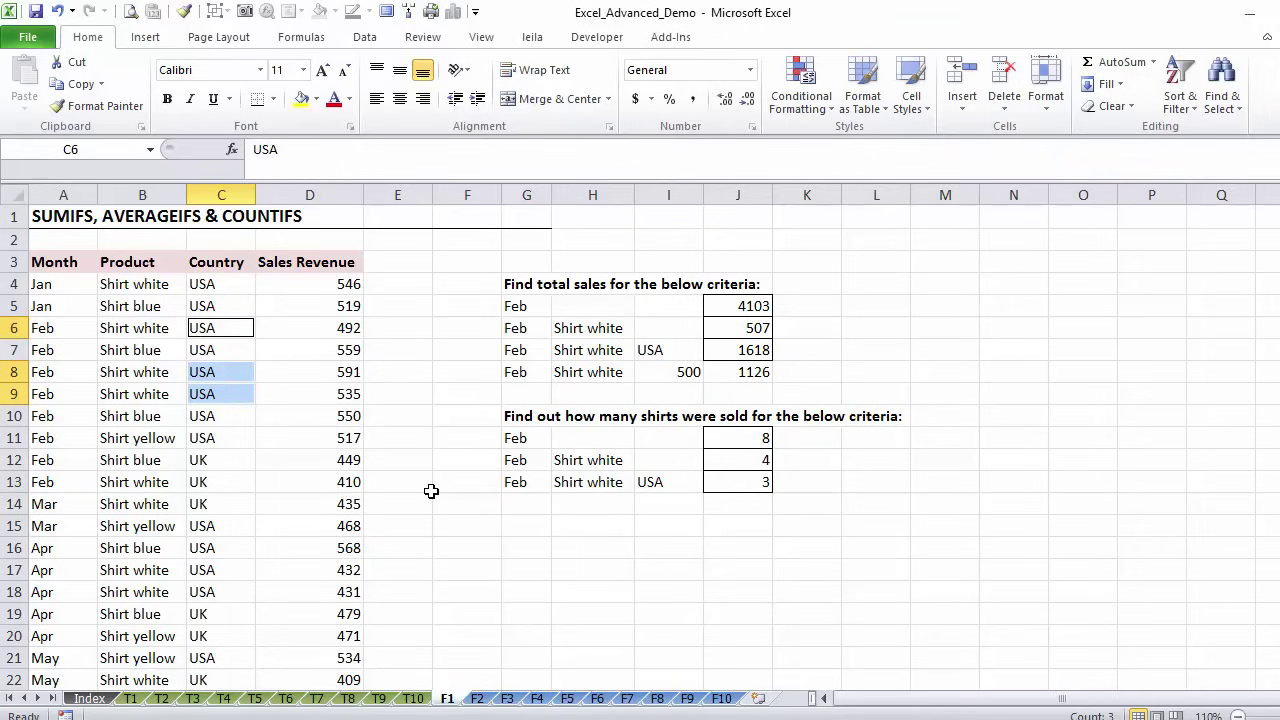
Add a test row Feb, shirt white, usa, 10000 in row 23 below the data
key("ctrl+End")
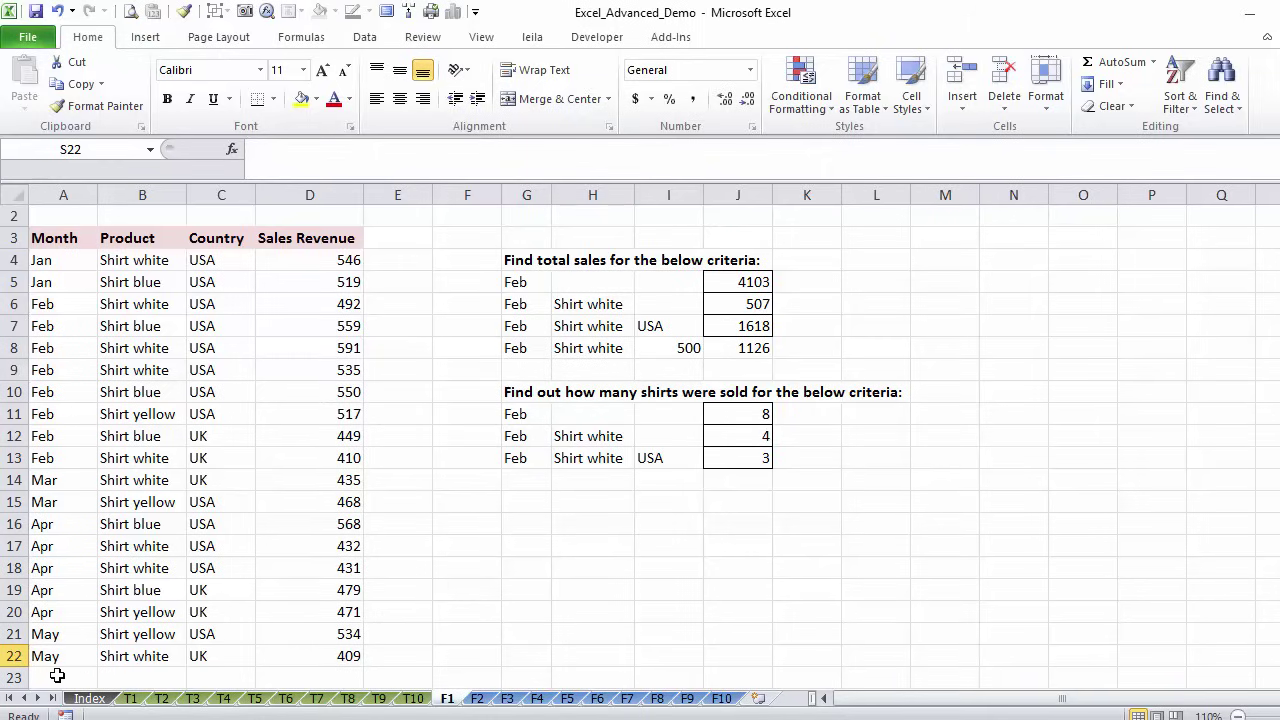
left_click(57, 676)
type("Feb")
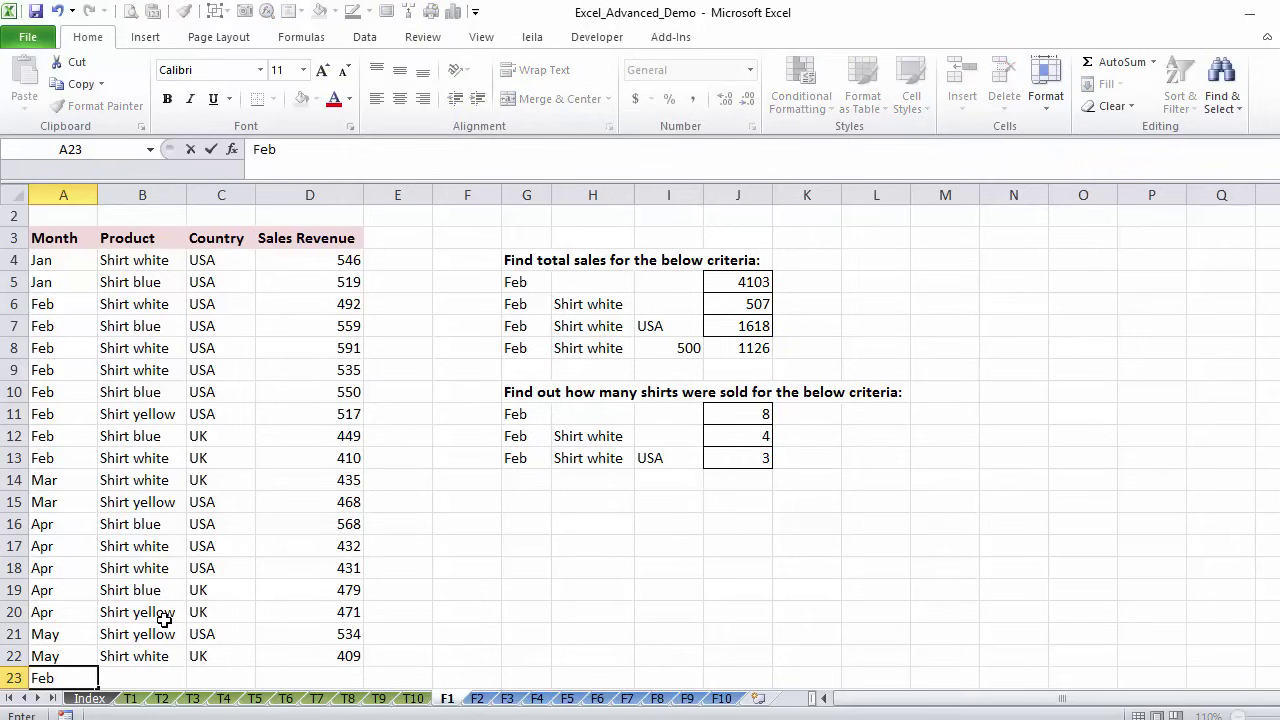
key("Tab")
type("hirt wh")
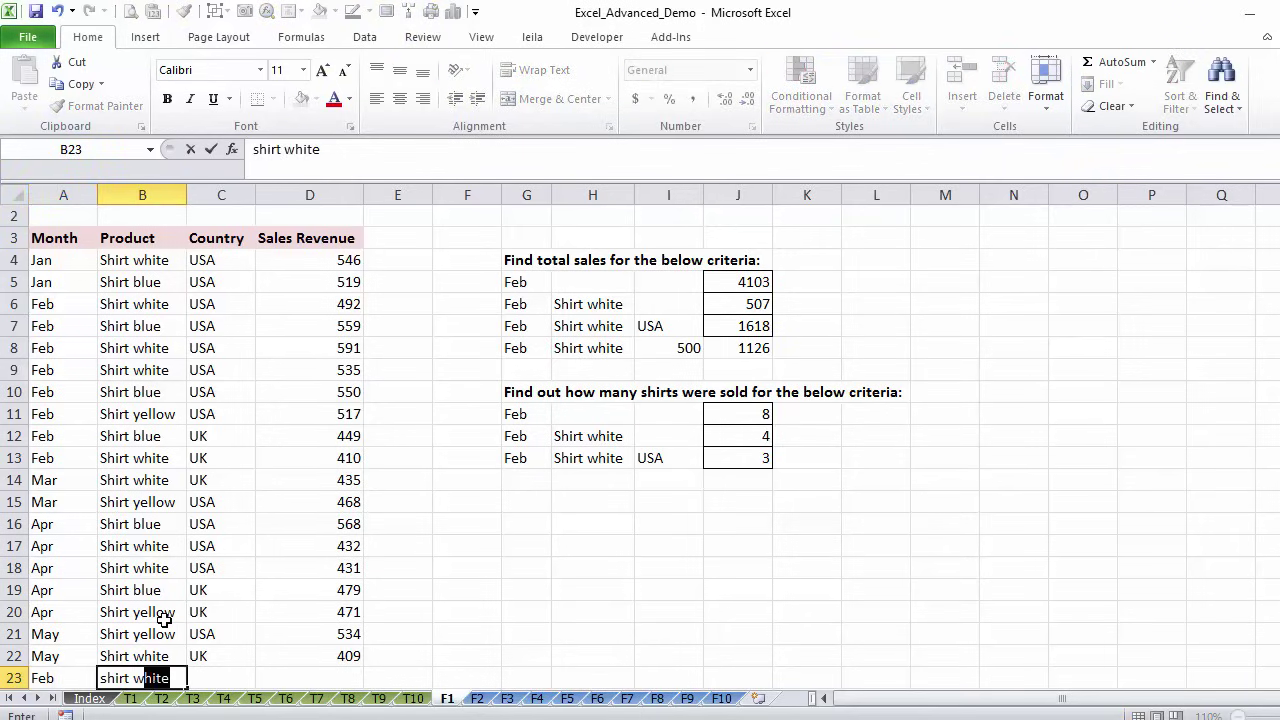
type("ite")
key("ctrl+Return")
key("Tab")
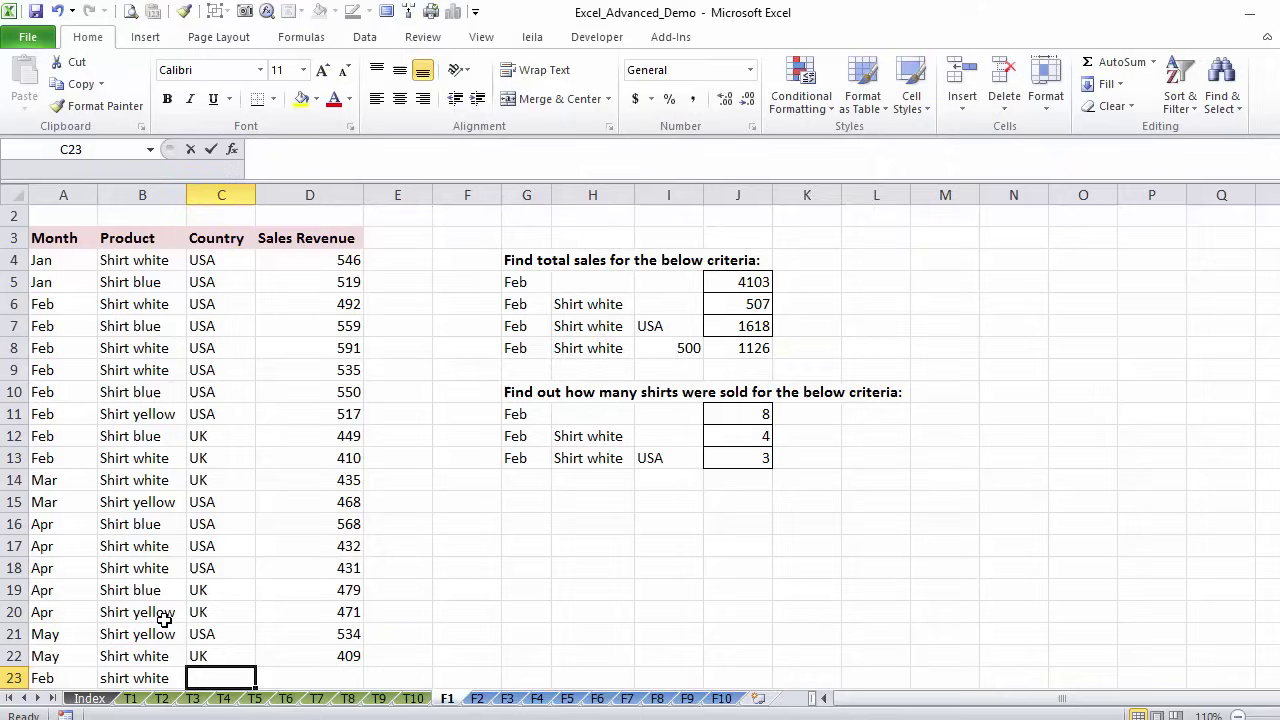
type("usa")
key("Tab")
type("100")
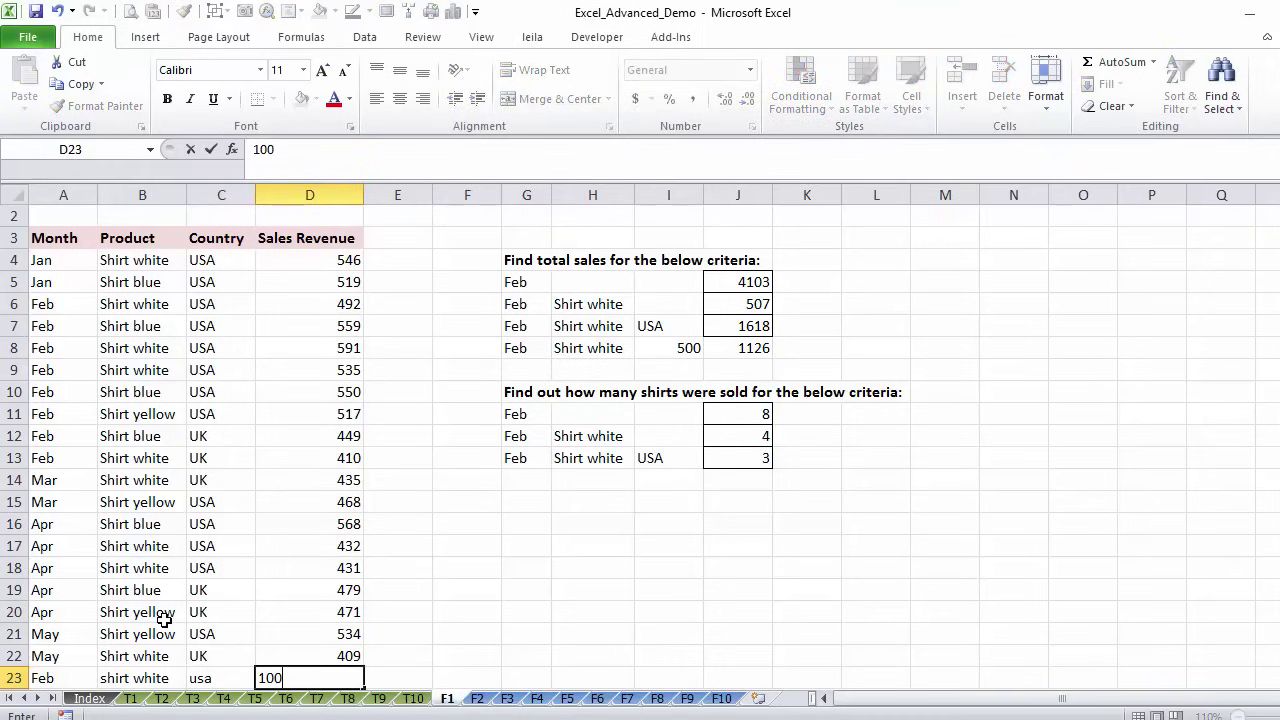
type("00")
key("ctrl+Return")
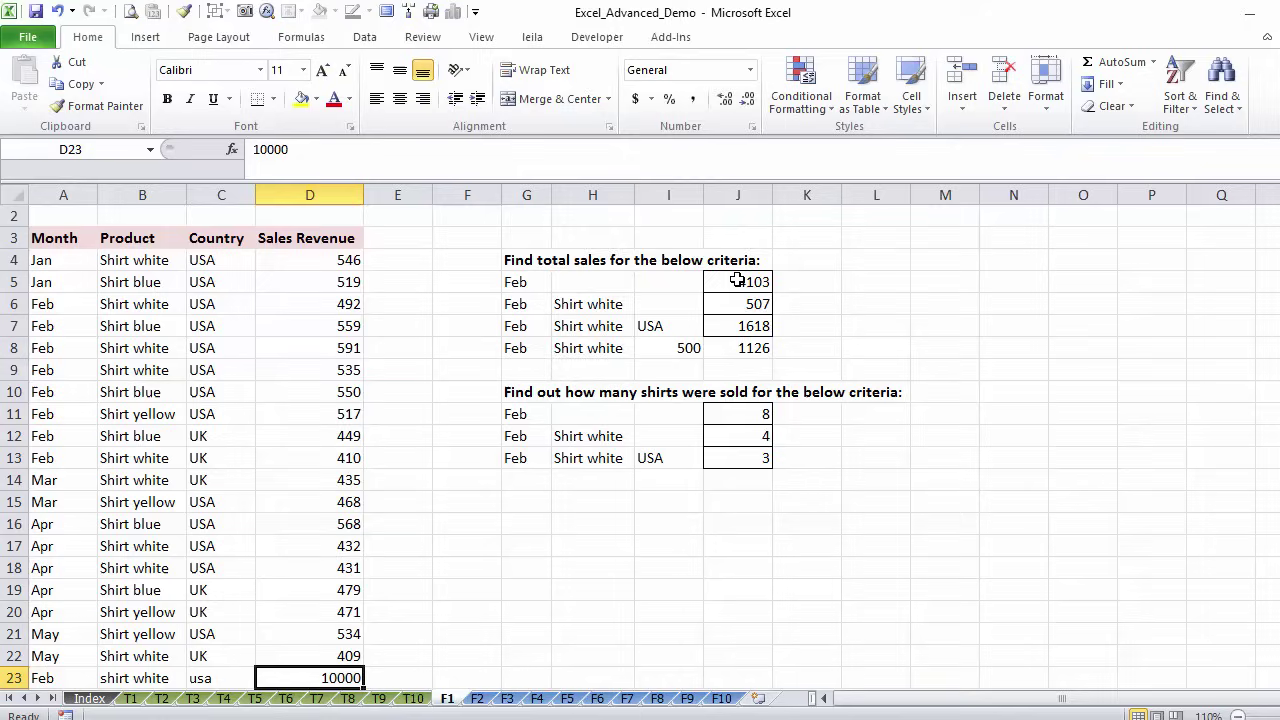
Inspect J5's Feb total formula to show its range still ends at row 22
left_click(740, 284)
left_click(472, 156)
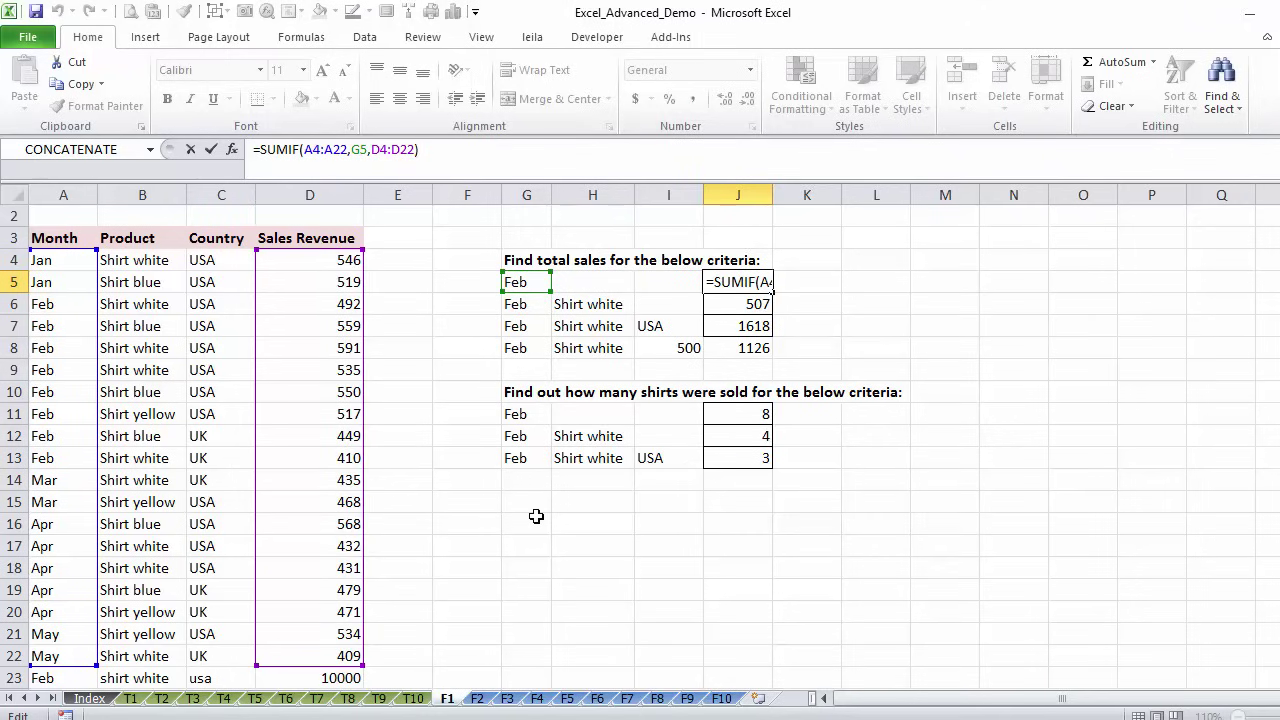
key("Escape")
Clear the test row 23 and convert A3:D22 into a table with headers
left_click_drag(288, 678, 74, 678)
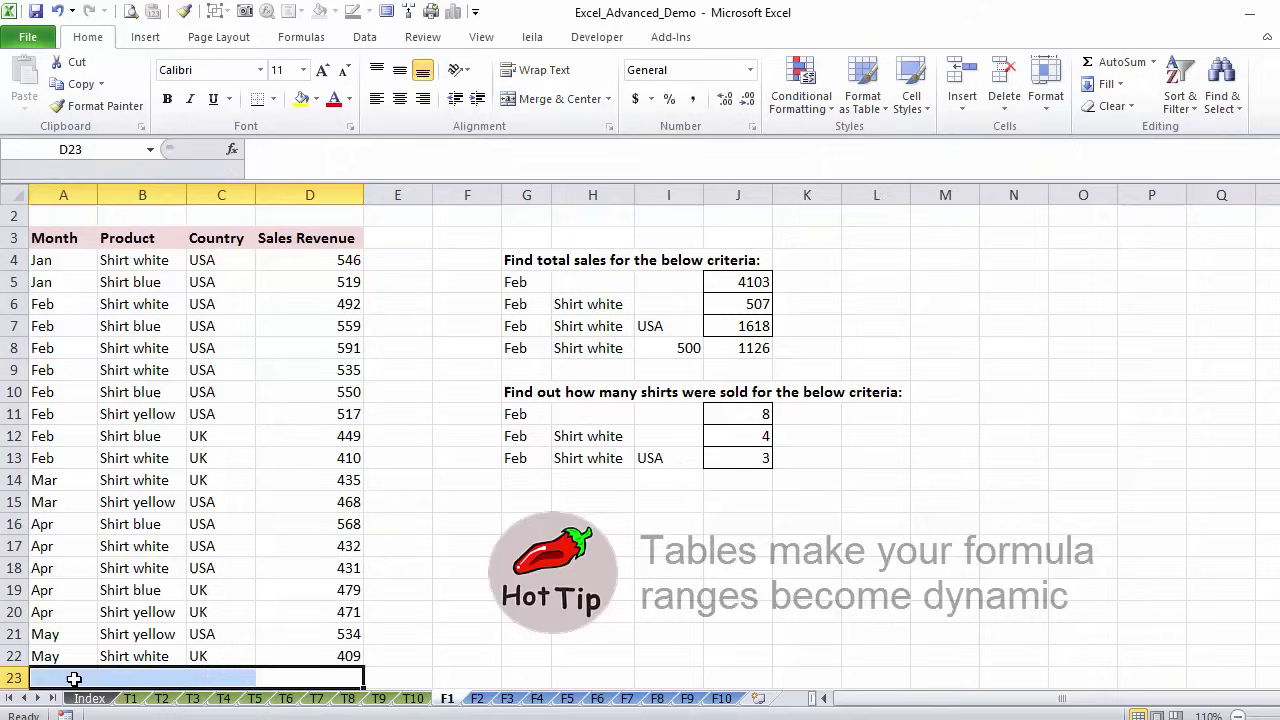
key("Delete")
key("Up")
key("Up")
key("Up")
key("Up")
key("Up")
key("Up")
key("Up")
key("Up")
key("Up")
key("Left")
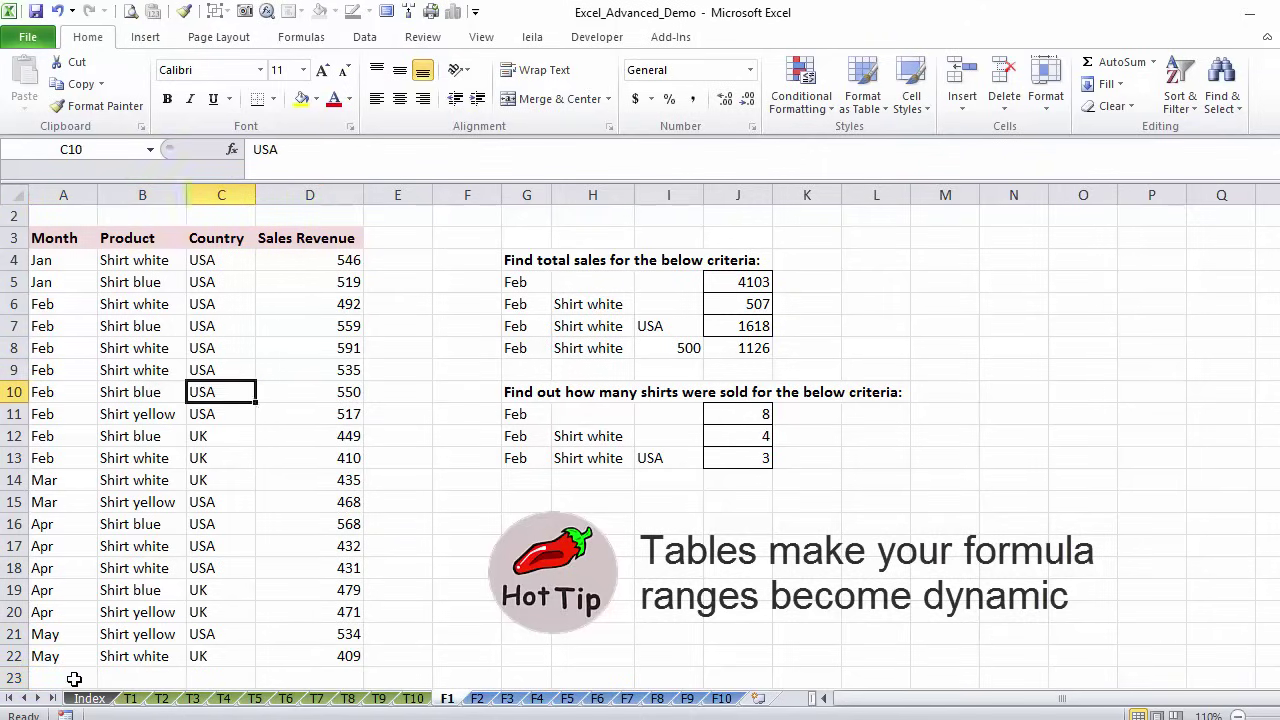
key("Left")
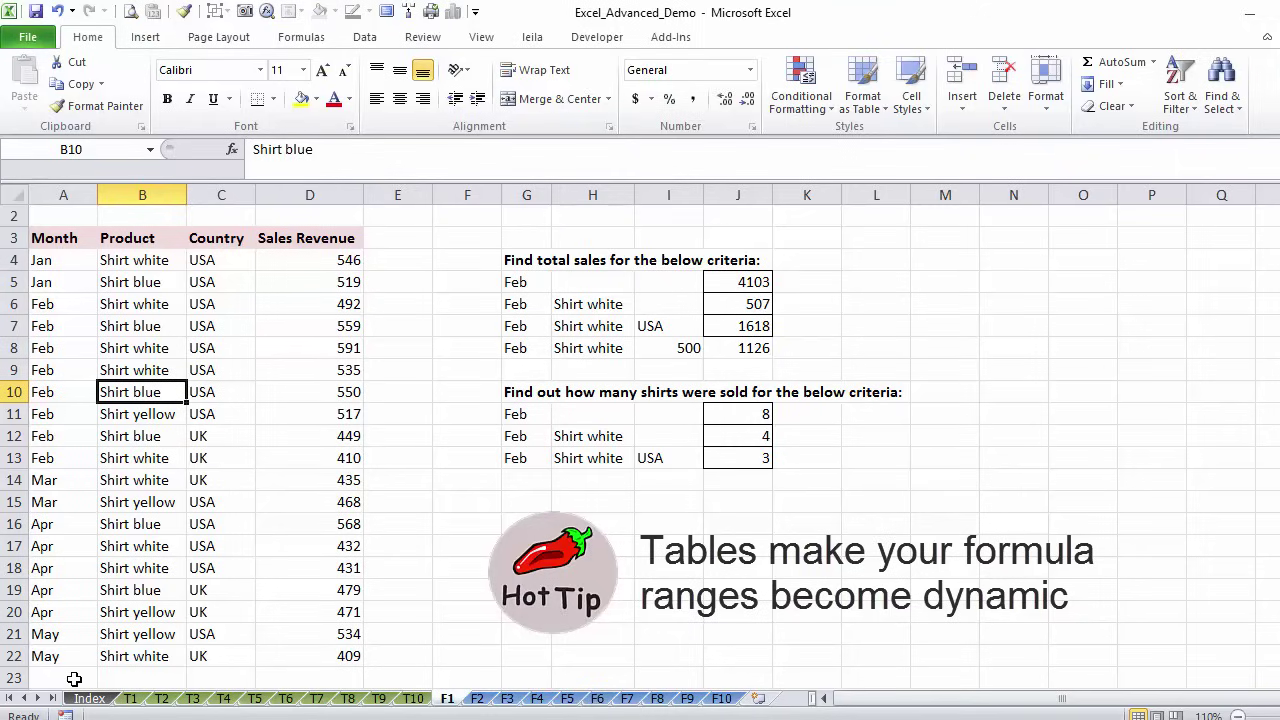
key("ctrl+t")
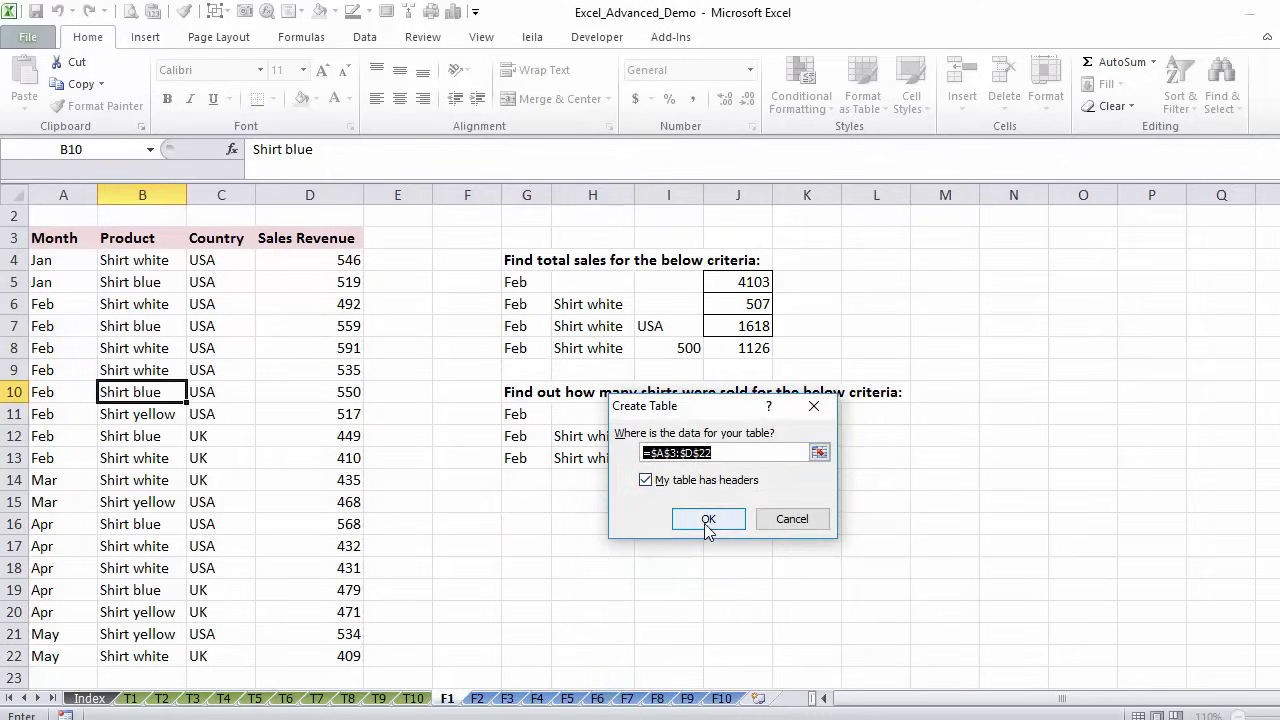
left_click(707, 519)
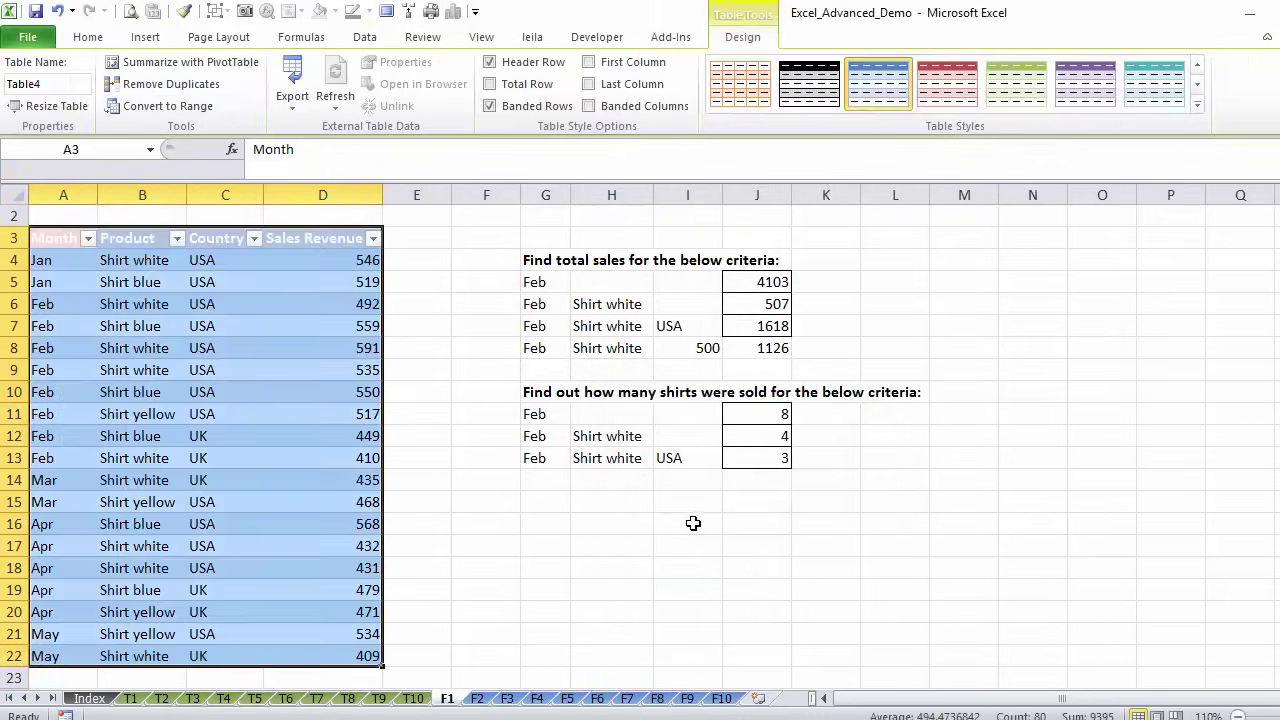
Append a Feb, shirt white, usa, 10000 row directly below the table so it expands
left_click(265, 530)
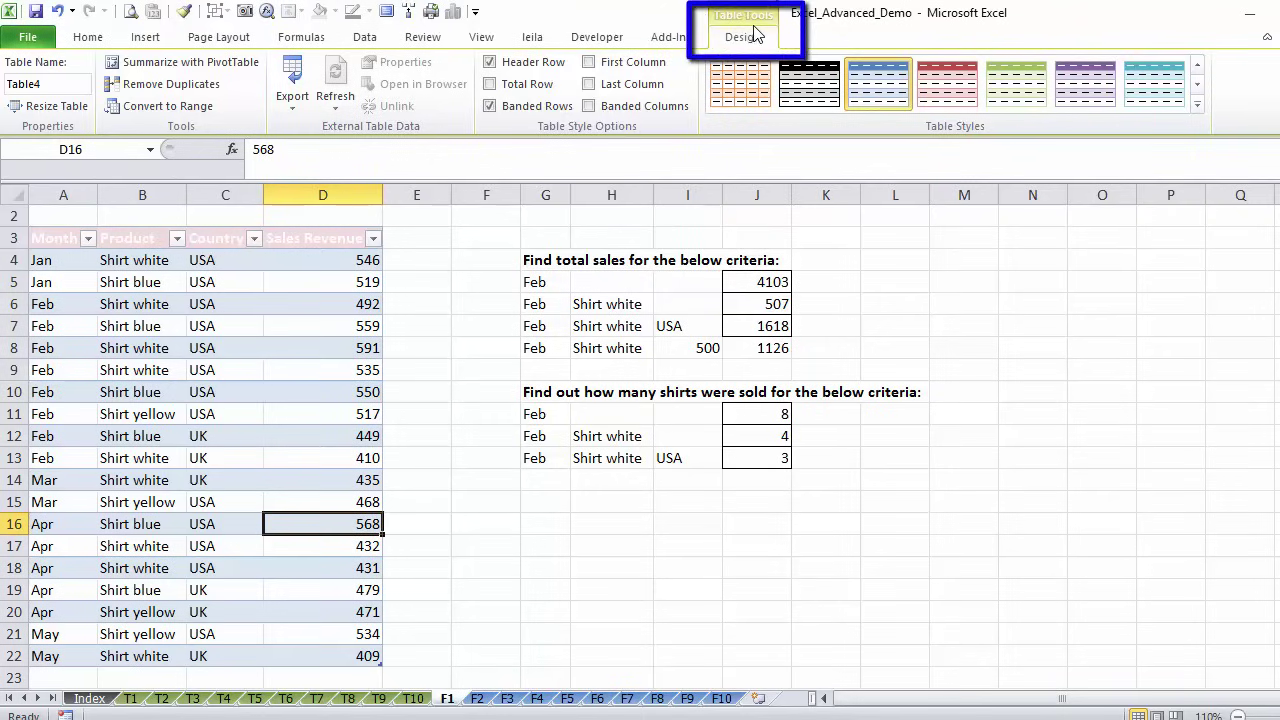
left_click(63, 678)
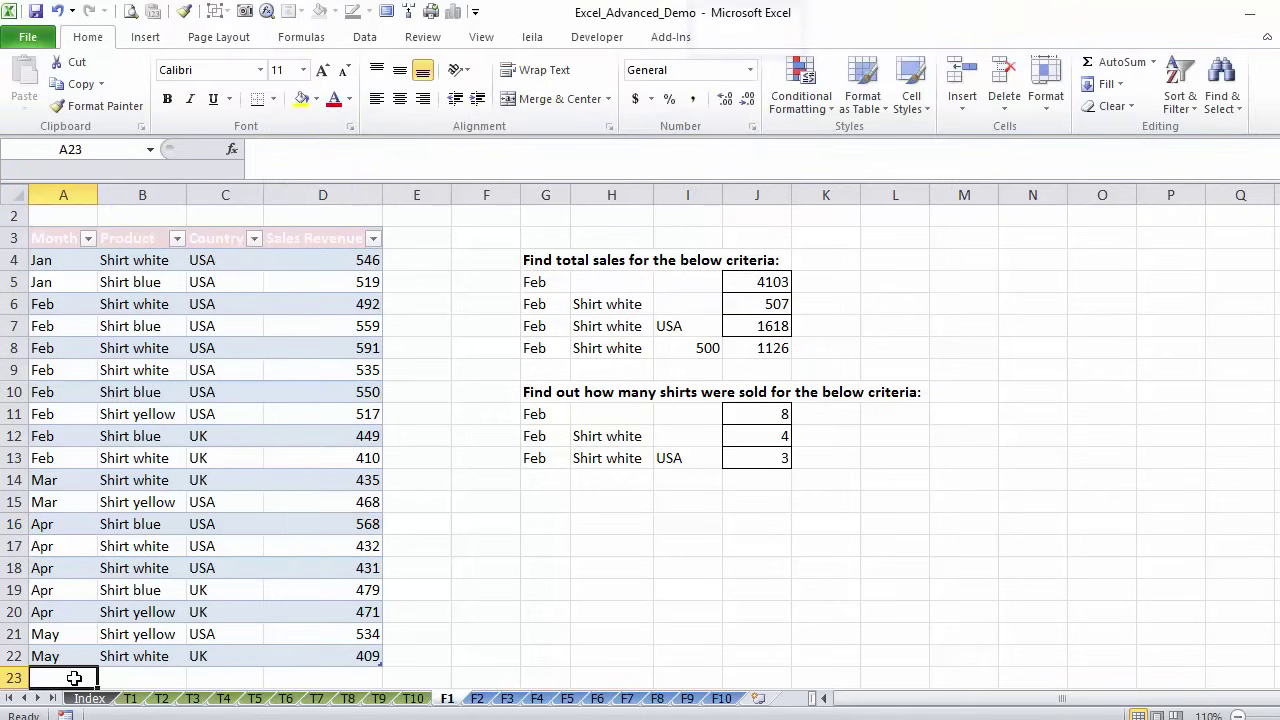
type("Feb")
key("Tab")
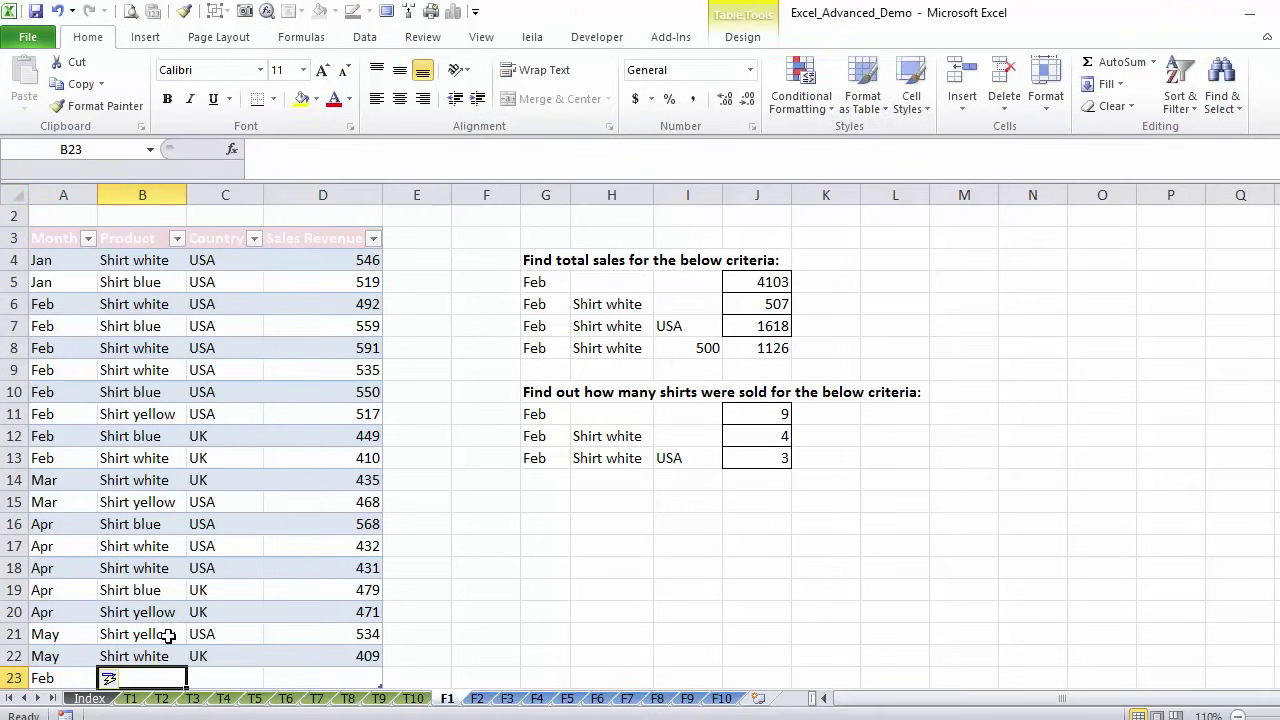
type("shirt white")
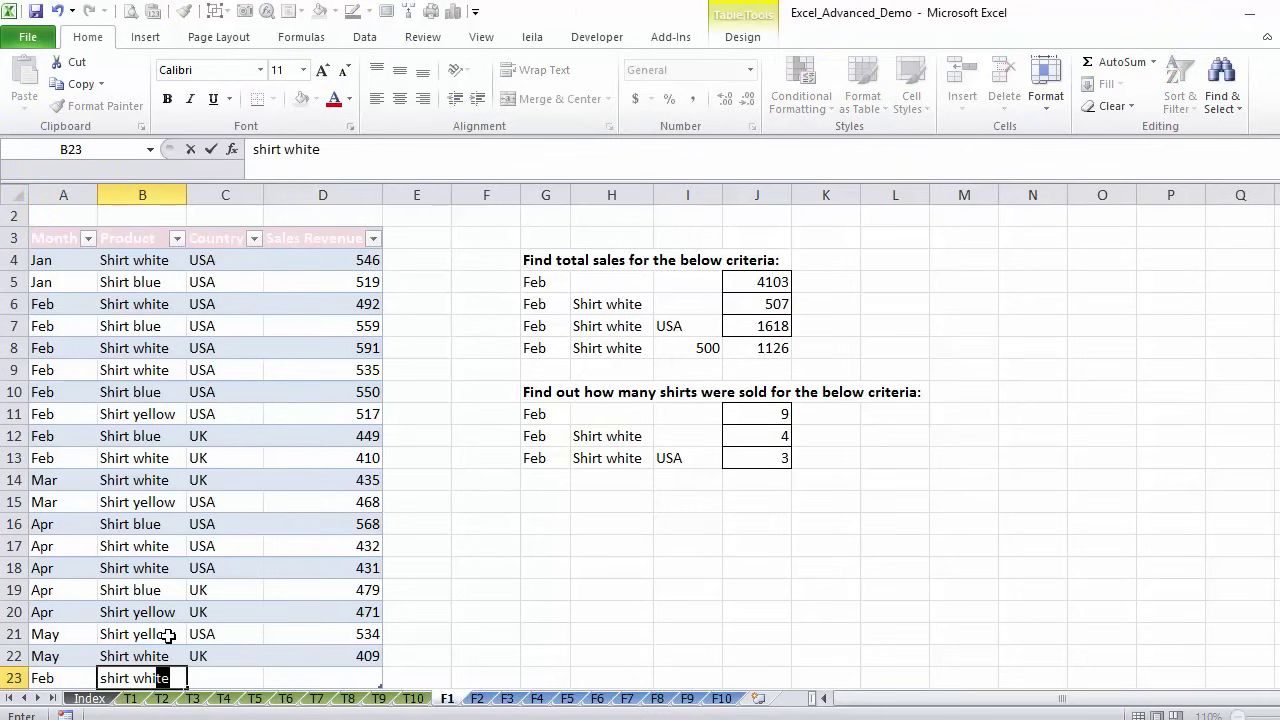
key("Tab")
type("usa")
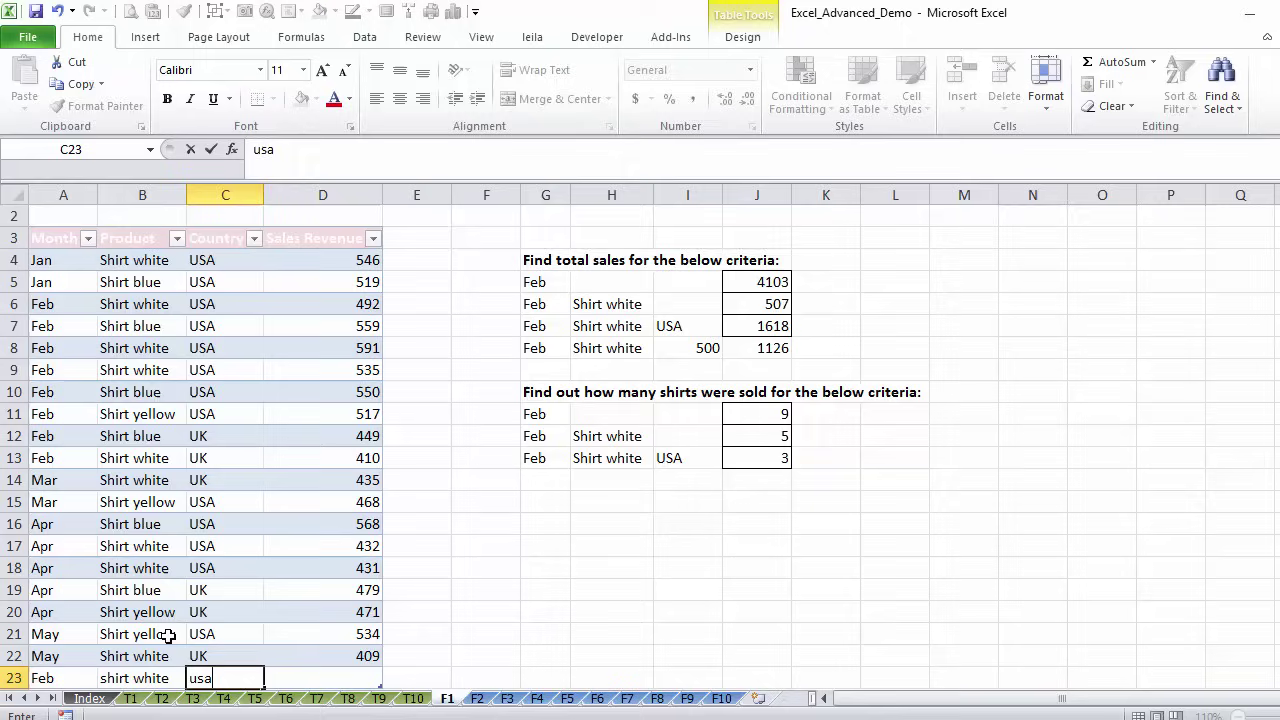
key("Tab")
type("1")
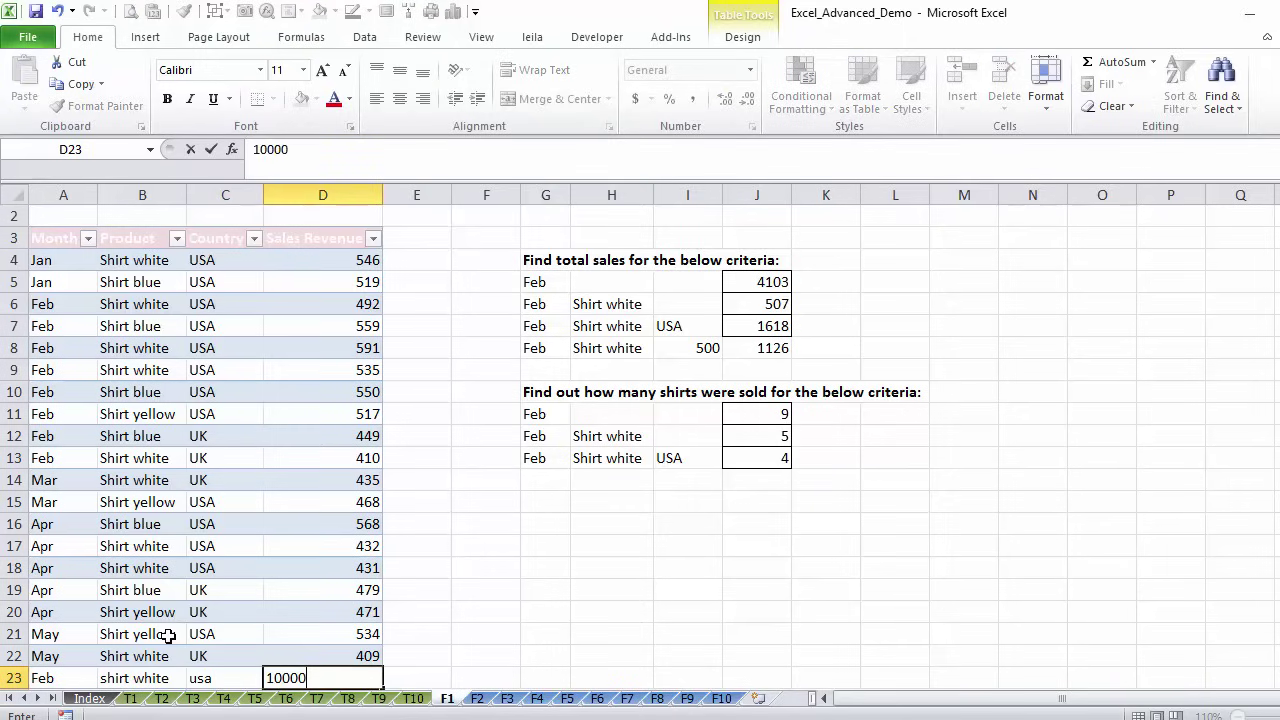
key("ctrl+Return")
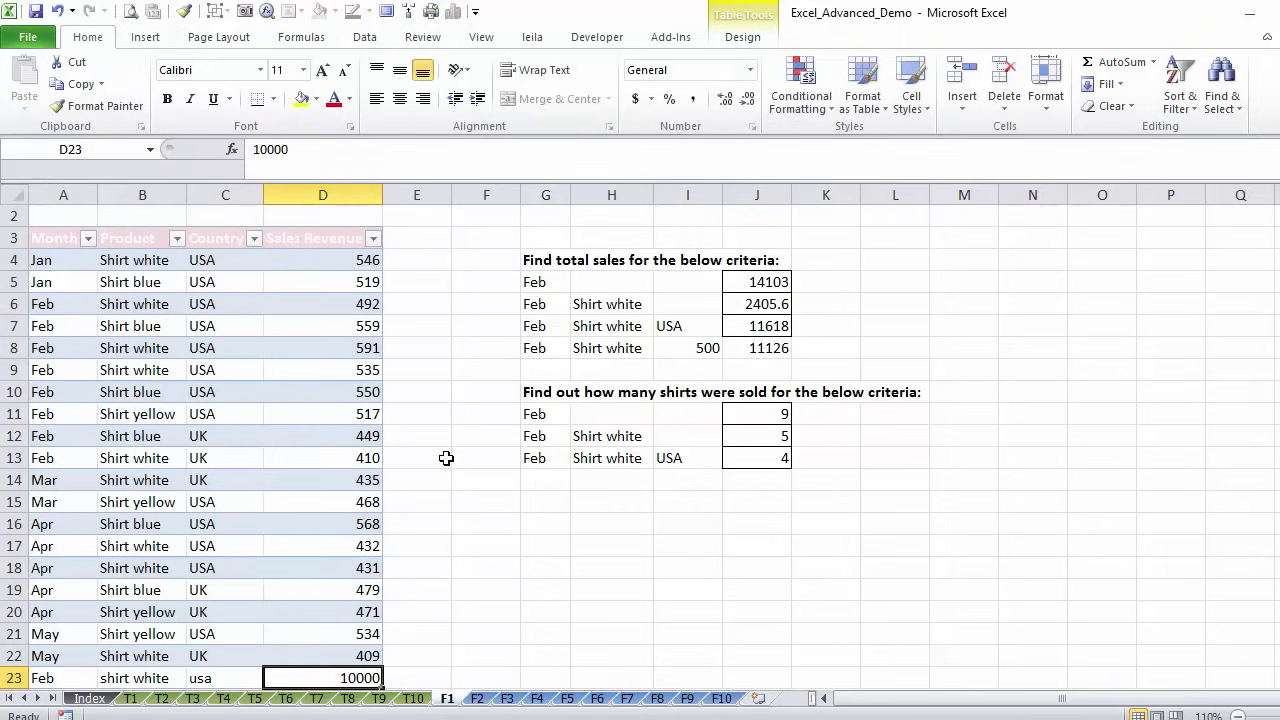
left_click(753, 304)
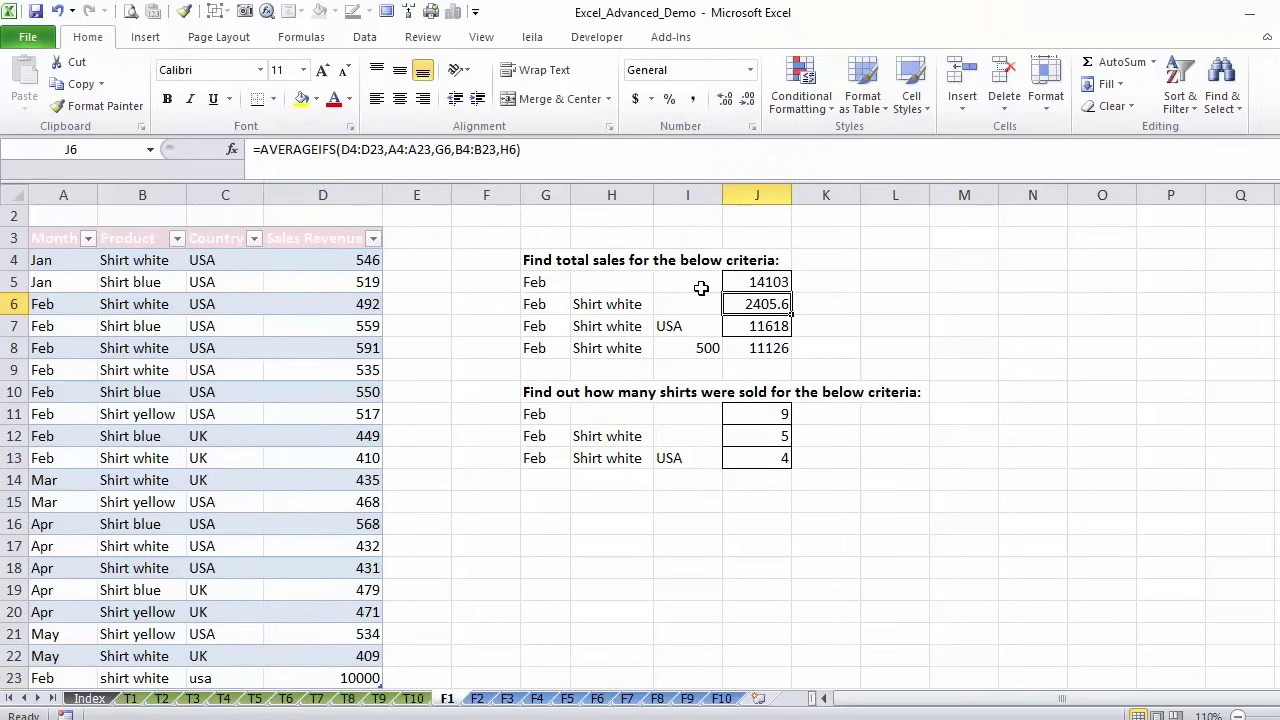
left_click(555, 158)
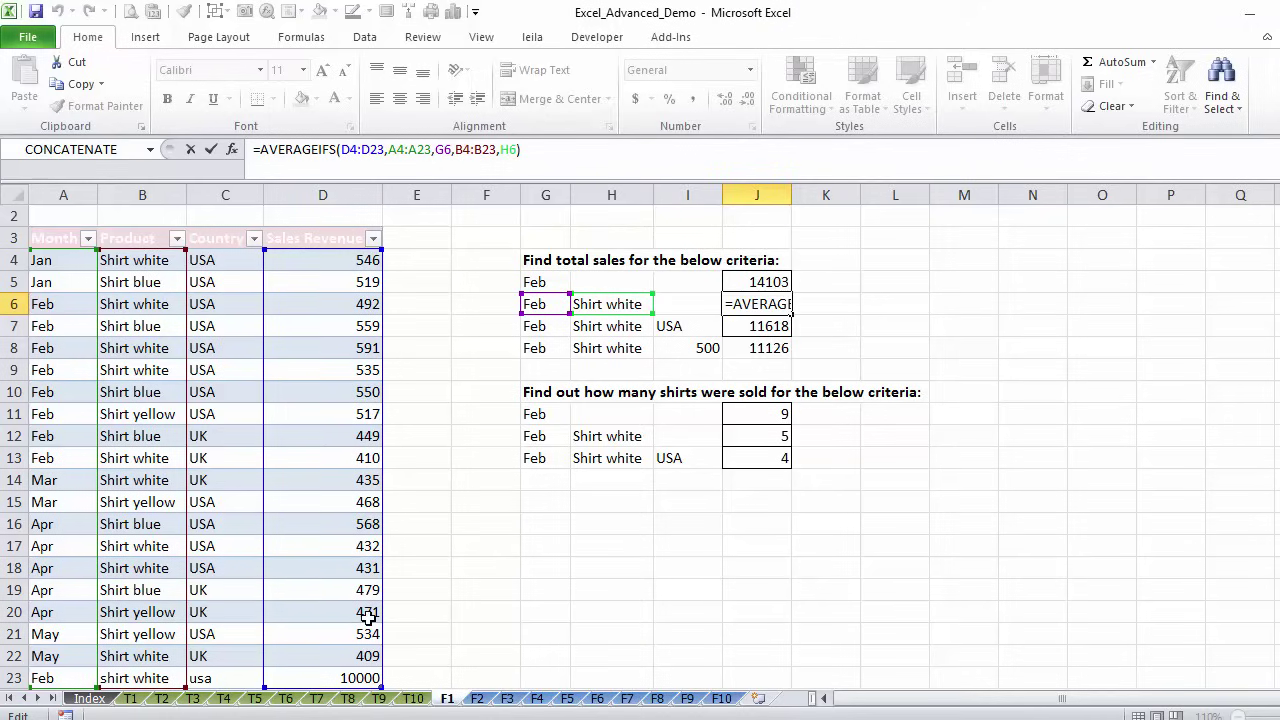
key("Escape")
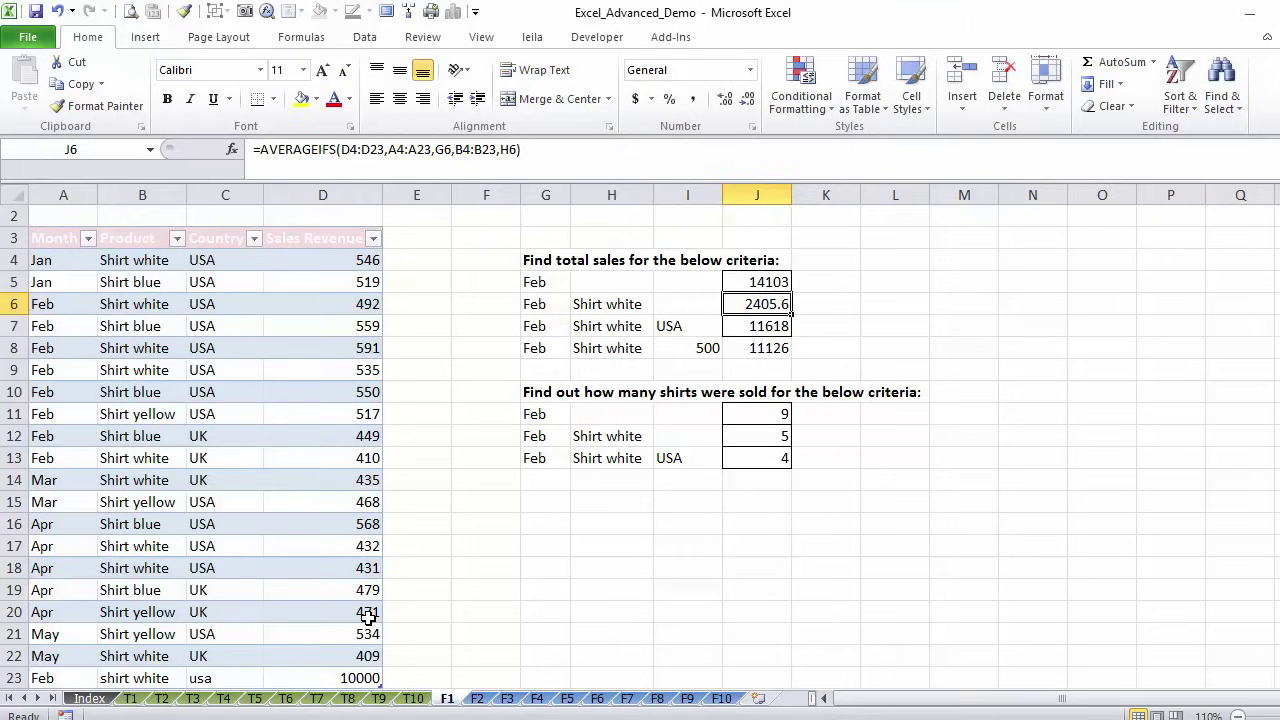
key("Left")
key("Left")
key("Left")
key("Left")
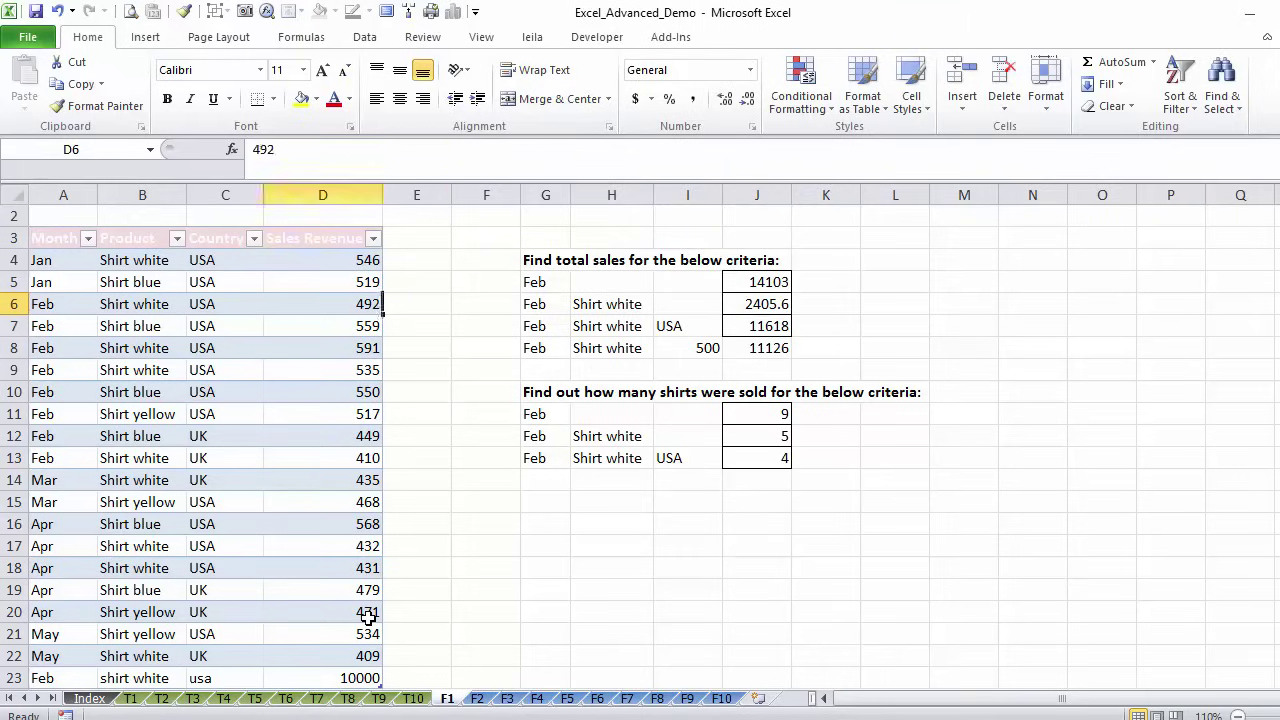
key("Left")
key("Left")
key("Down")
key("Up")
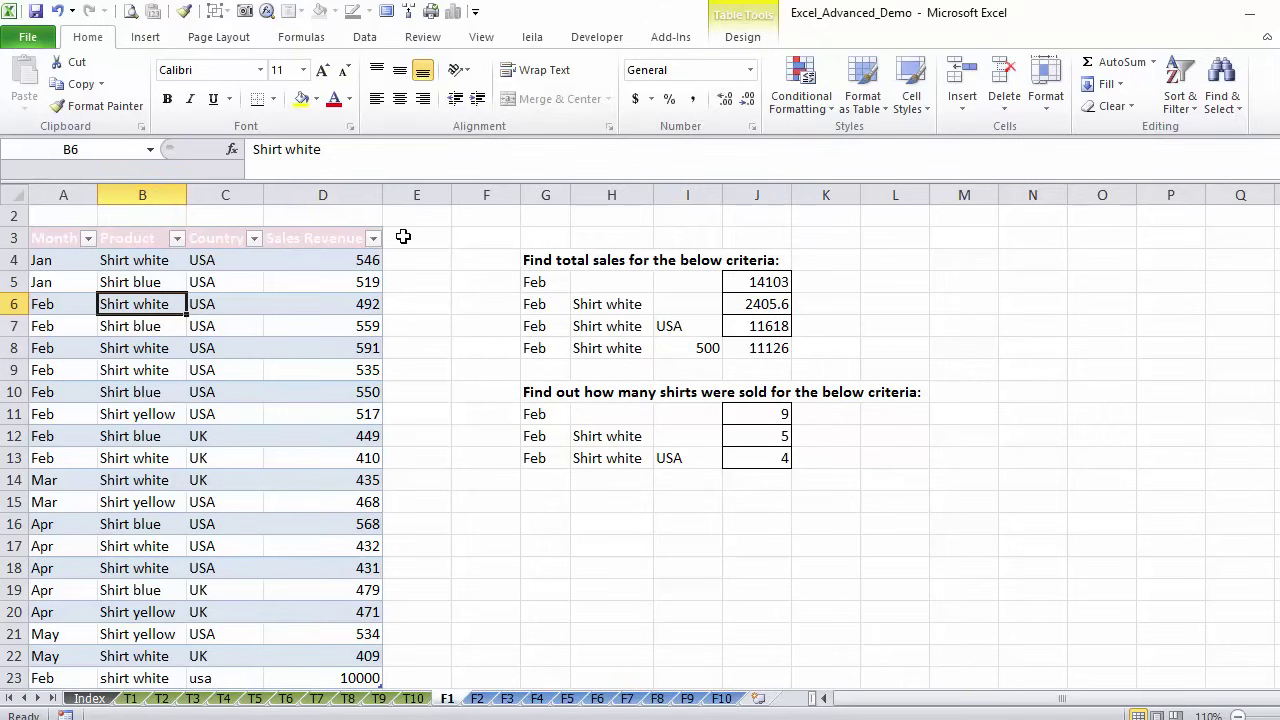
left_click(231, 303)
Choose Clear in the Table Styles gallery to remove the table's banded colour style
left_click(745, 38)
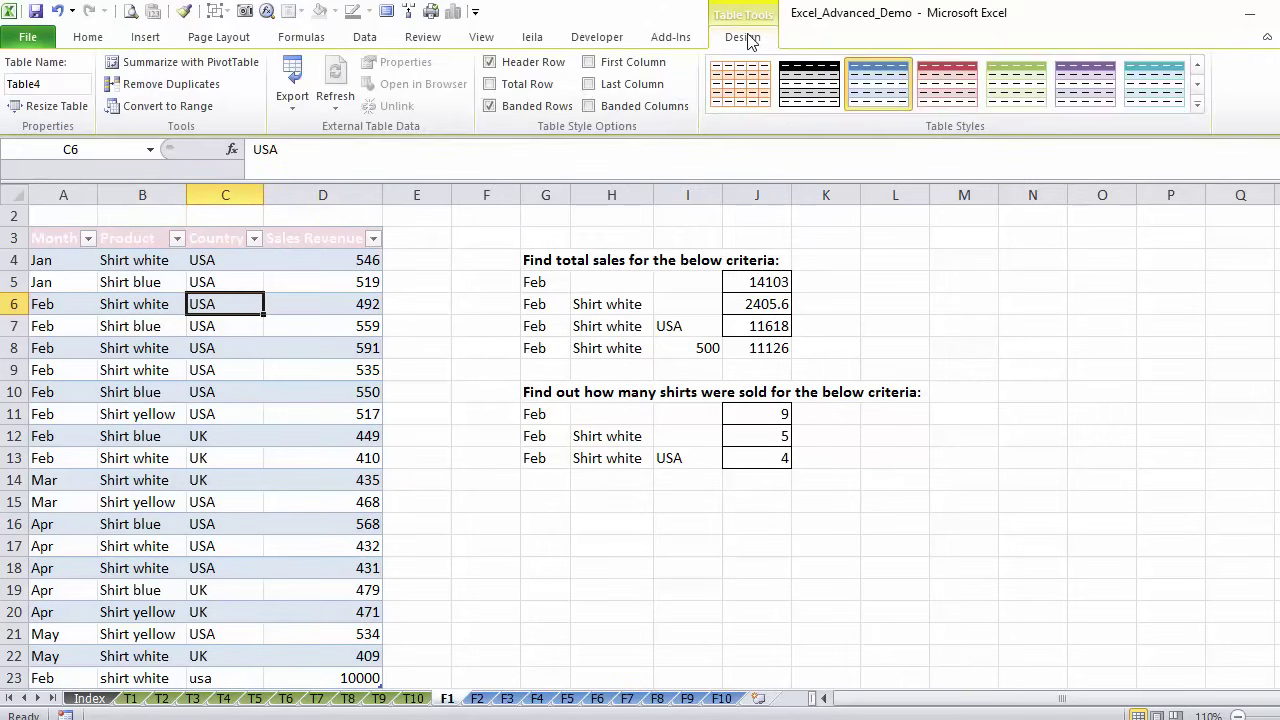
left_click(1197, 105)
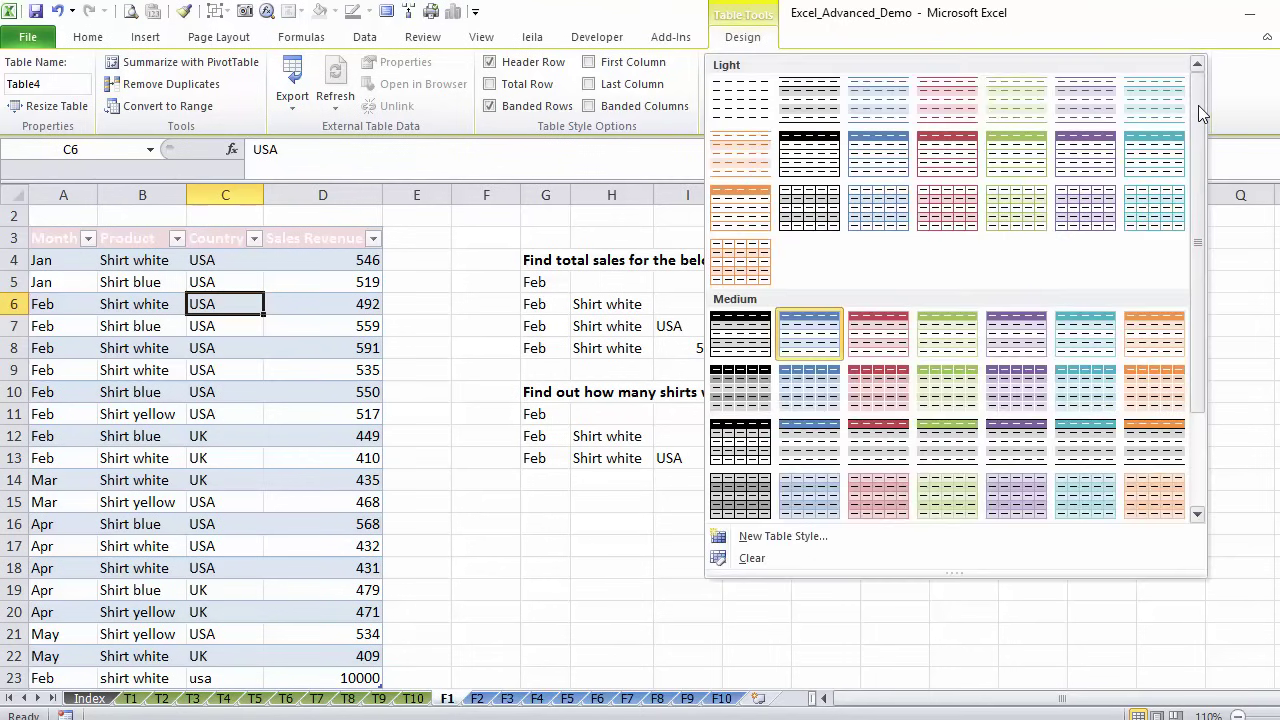
left_click(752, 560)
left_click(250, 456)
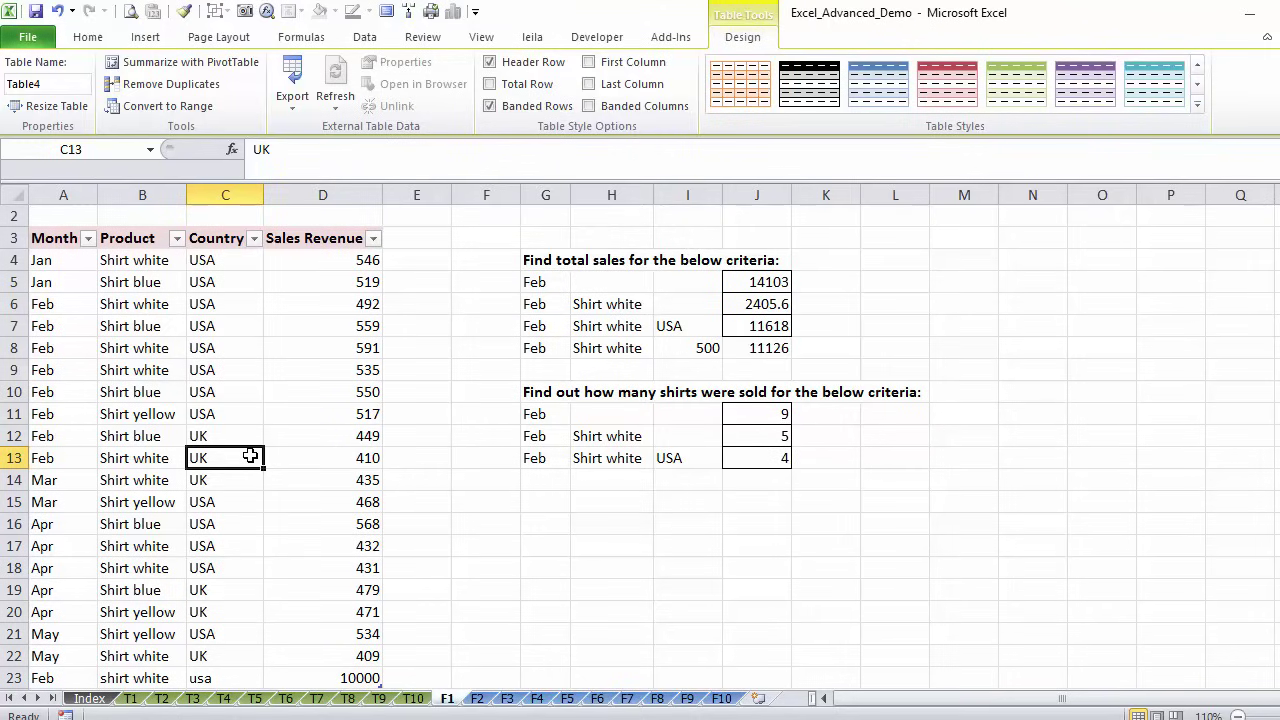
key("Down")
key("Down")
key("Down")
key("Down")
key("Down")
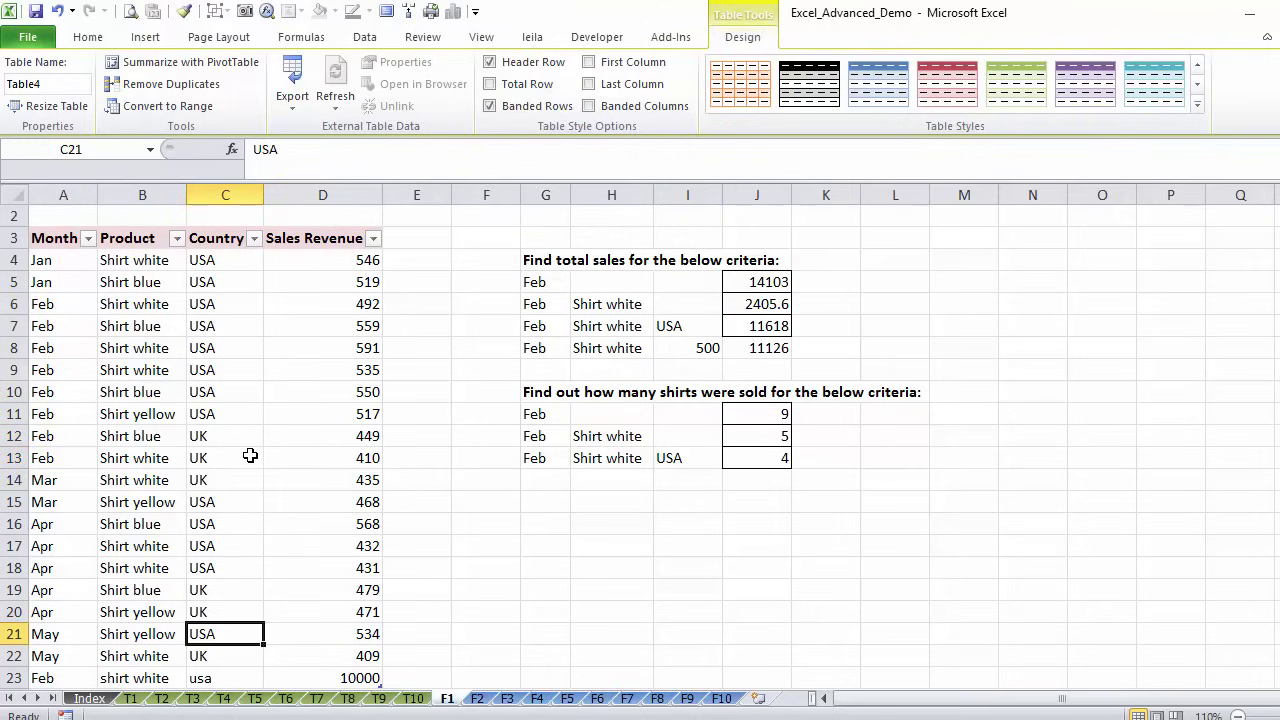
key("Down")
key("Down")
key("Down")
key("Down")
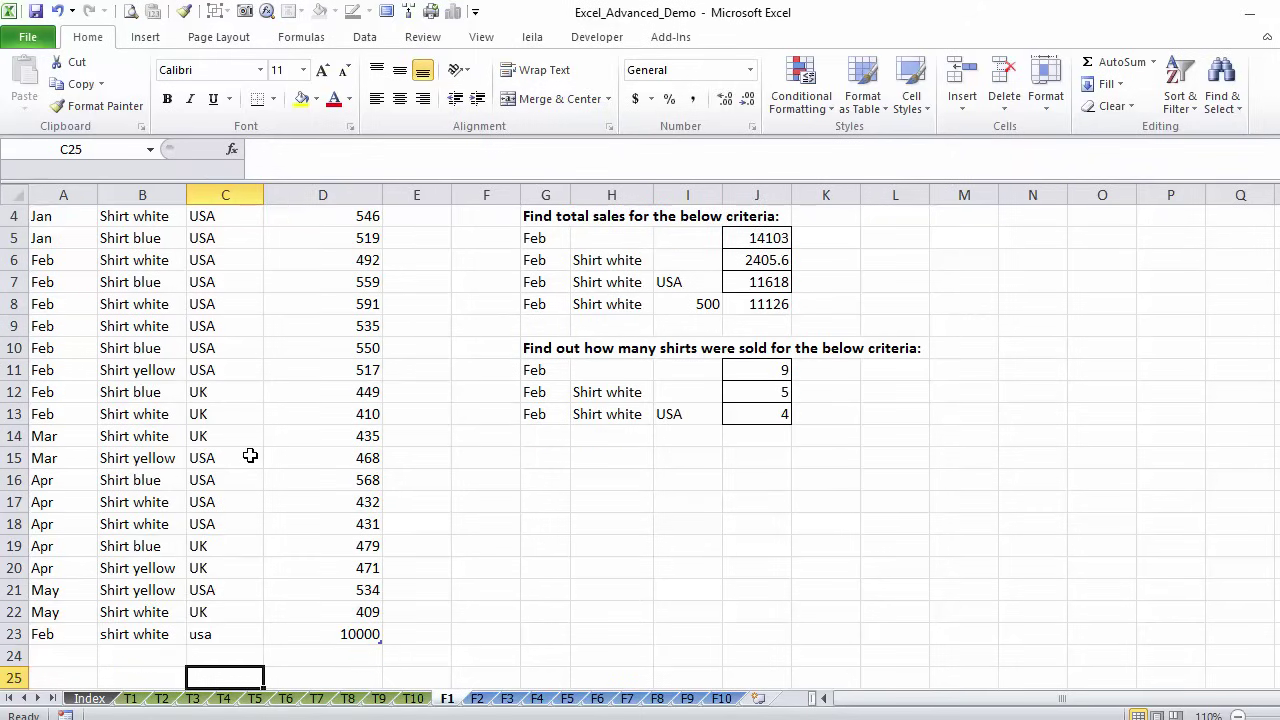
key("Up")
key("Up")
key("Up")
key("Up")
key("Up")
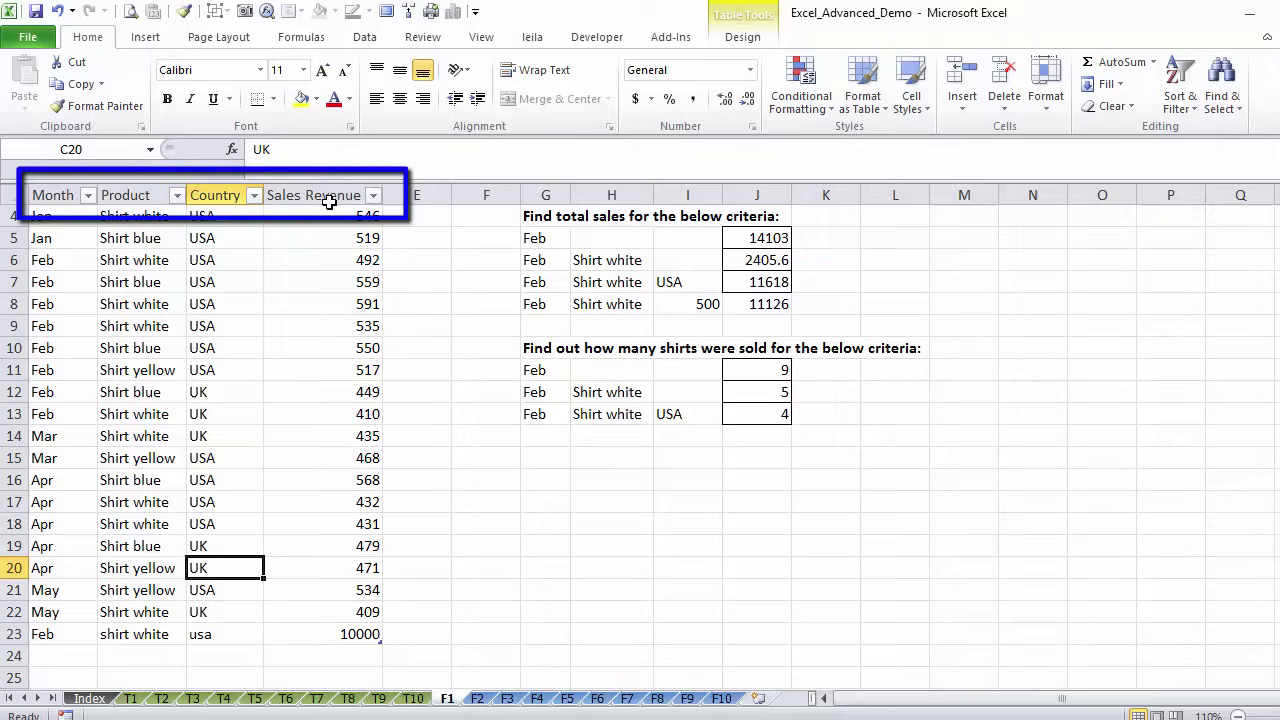
left_click(312, 679)
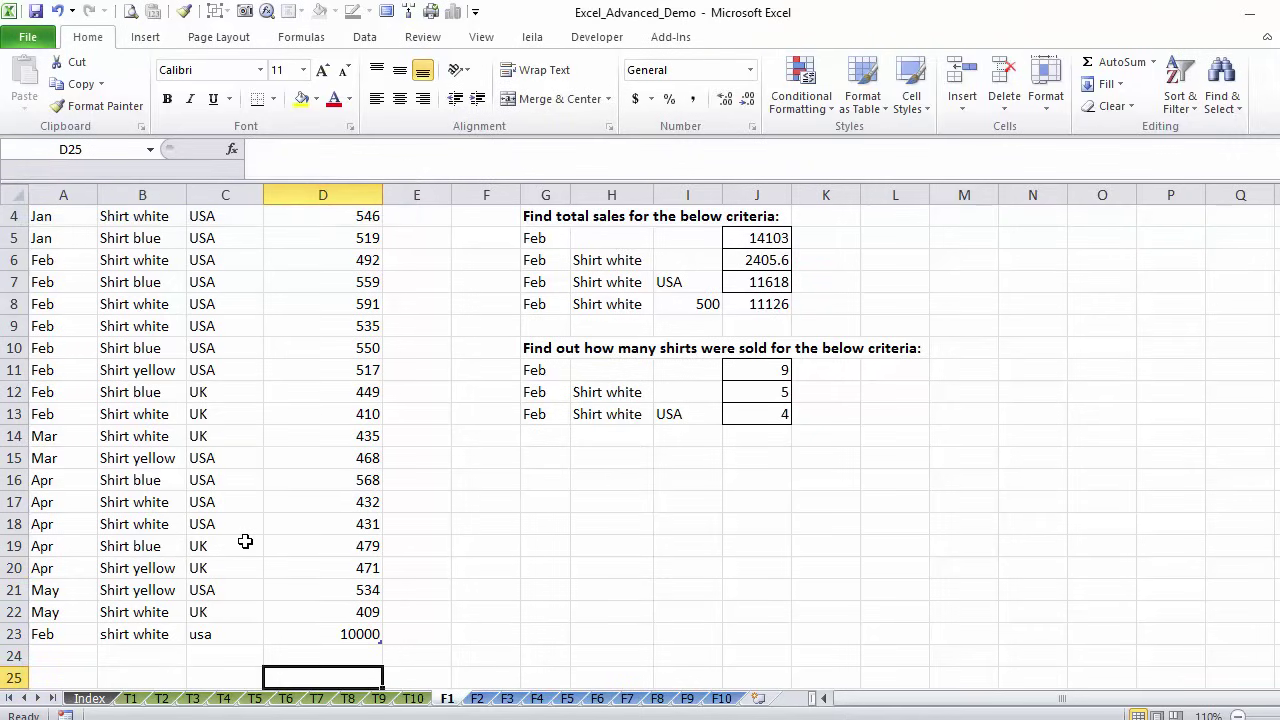